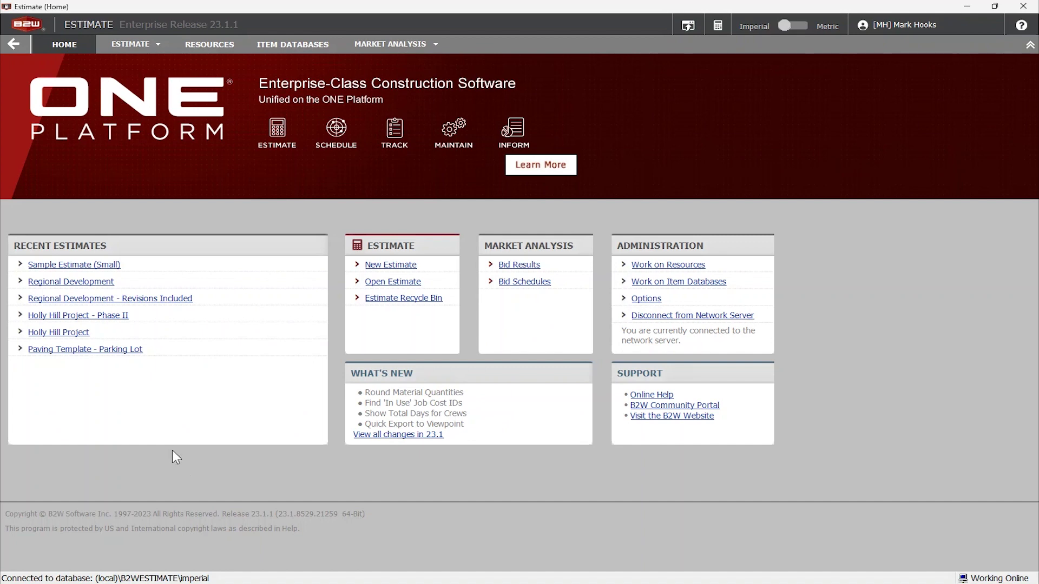
- Open the Sample Estimate (Small) estimate and look at its job number and the available export options
left_click(76, 266)
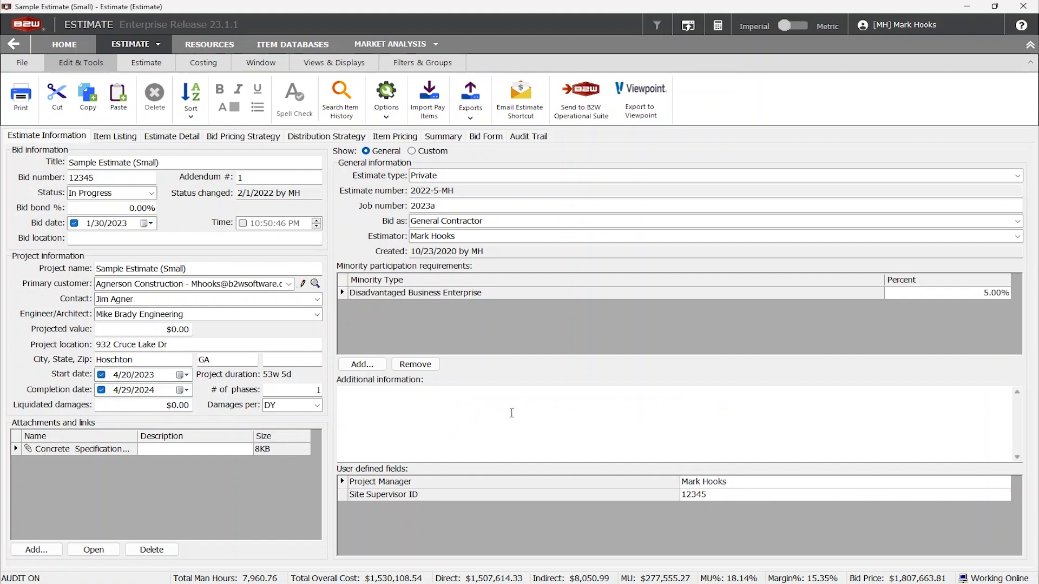
double_click(437, 204)
left_click(471, 100)
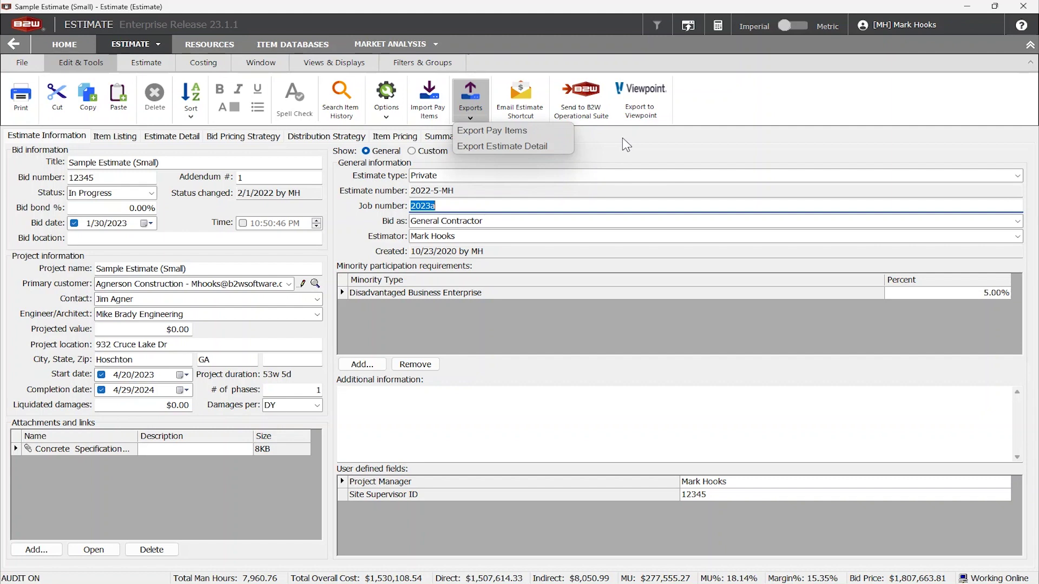
key("Escape")
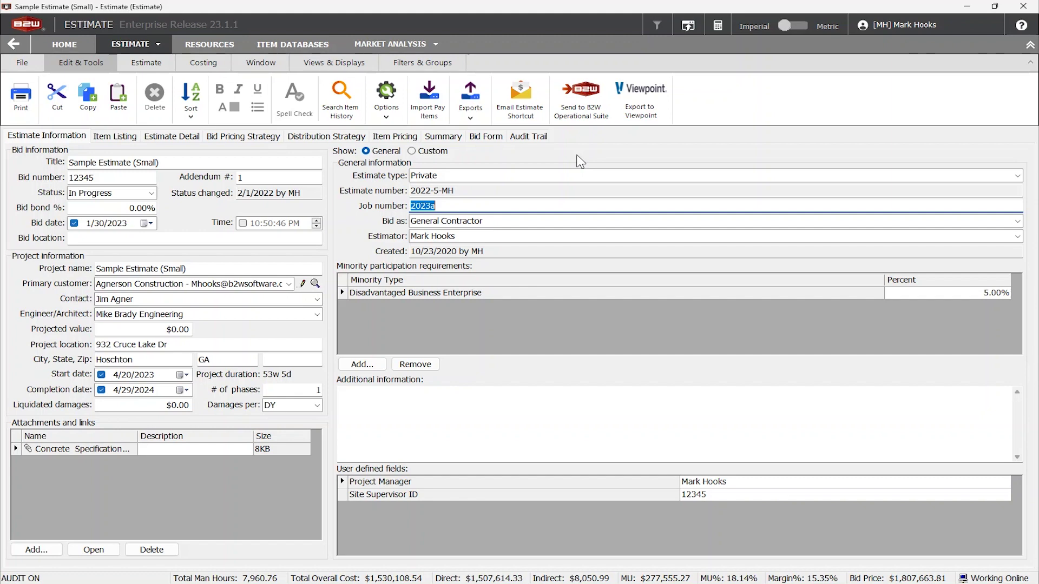
- Show the estimate detail of pay item 2 Common Excavation and look over the actions available for it
left_click(172, 139)
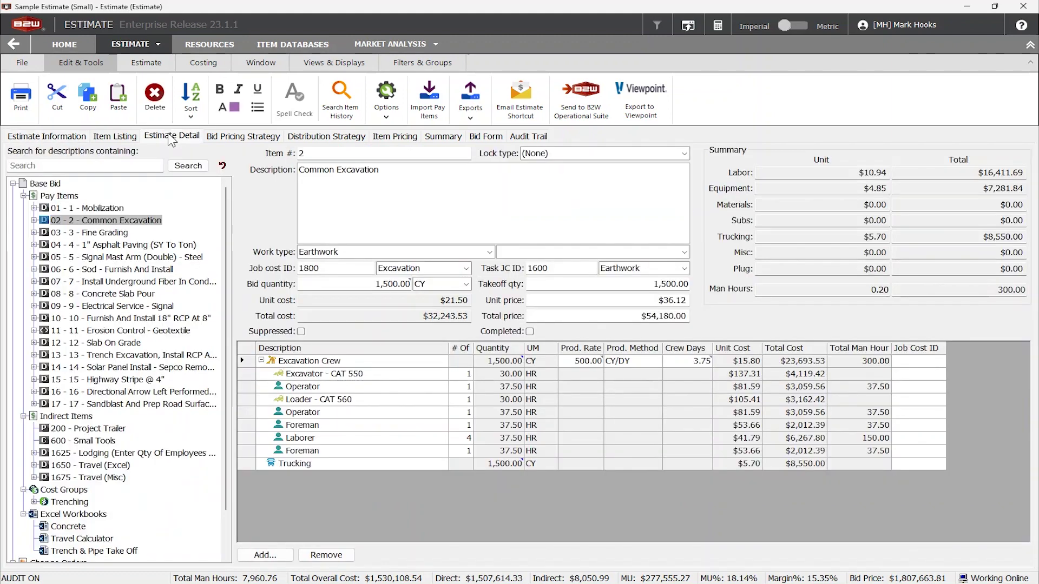
left_click(90, 222)
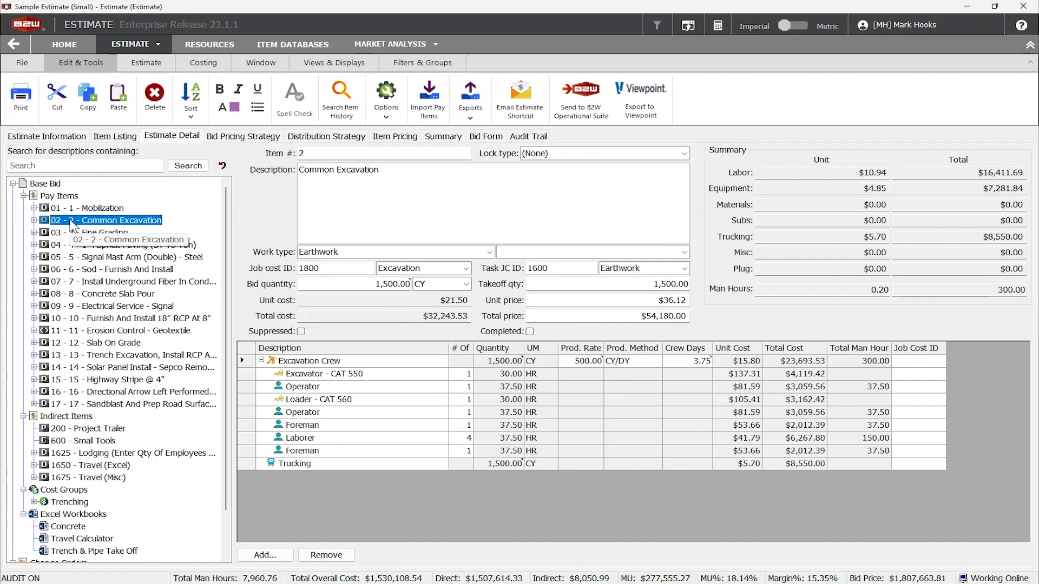
right_click(109, 223)
mouse_move(266, 518)
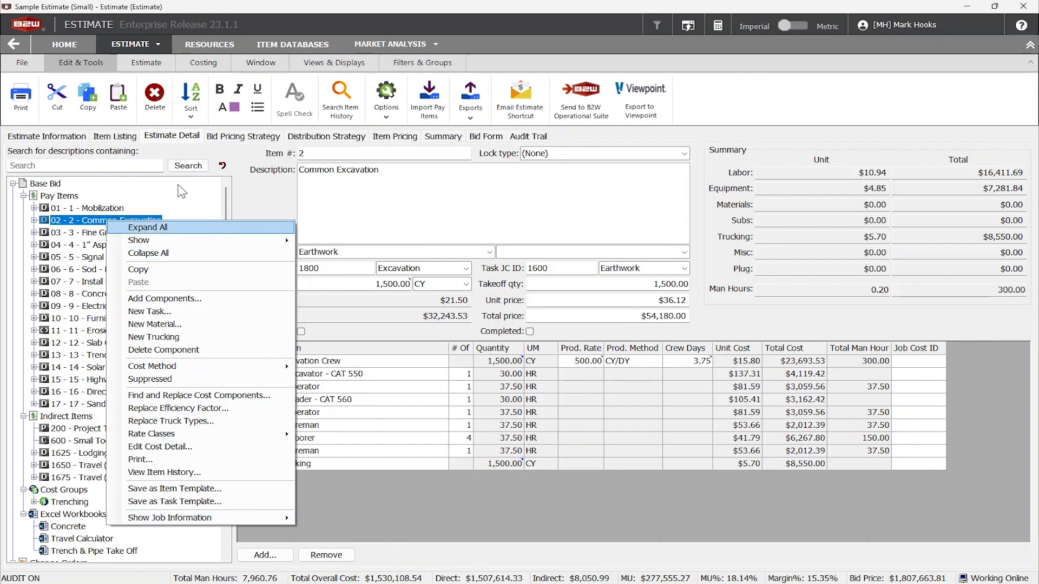
left_click(182, 191)
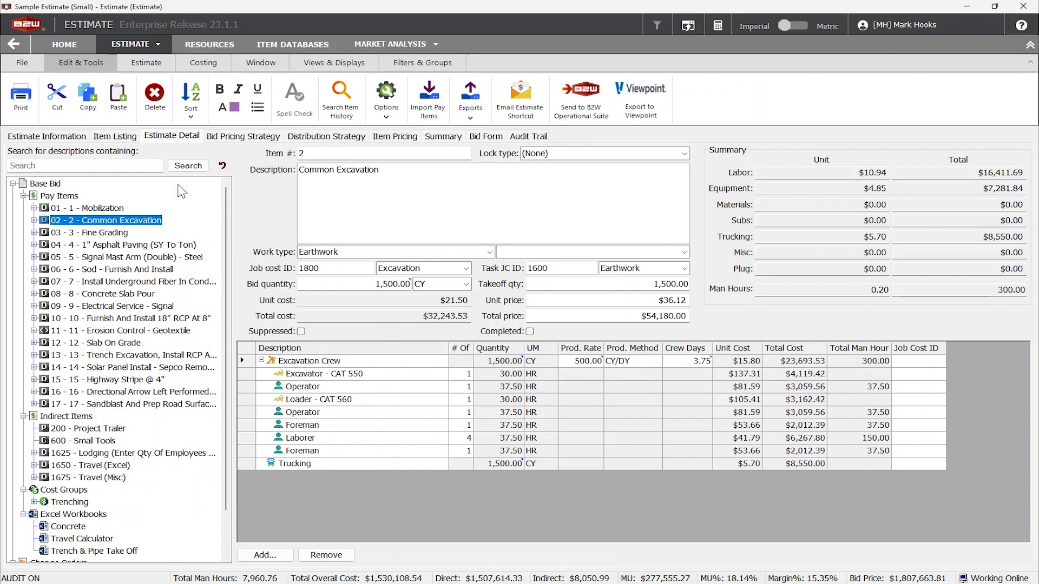
- Open the production history of the Excavation Crew under Common Excavation and compare the production rates of past jobs
left_click(34, 220)
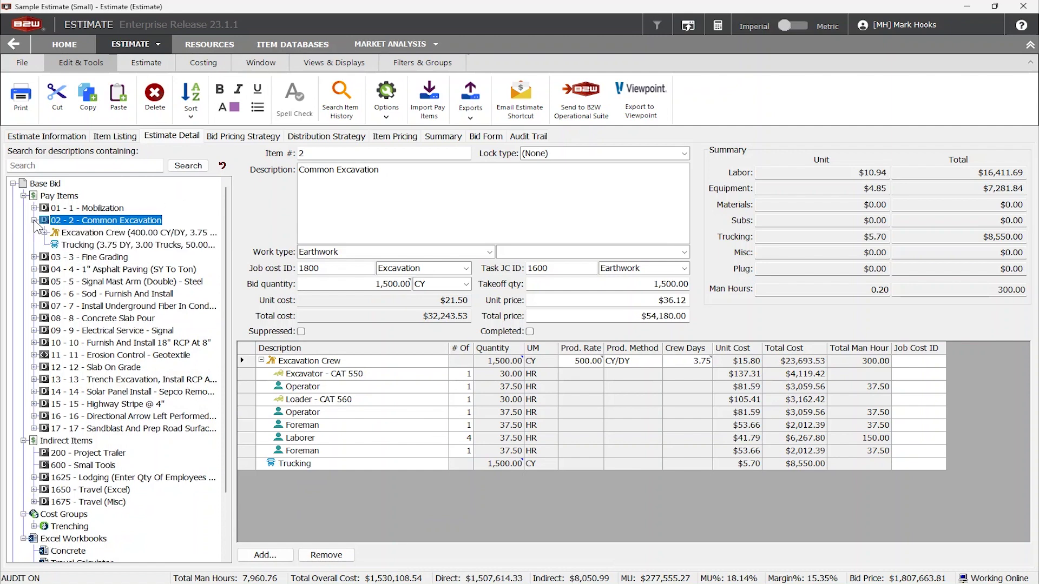
left_click(98, 233)
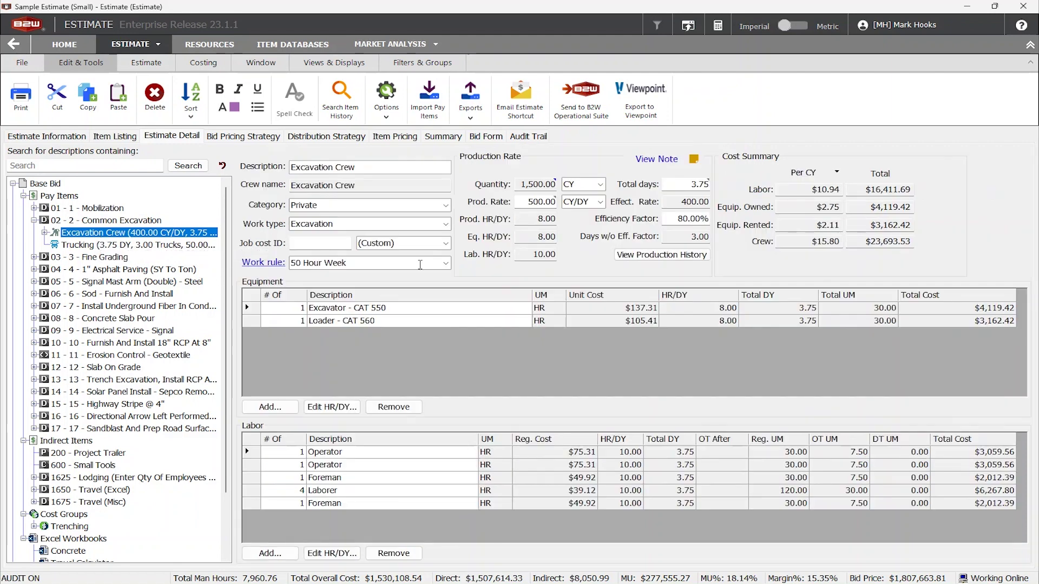
left_click(532, 202)
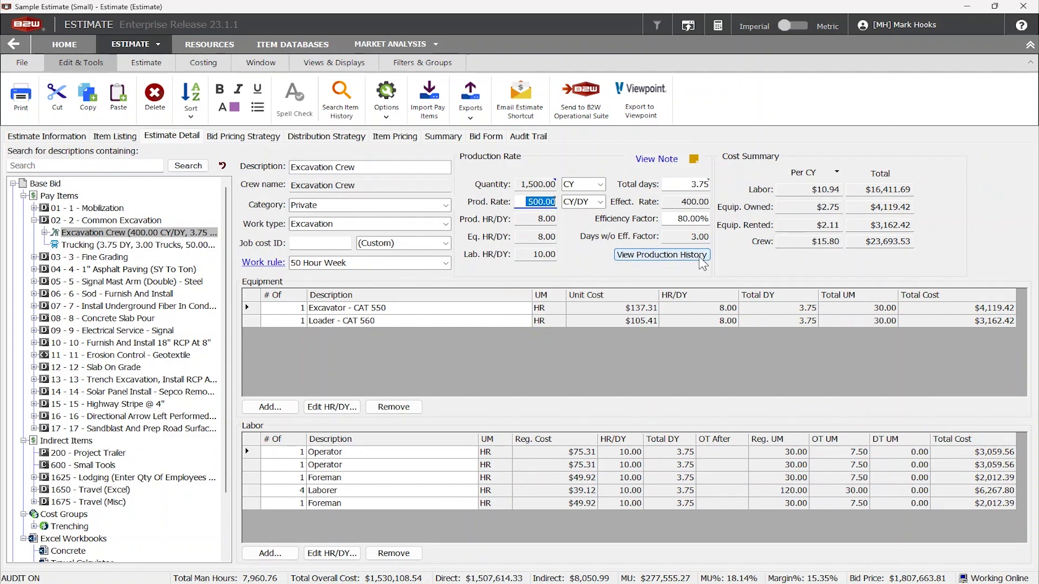
left_click(654, 259)
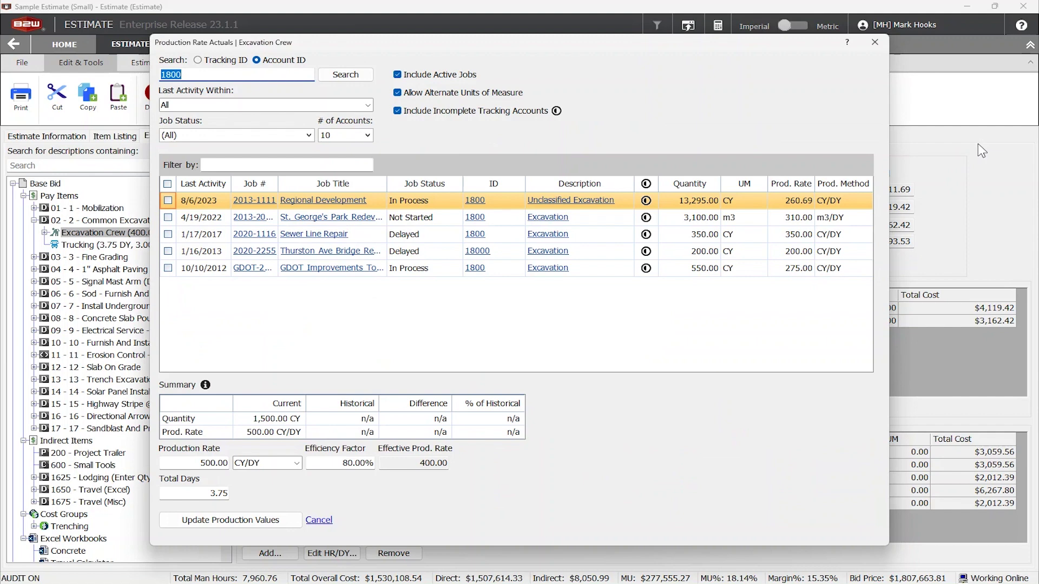
left_click(804, 204)
left_click(804, 222)
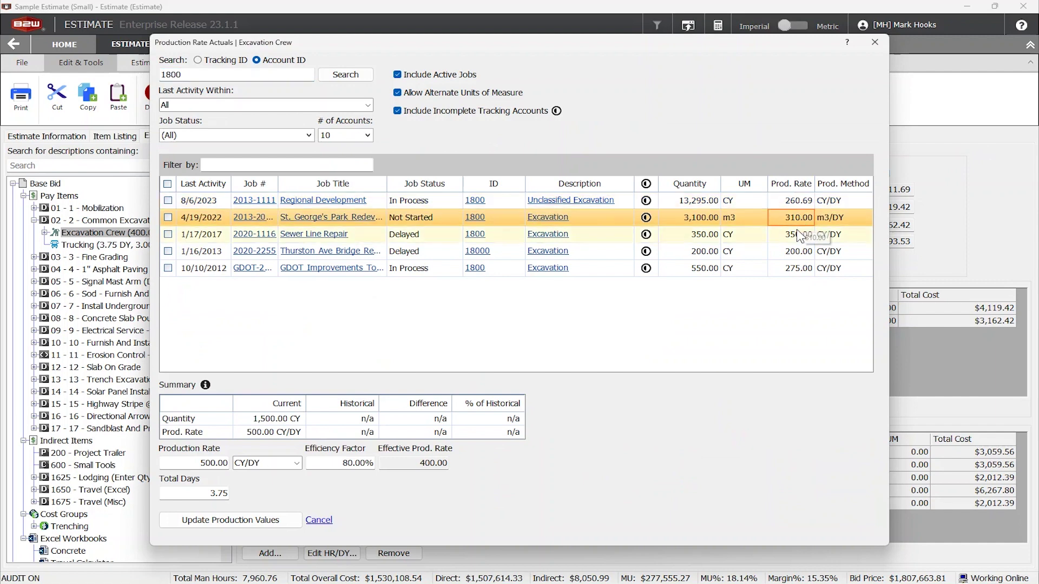
left_click(797, 238)
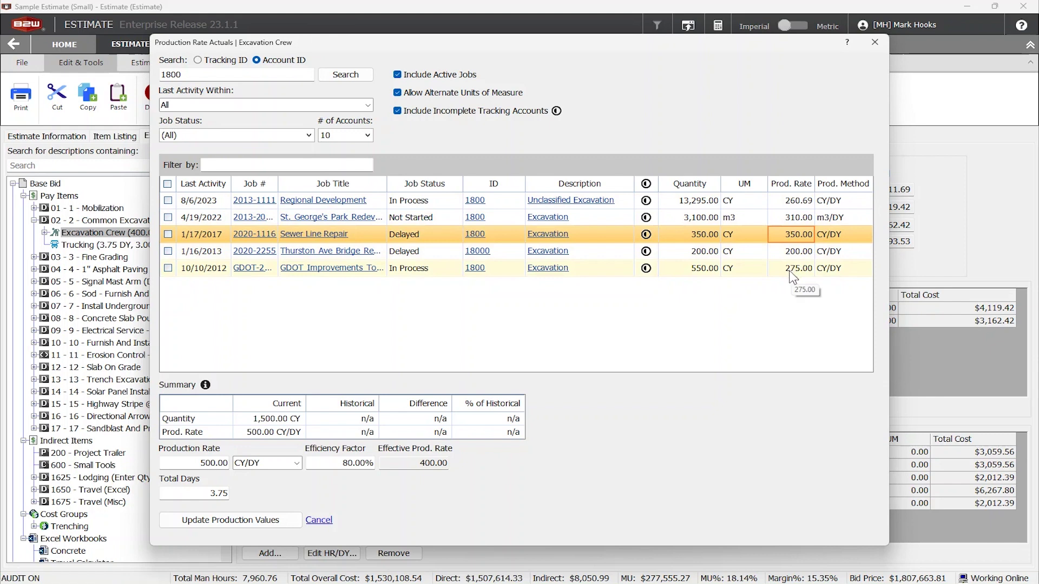
- Try basing the crew's production rate on all listed historical jobs, and clear that selection again
left_click(167, 185)
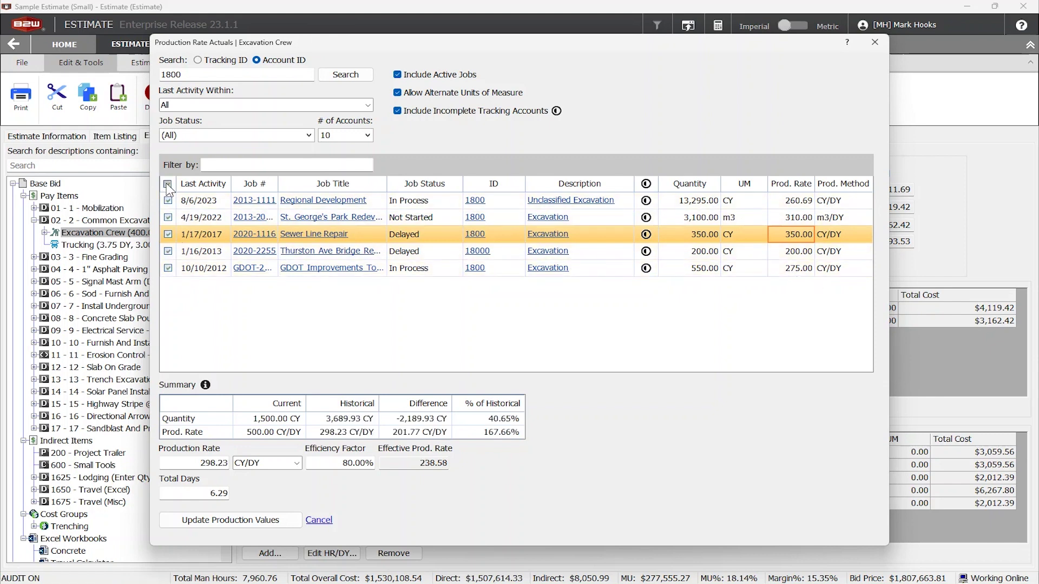
left_click(209, 463)
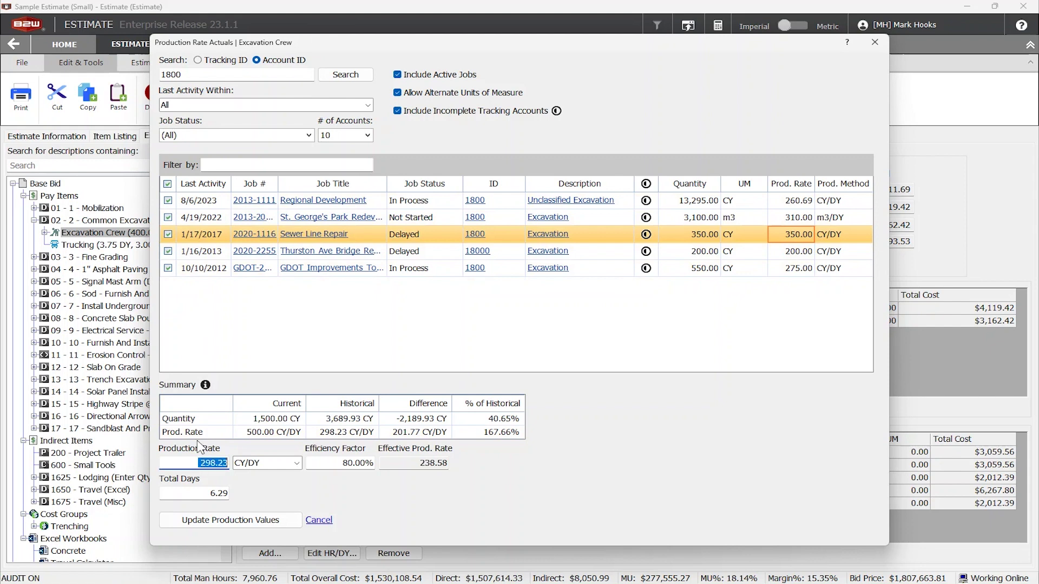
left_click(168, 184)
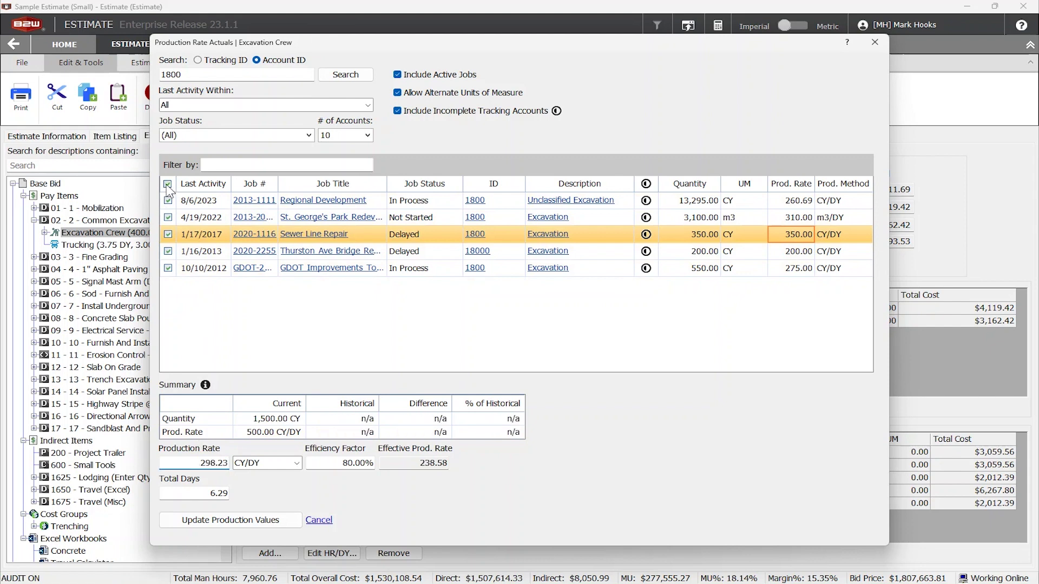
- Base the crew's production rate on the Sewer Line Repair and Thurston Ave Bridge Rehab jobs and update the production values
left_click(168, 235)
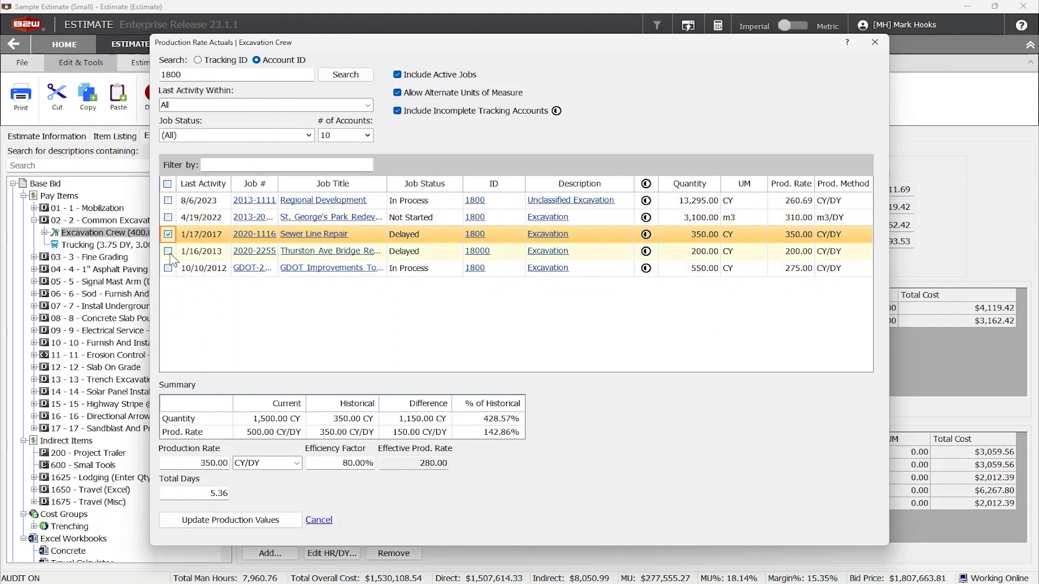
left_click(168, 252)
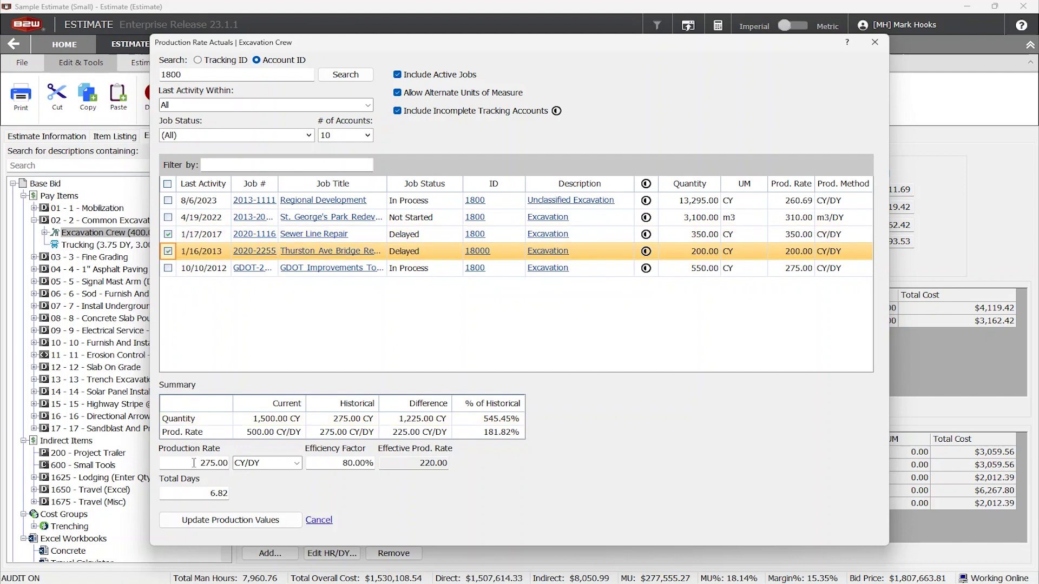
left_click(228, 520)
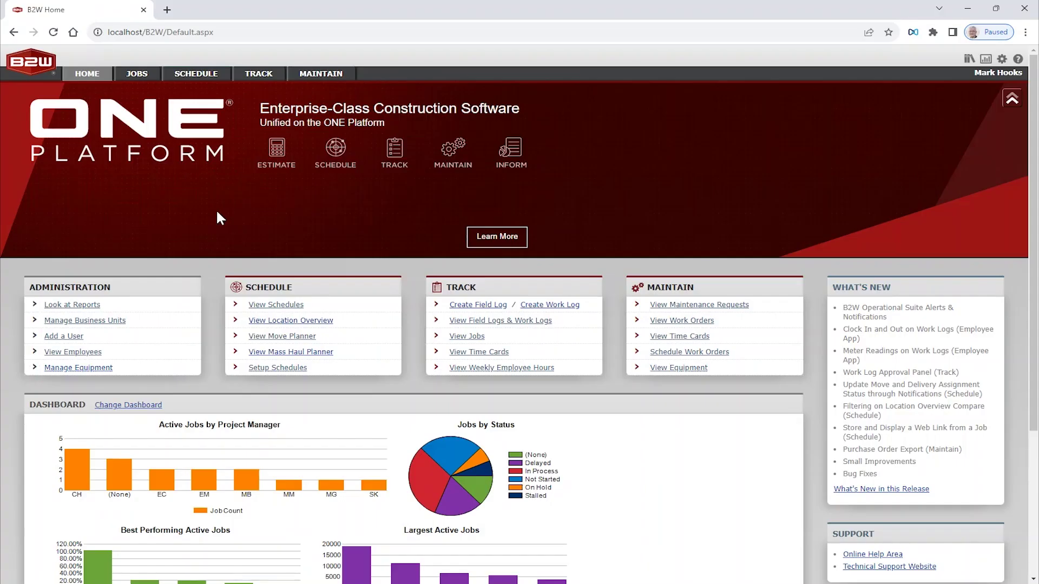
- Open job 2020-1112, B2W Sample (Consolidating Accounts), in the B2W web suite and review its general information and attachments
left_click(136, 75)
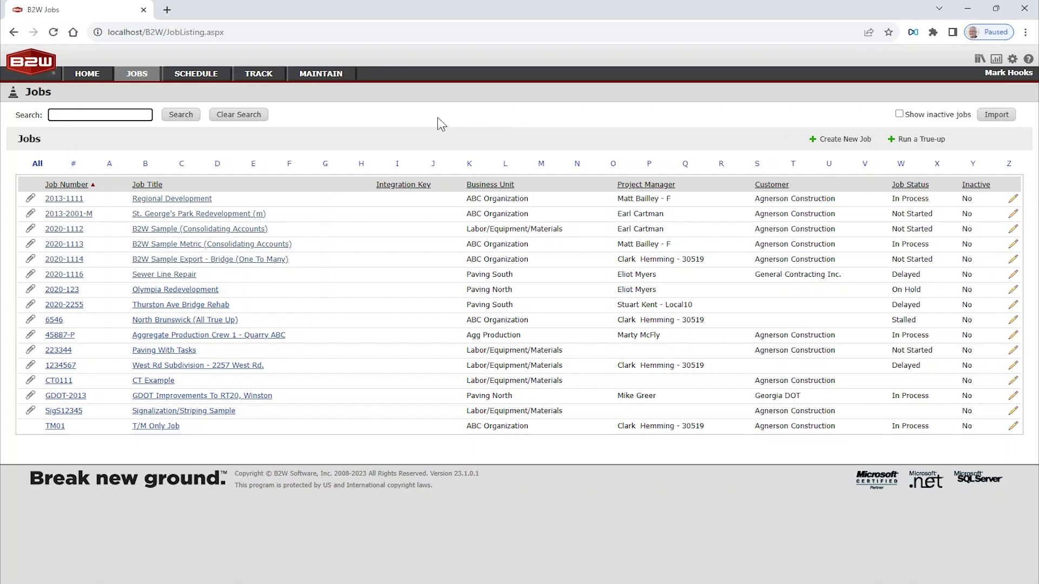
left_click(169, 230)
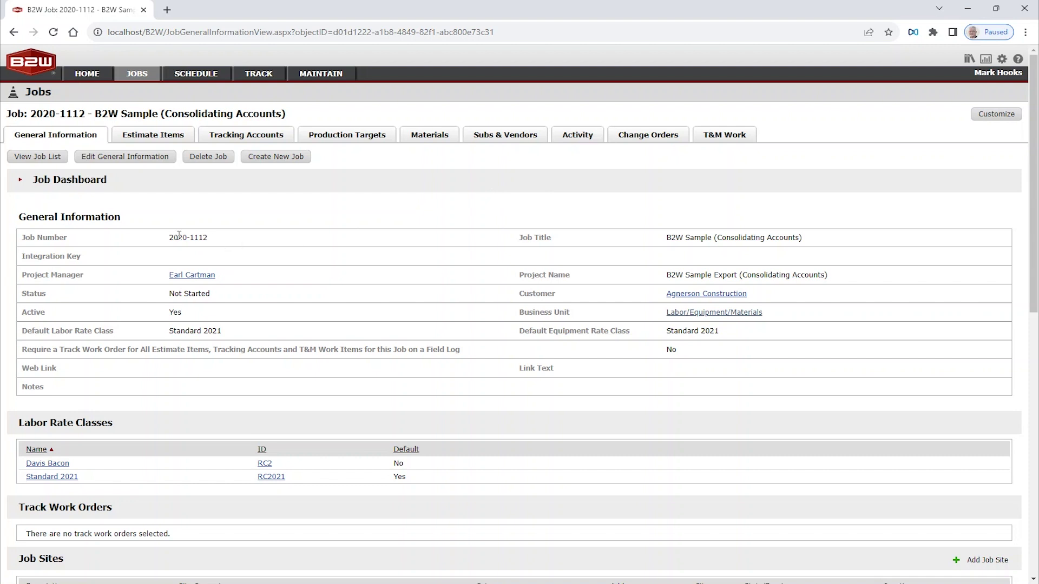
left_click_drag(170, 237, 291, 244)
scroll(311, 244, "down", 4)
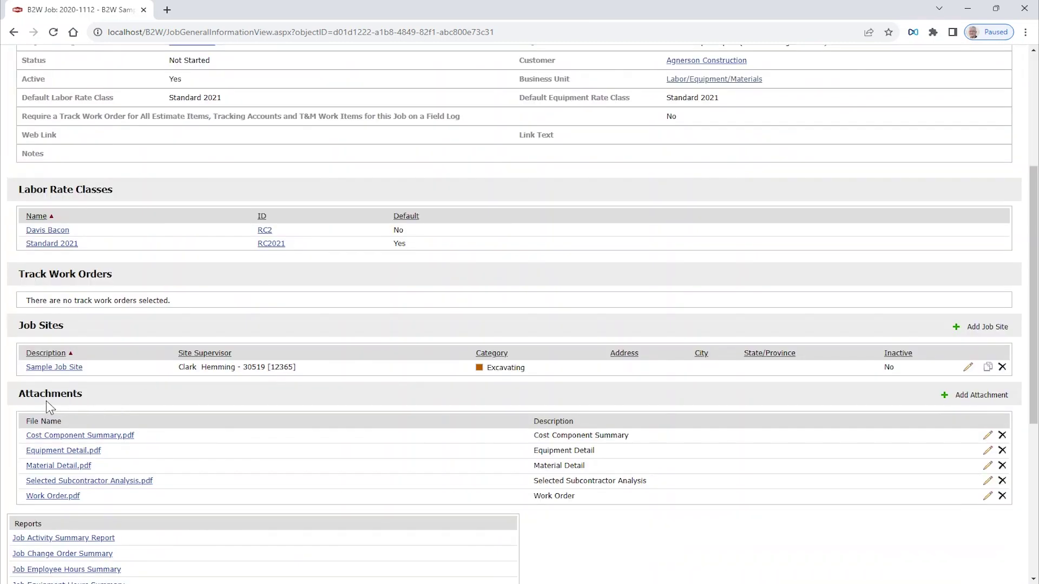
left_click_drag(34, 394, 61, 393)
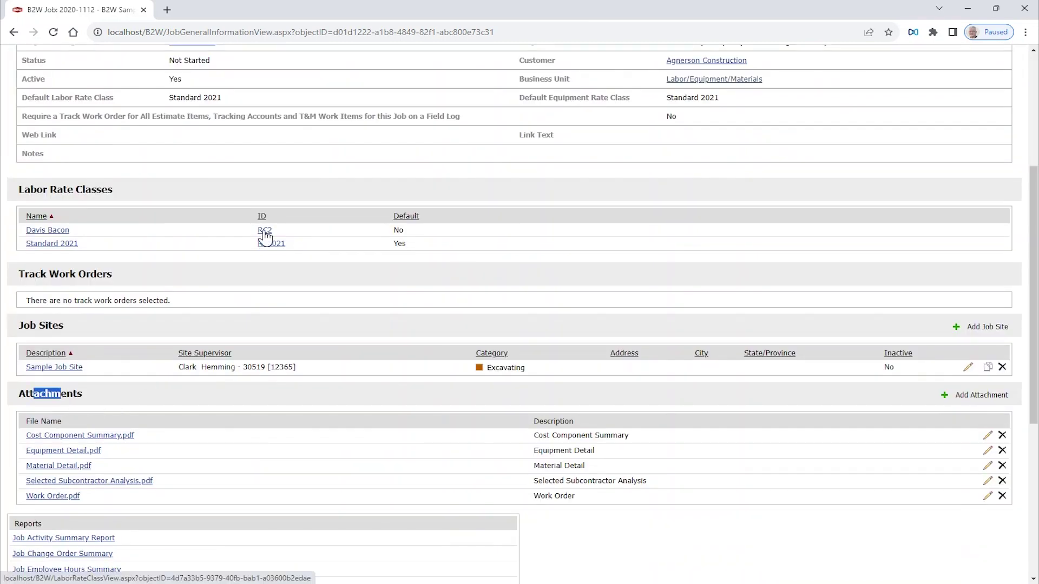
scroll(265, 236, "up", 4)
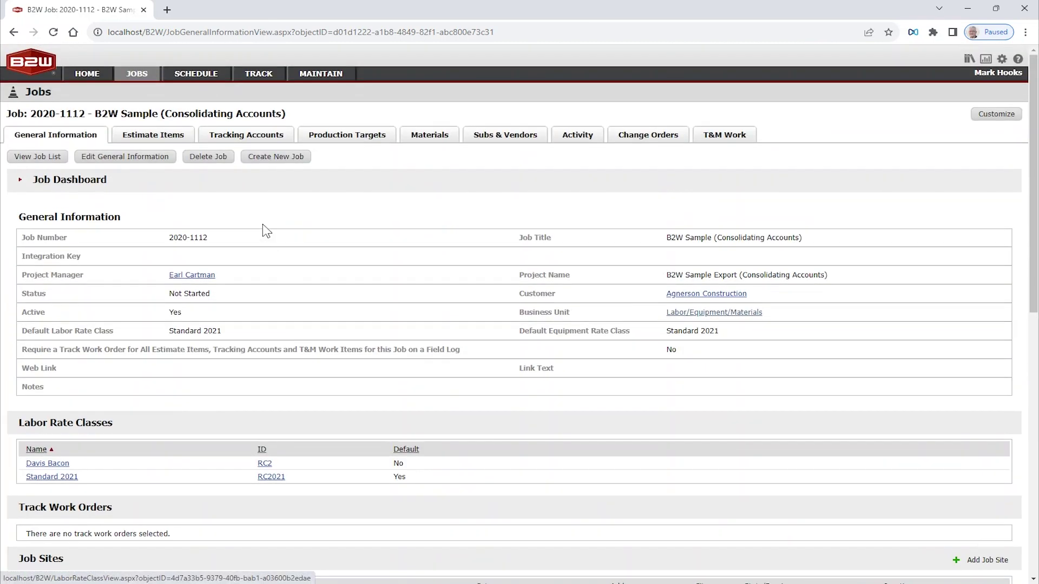
- Examine the estimate items of the B2W Sample (Consolidating Accounts) job
left_click(152, 140)
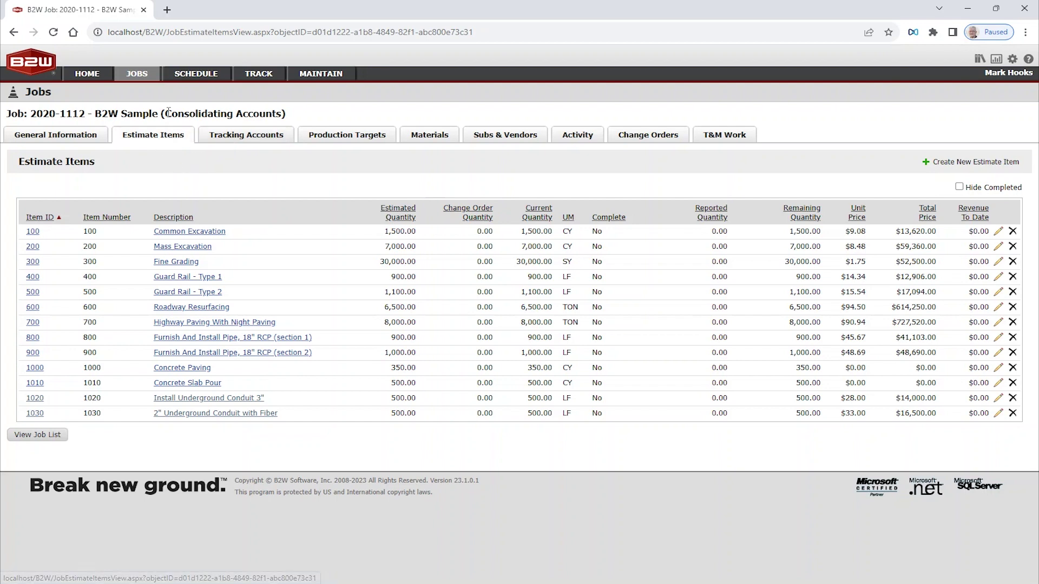
left_click_drag(168, 112, 238, 114)
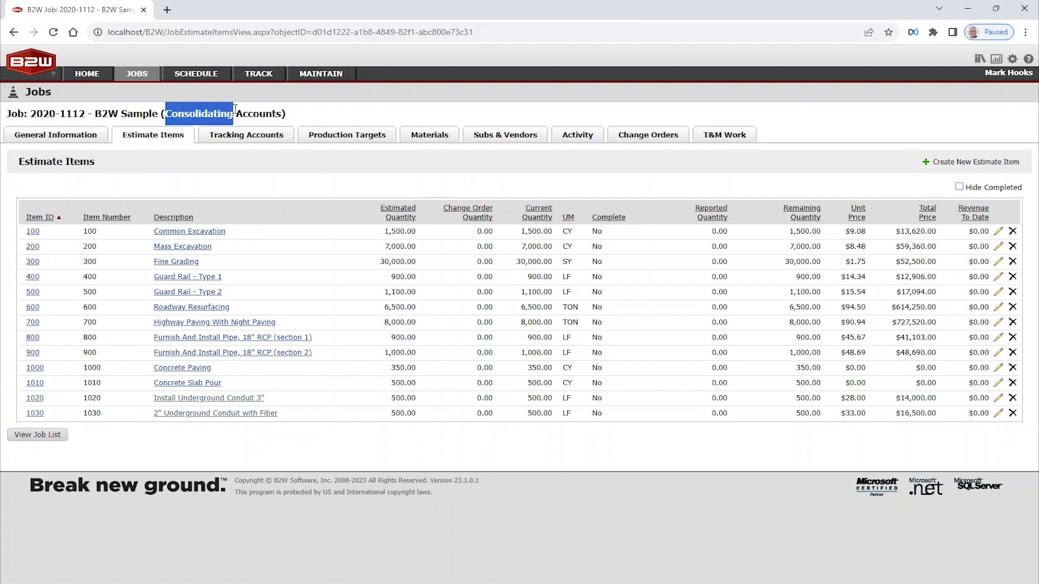
left_click(245, 157)
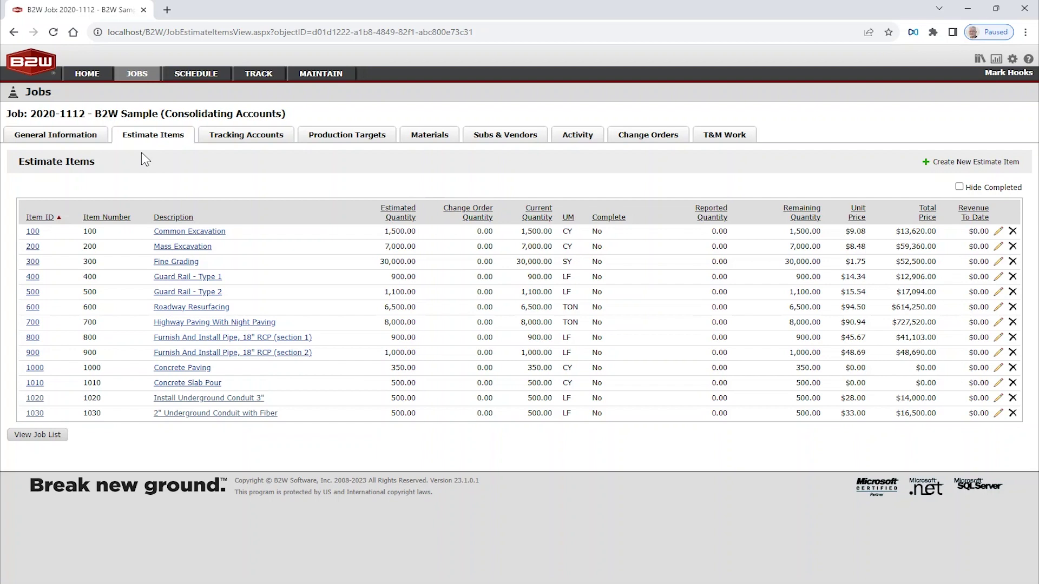
- Review the job's tracking accounts, covering the production accounts, the overhead accounts and the change order quantity for Excavation
left_click(237, 143)
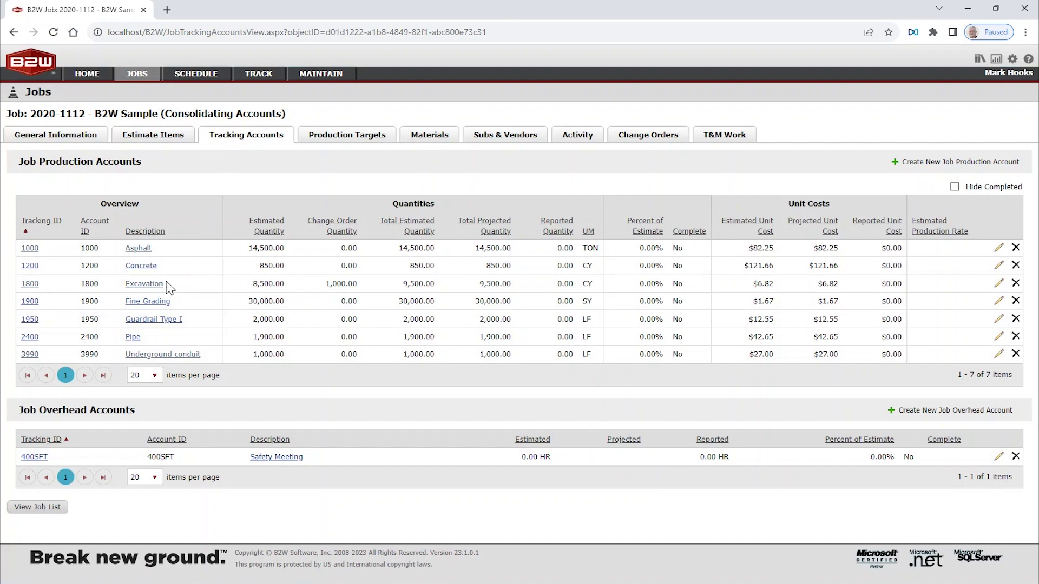
left_click_drag(39, 162, 93, 162)
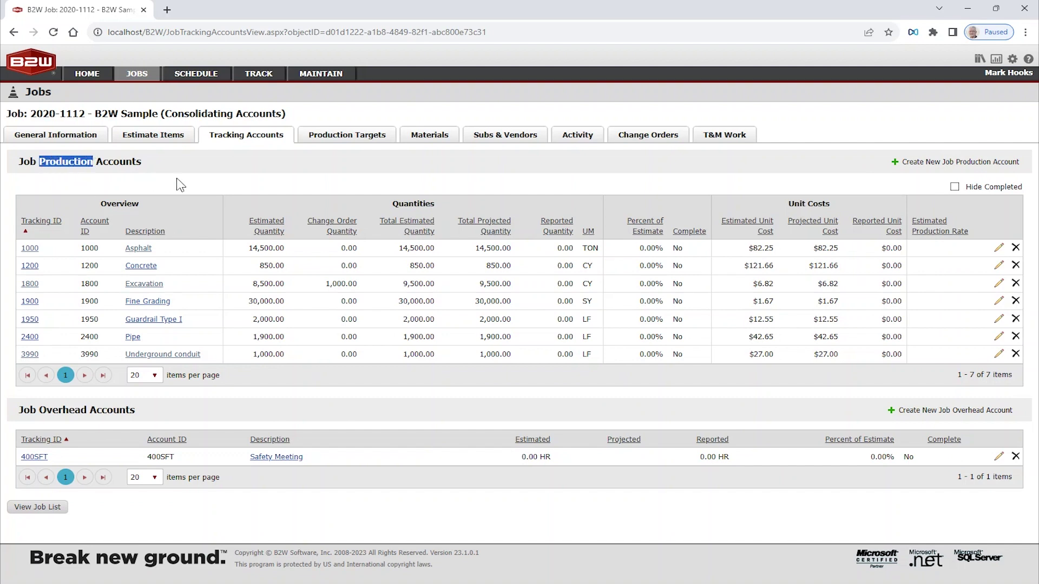
left_click(233, 160)
left_click_drag(41, 411, 87, 411)
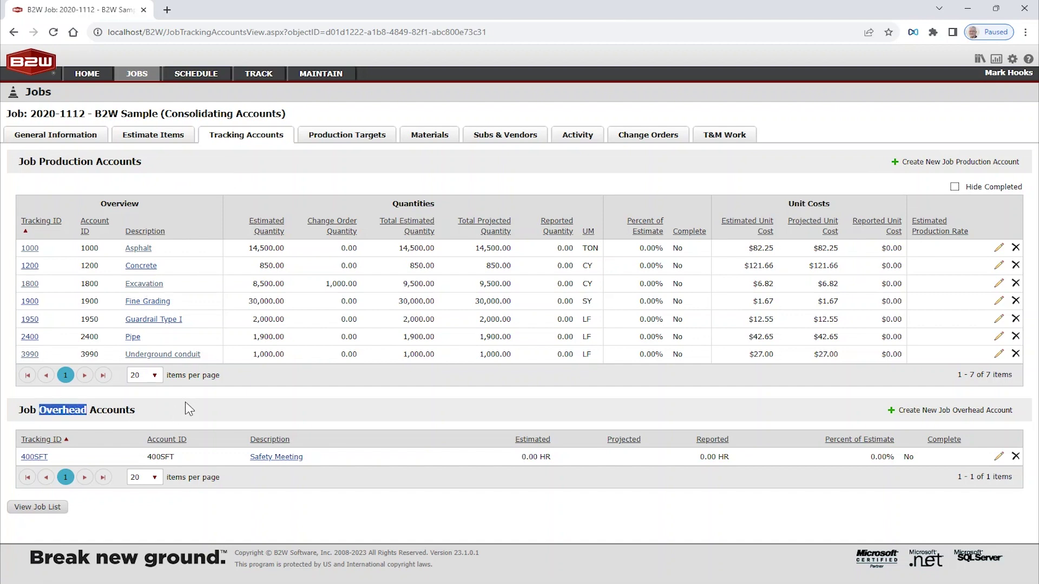
left_click(184, 404)
left_click_drag(327, 284, 360, 284)
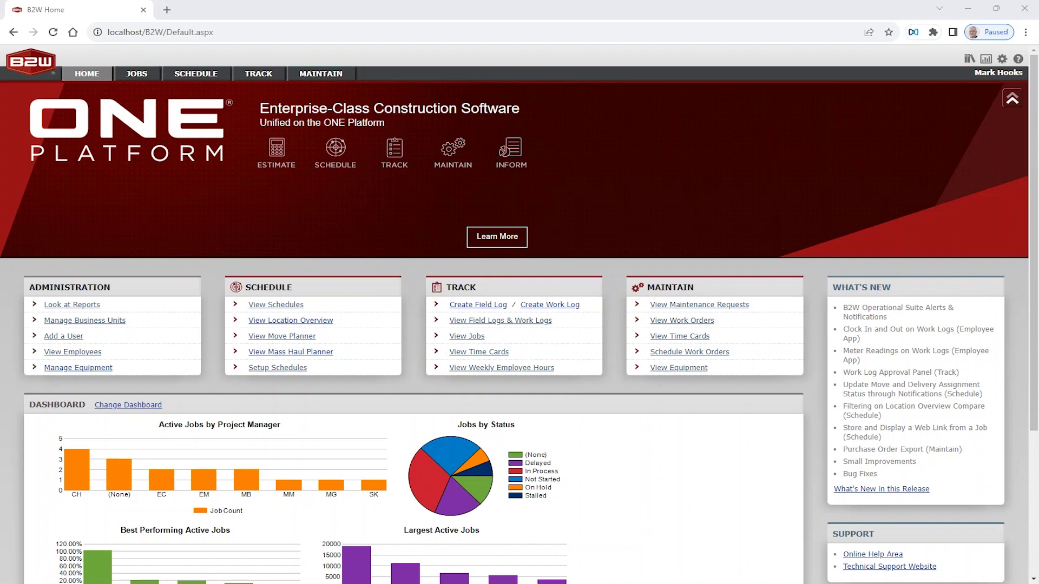
- Bring the mirrored tablet window of AirServer on screen and sign in to the field app with the account PIN
left_click_drag(1038, 93, 671, 38)
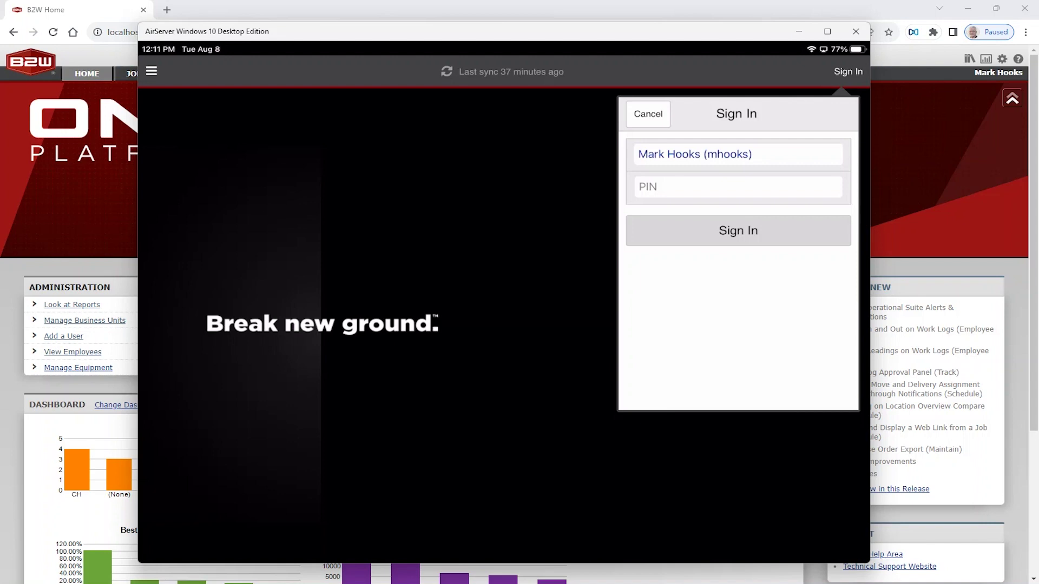
left_click(700, 193)
type("*****")
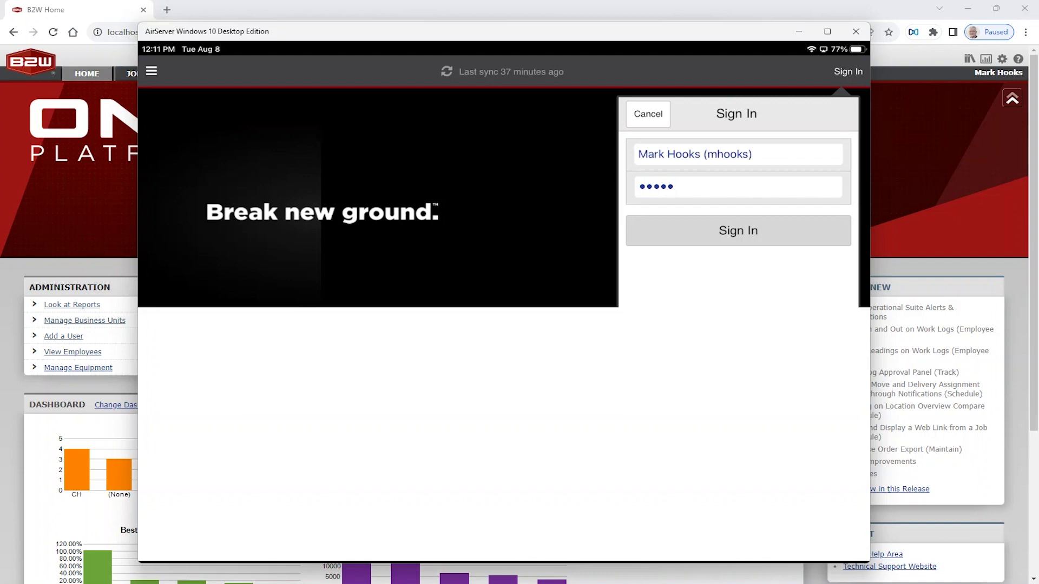
key("Return")
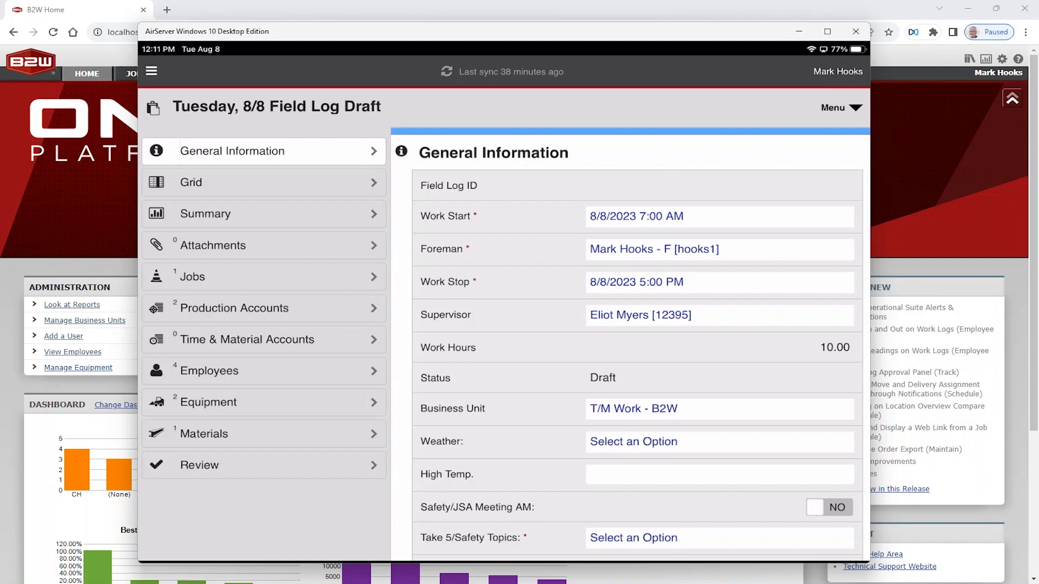
- Show the labor and equipment grid of the Tuesday, 8/8 field log draft
left_click(263, 182)
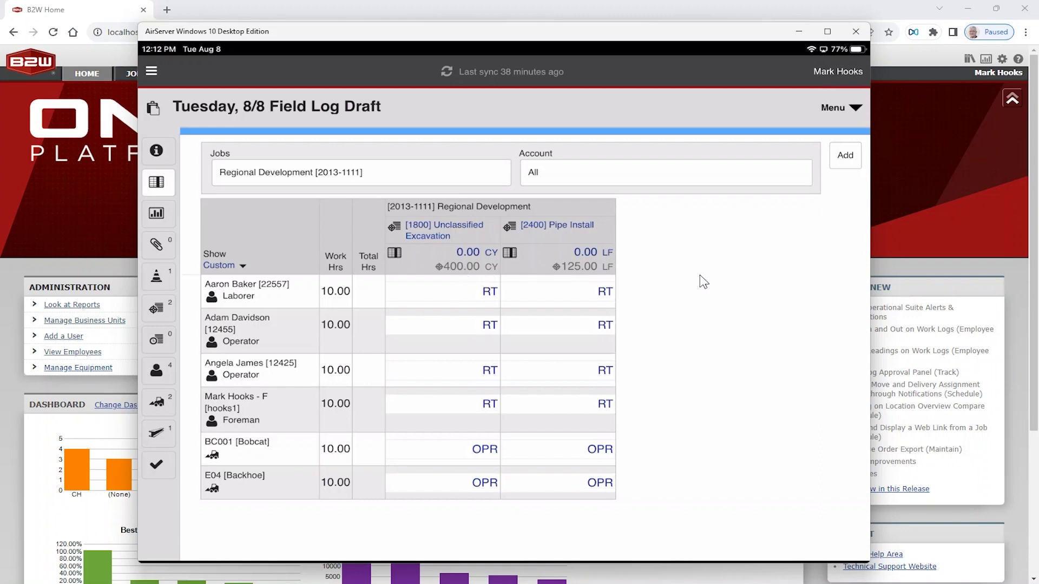
- Enter a completed quantity of 400 CY for the Unclassified Excavation account
left_click(847, 166)
left_click(468, 252)
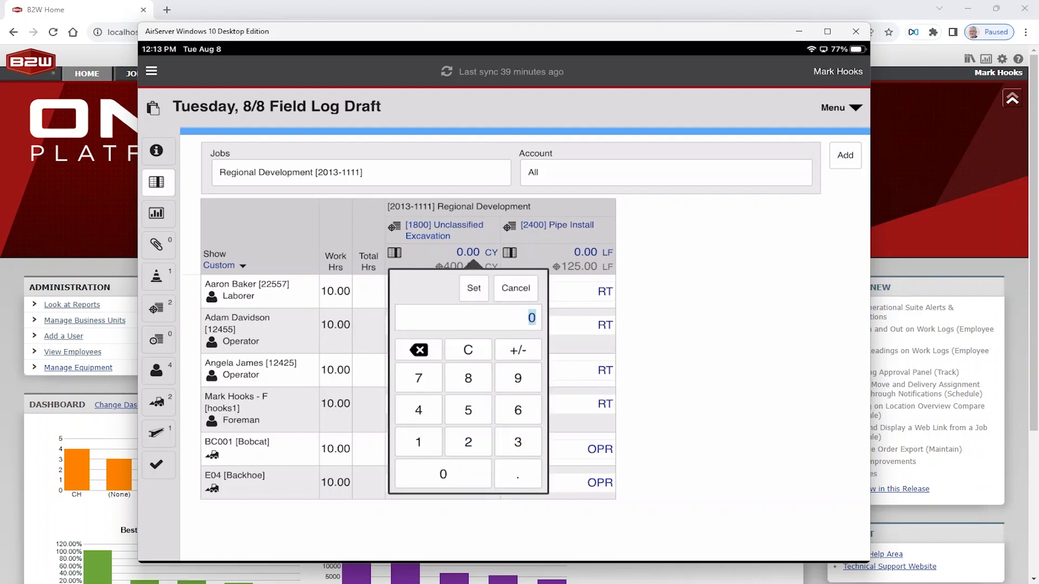
left_click(418, 410)
left_click(443, 474)
left_click(443, 474)
left_click(473, 288)
- Enter a completed quantity of 130 LF for the Pipe Install account
left_click(586, 253)
left_click(536, 442)
left_click(636, 442)
left_click(560, 474)
left_click(591, 288)
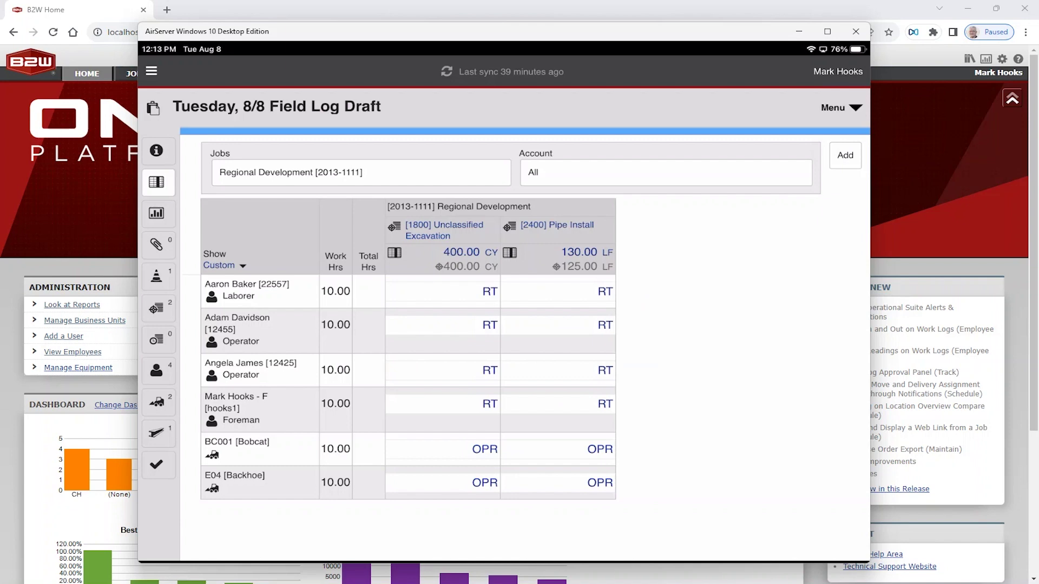
- Apply 5 regular hours to all employees on both production accounts, copying the hours to the equipment
left_click(394, 253)
left_click(509, 253)
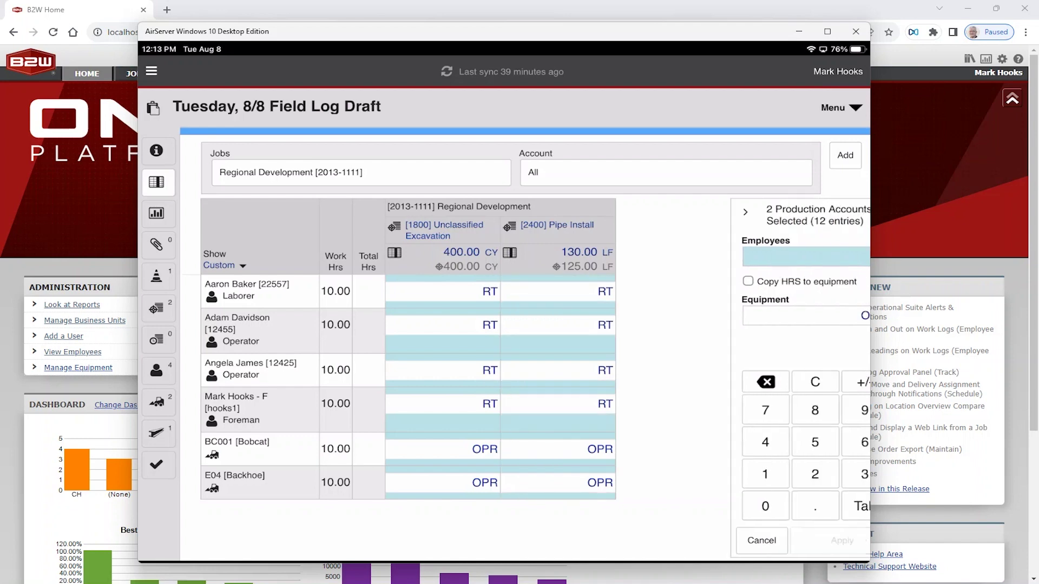
left_click(780, 442)
left_click(713, 281)
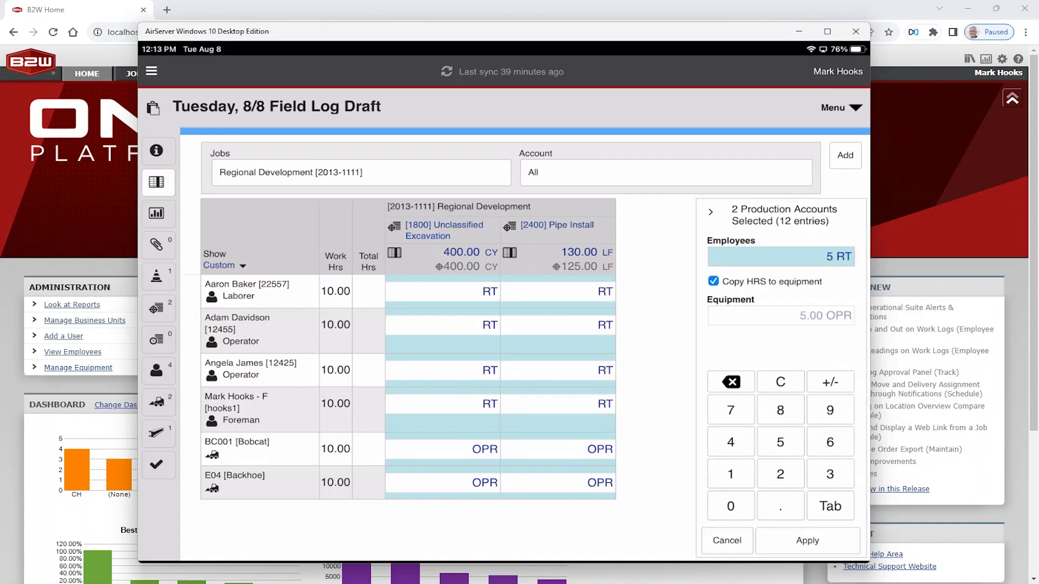
left_click(807, 541)
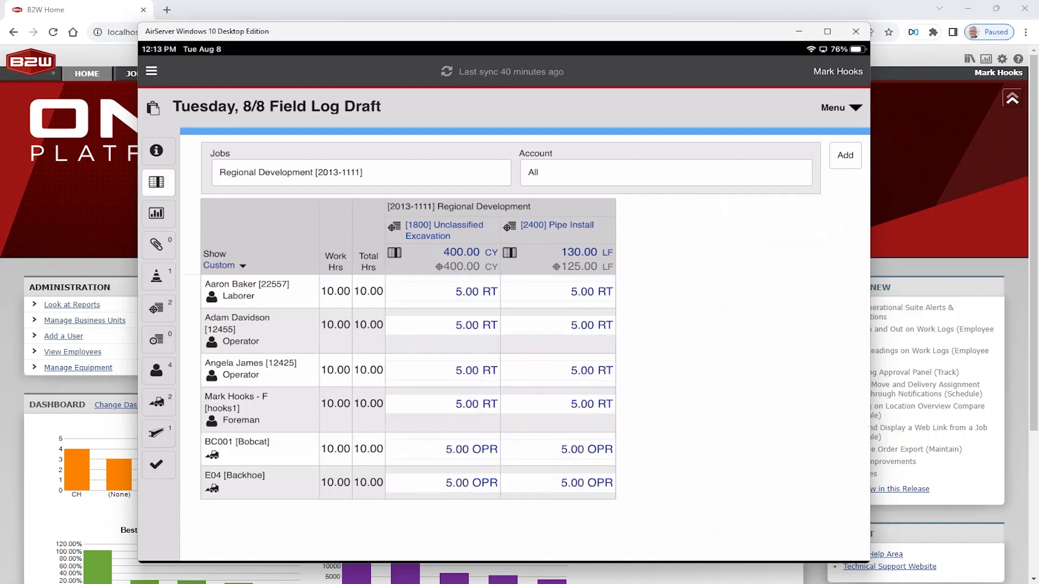
- Set the regular hours of both operators on Unclassified Excavation to 6
left_click(443, 325)
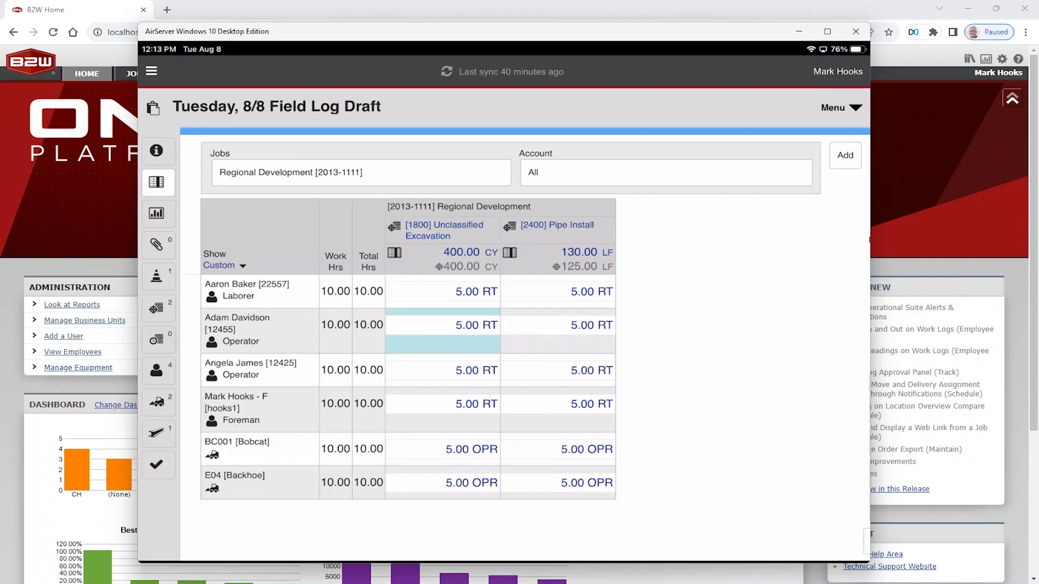
left_click(442, 370)
left_click(854, 442)
left_click(807, 541)
- Set the regular hours of both operators on Pipe Install to 4
left_click(558, 325)
left_click(558, 371)
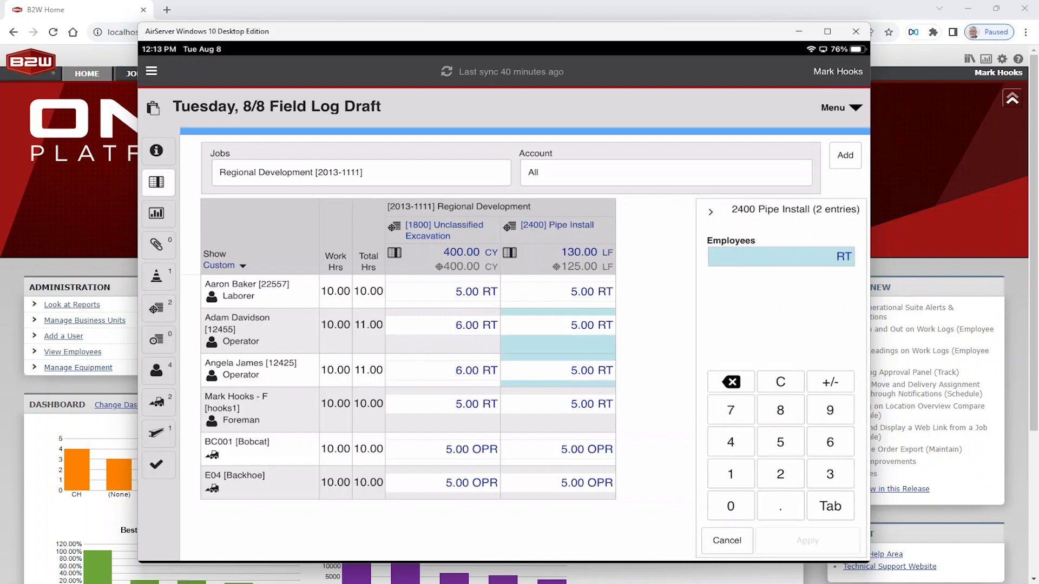
left_click(730, 442)
left_click(807, 541)
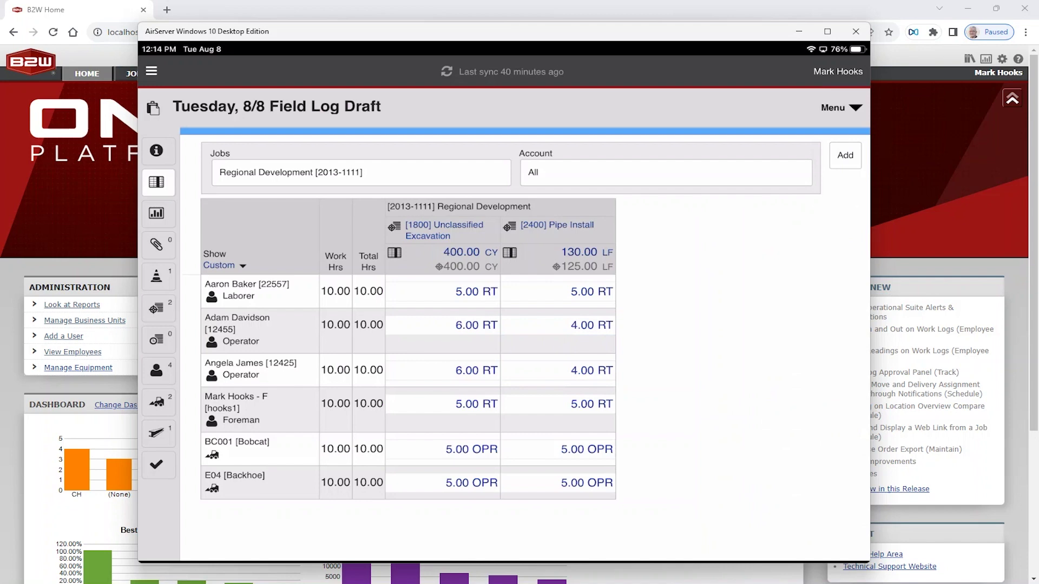
- Change the field log's business unit to ABC Organization in the general information and look through its list of sections
left_click(841, 107)
left_click(156, 150)
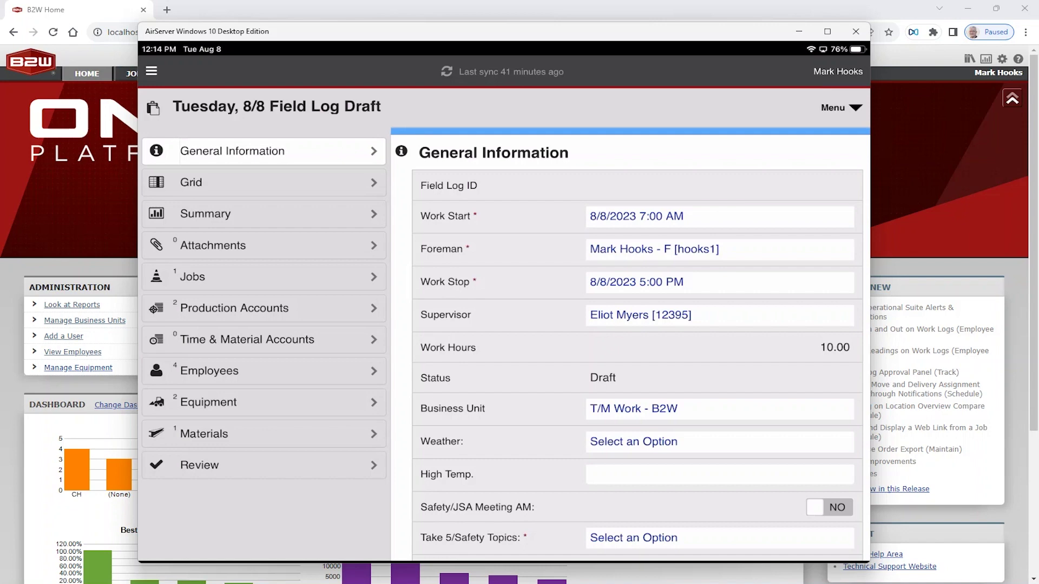
left_click(456, 408)
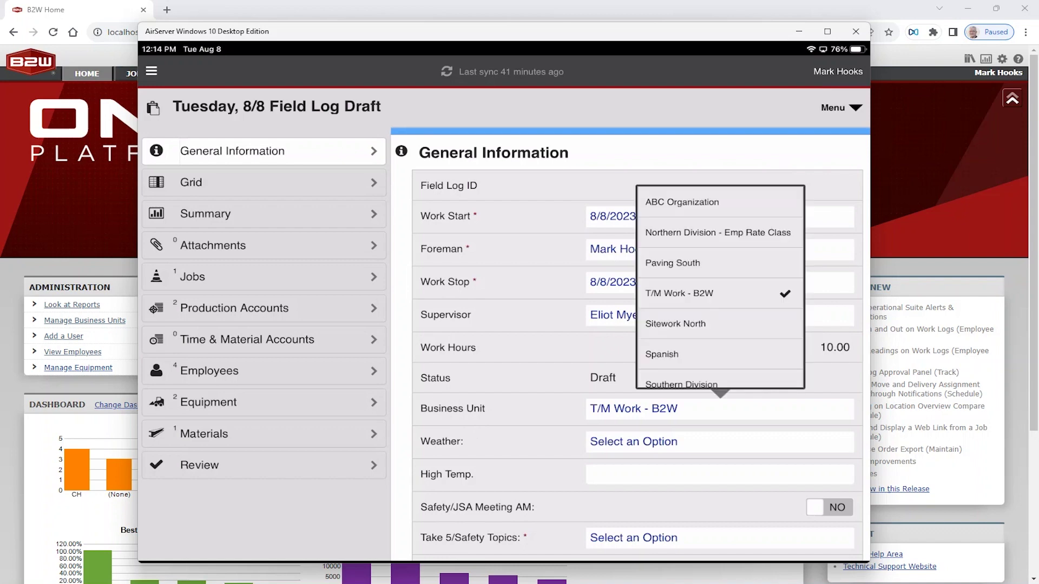
left_click(682, 202)
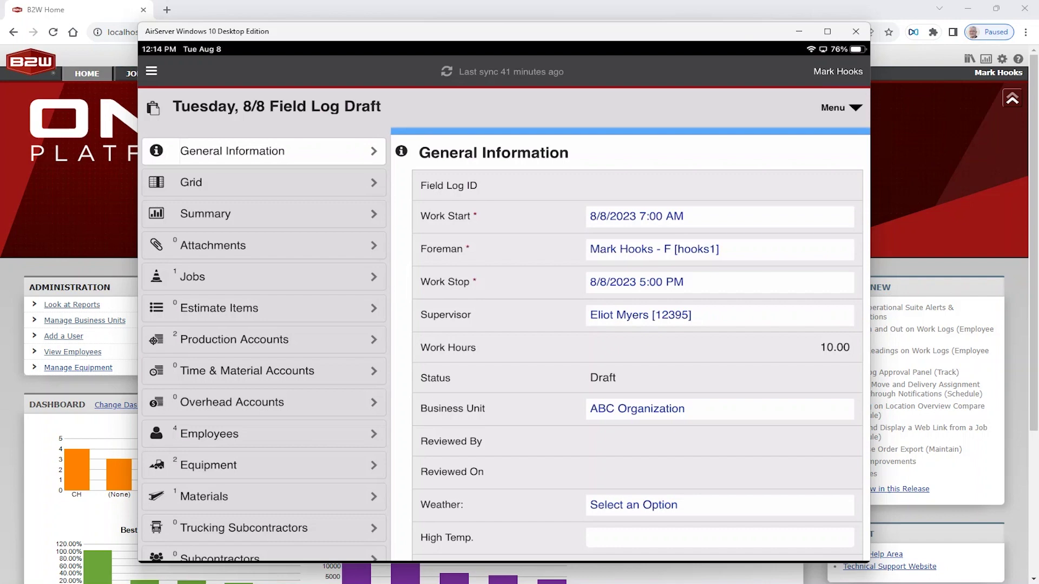
scroll(264, 347, "down", 2)
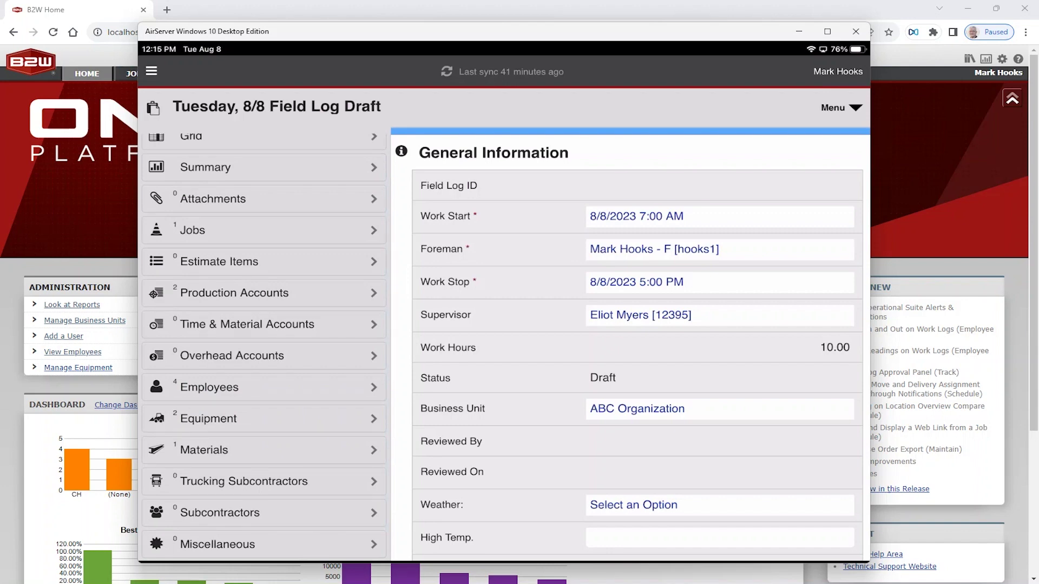
scroll(264, 346, "down", 1)
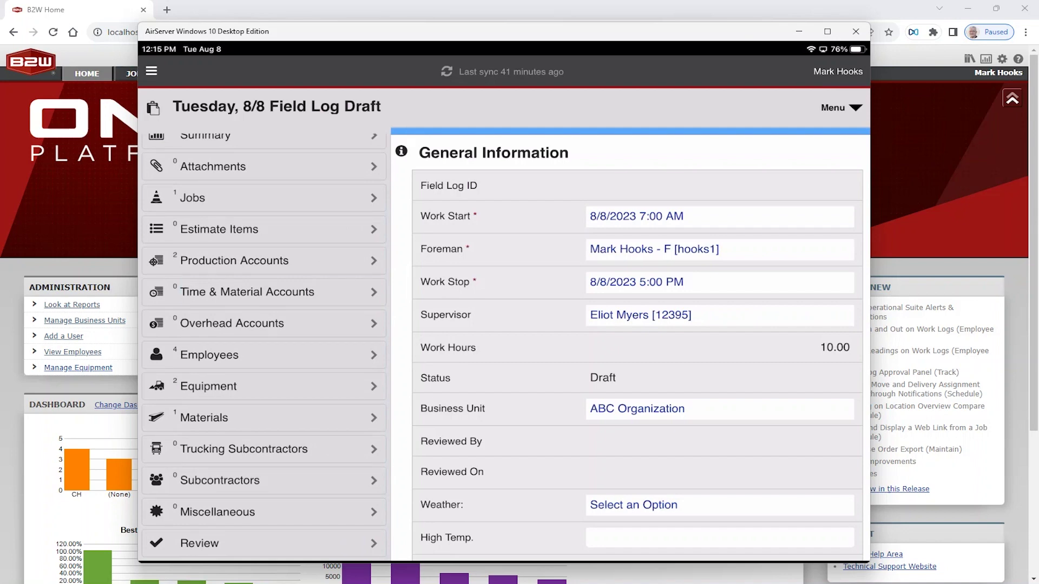
scroll(264, 347, "up", 3)
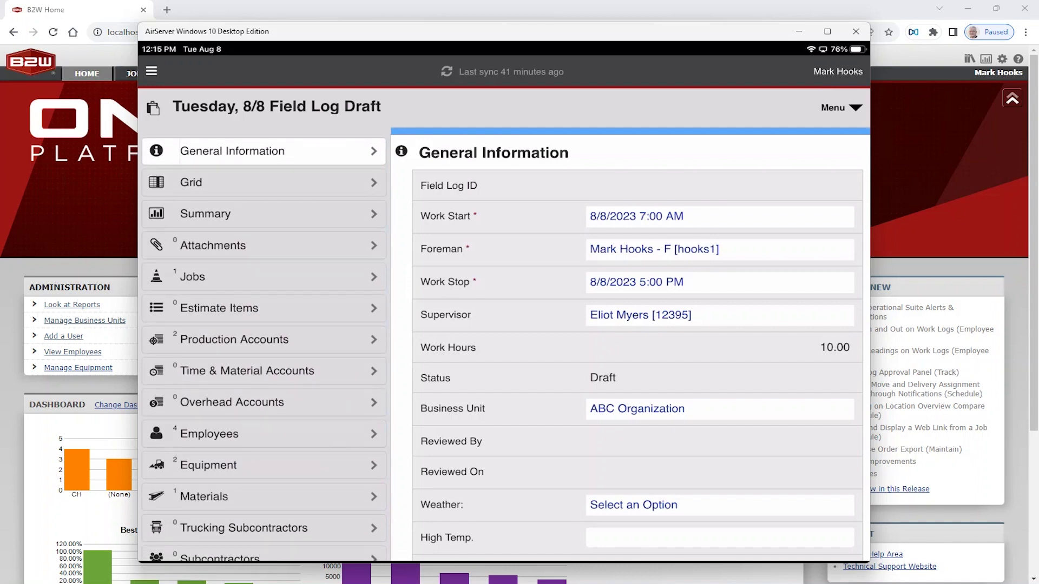
- Switch the field log's business unit to Spanish, and return it to T/M Work - B2W
left_click(720, 409)
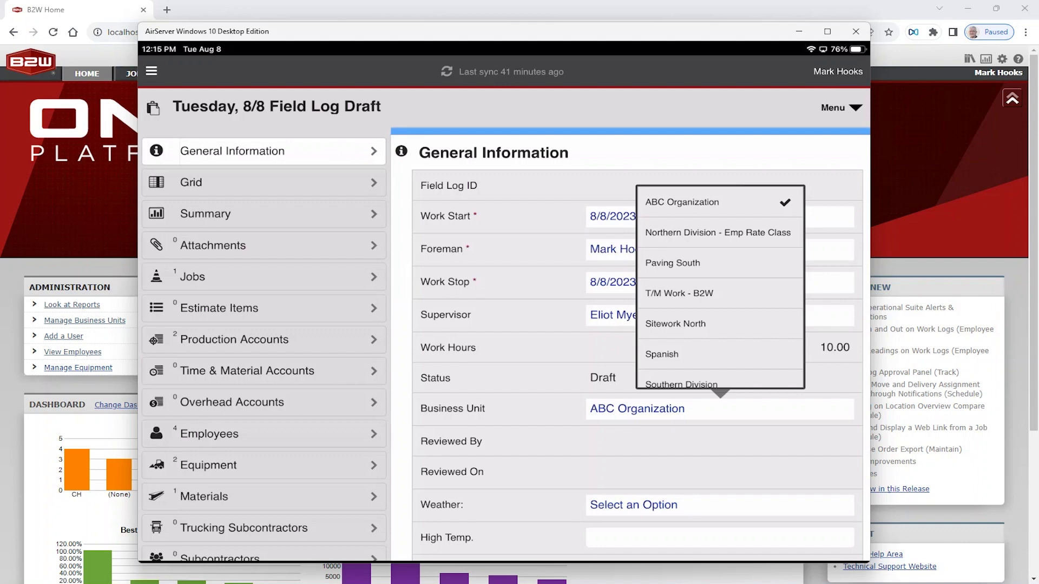
left_click(675, 354)
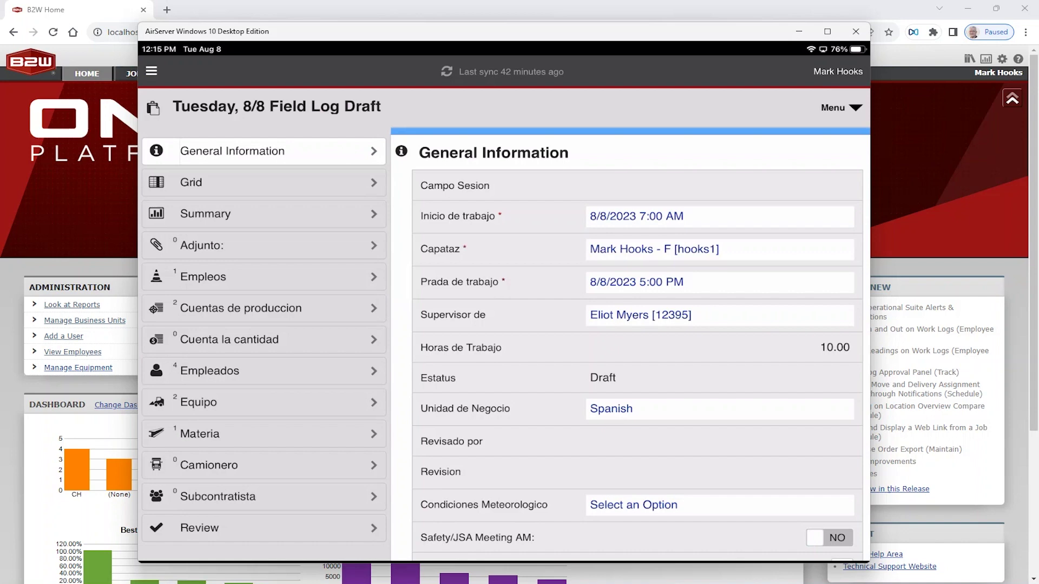
left_click(720, 409)
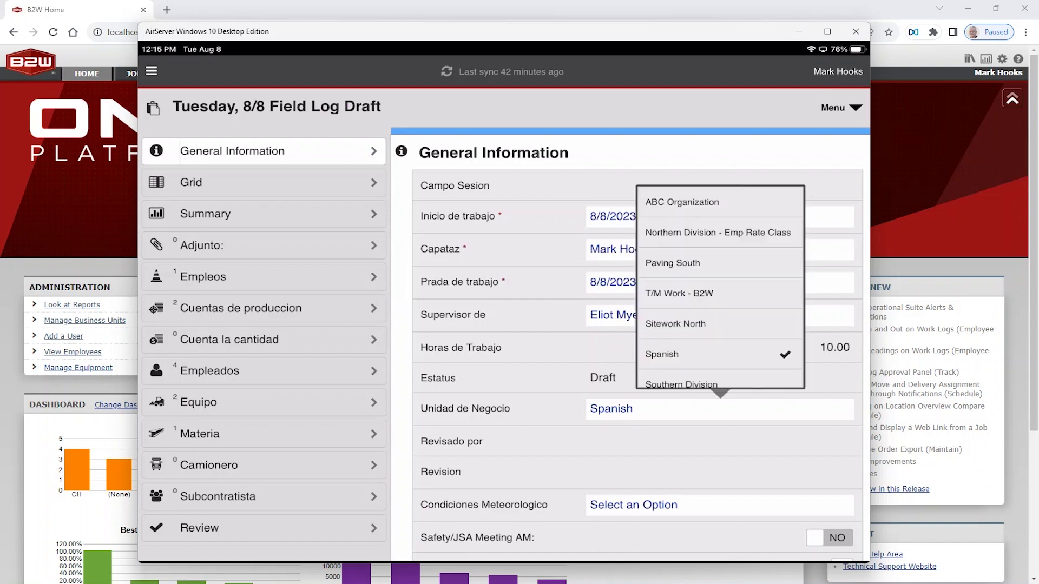
left_click(679, 294)
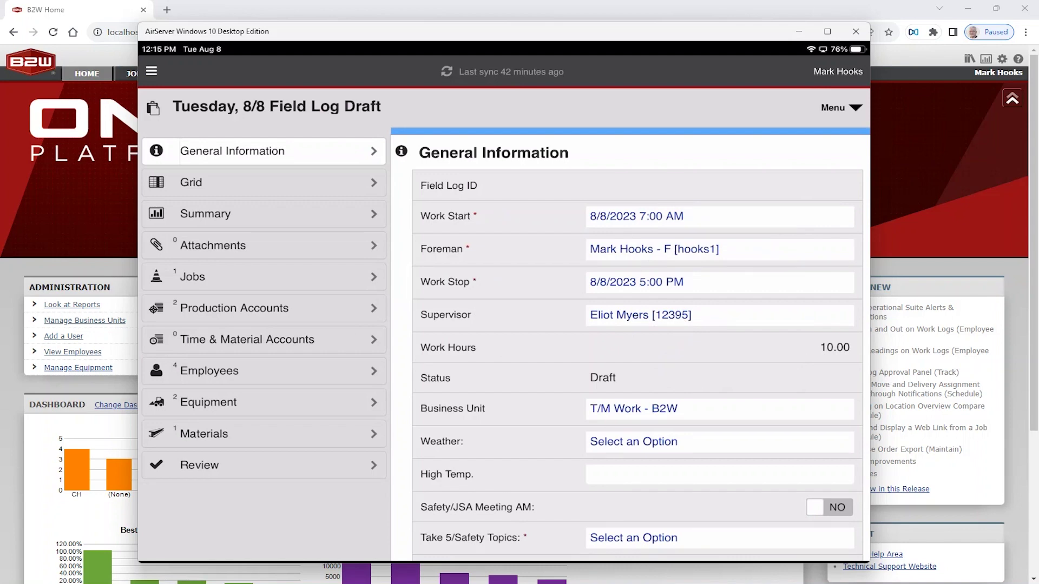
- Add the time and material account Demo building (1400.a) to the field log grid
left_click(373, 182)
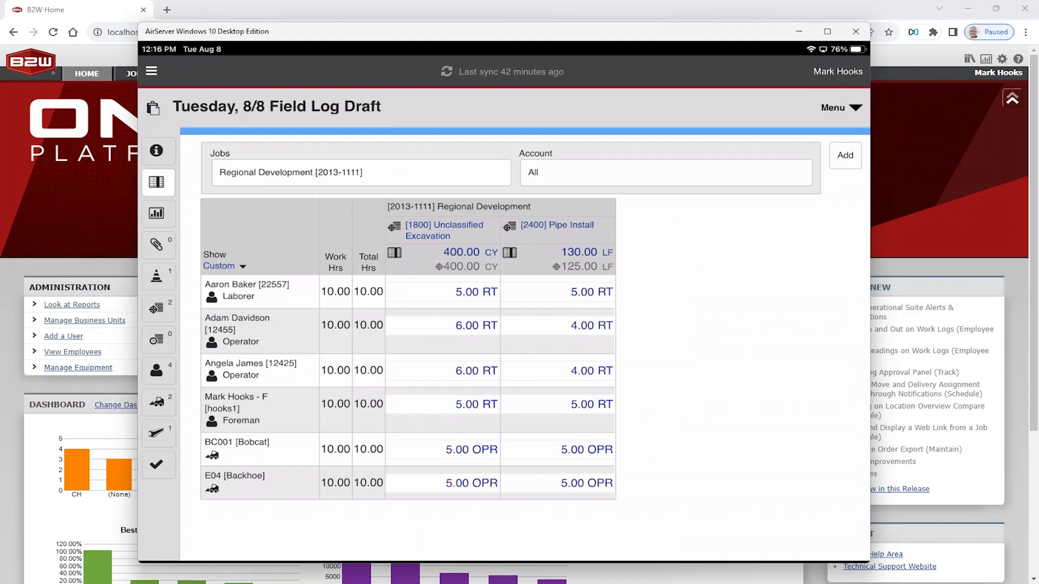
left_click(845, 155)
left_click(572, 155)
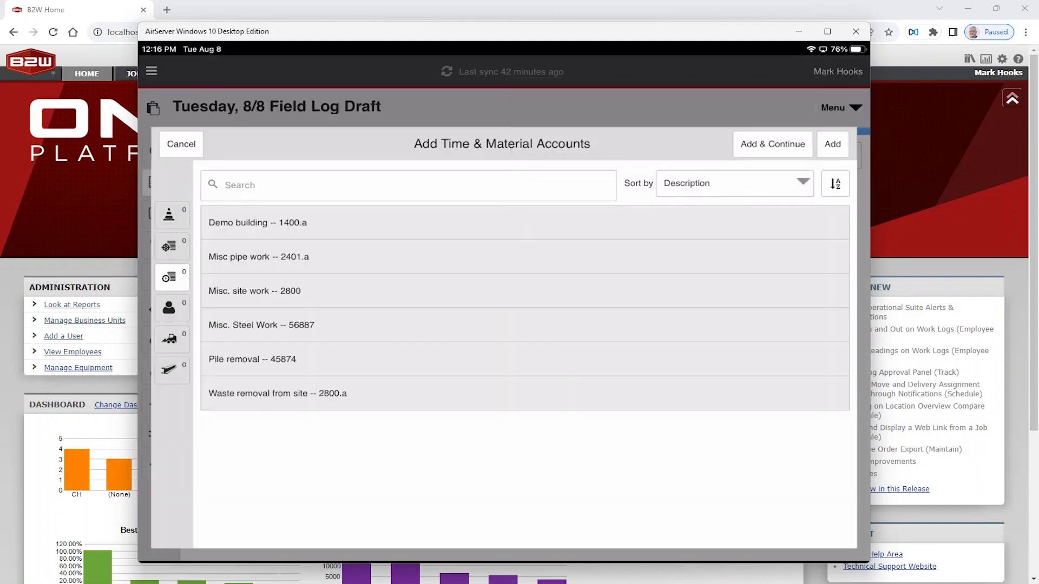
left_click(487, 223)
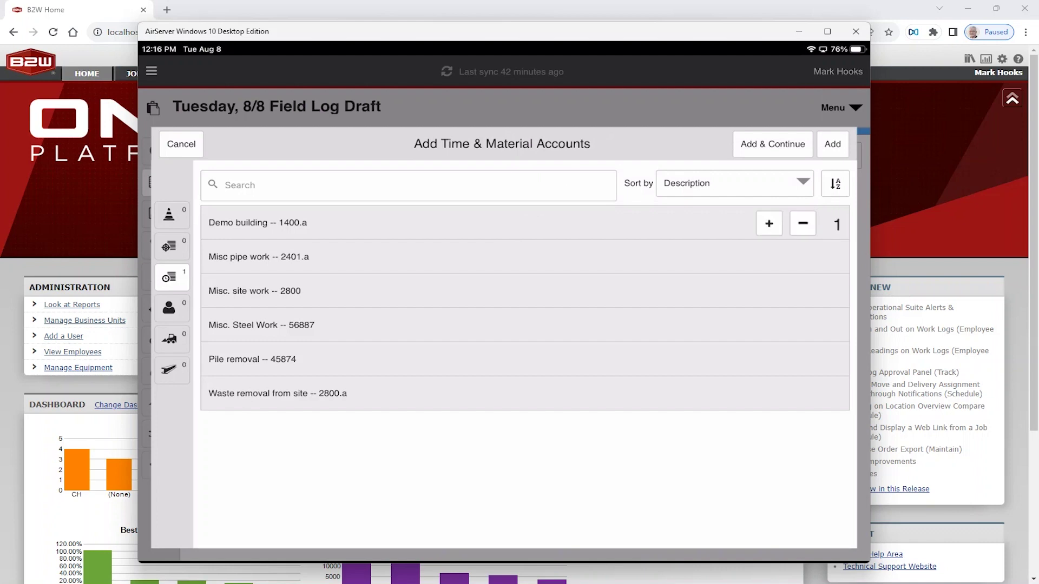
left_click(833, 144)
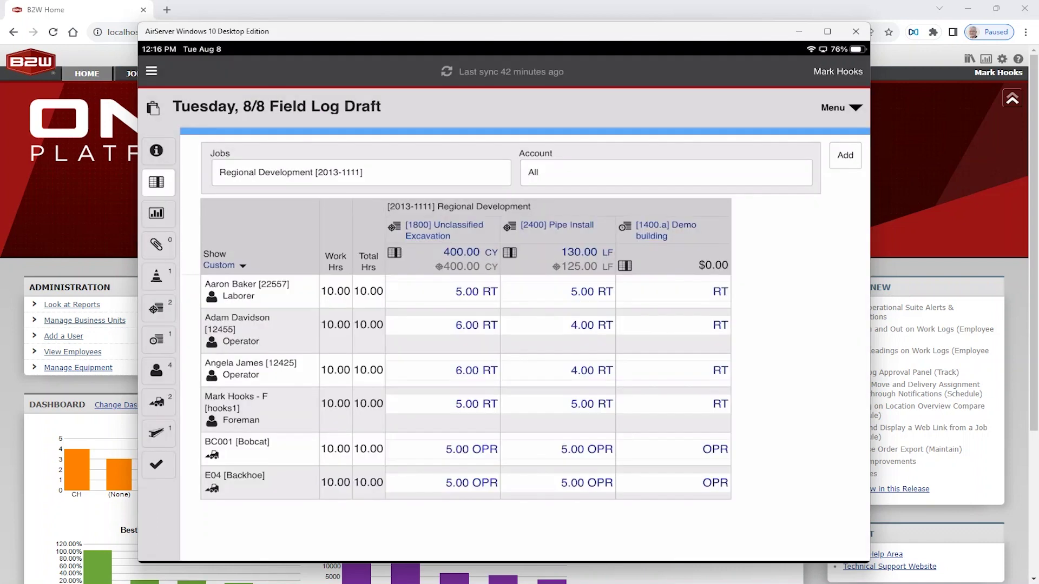
- Enter 2 hours on the Demo building account for the first operator and the E04 backhoe, copying the hours to equipment
left_click(673, 330)
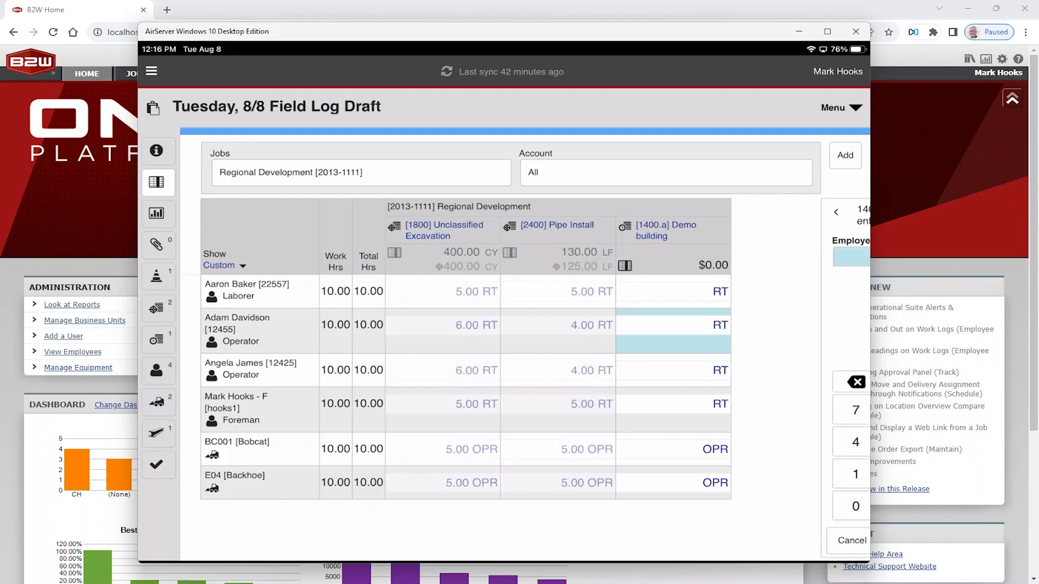
left_click(673, 483)
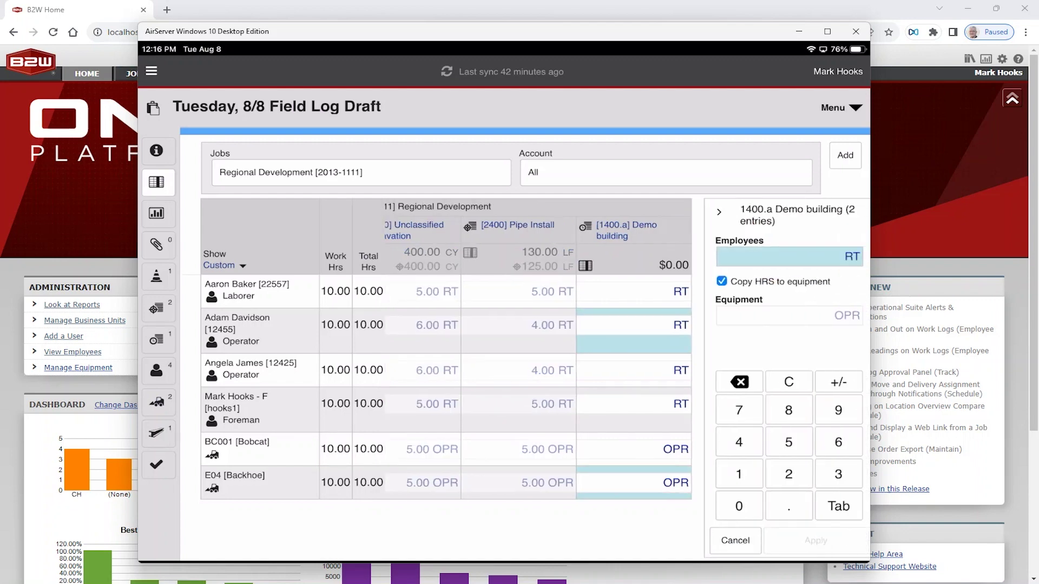
left_click(781, 474)
left_click(808, 541)
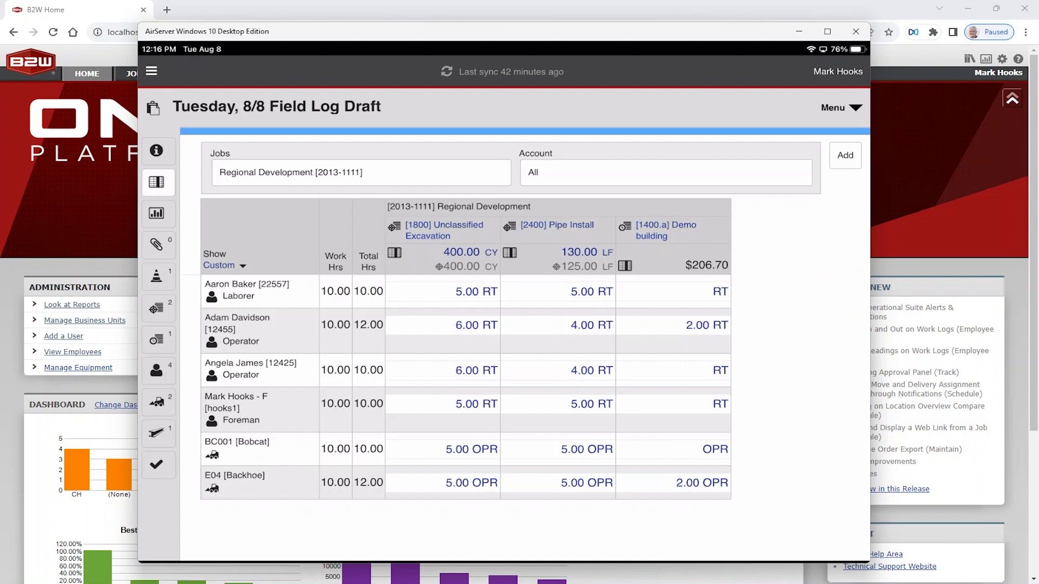
- Sign the T&M report with a handwritten customer signature and save it to the field log
left_click(840, 107)
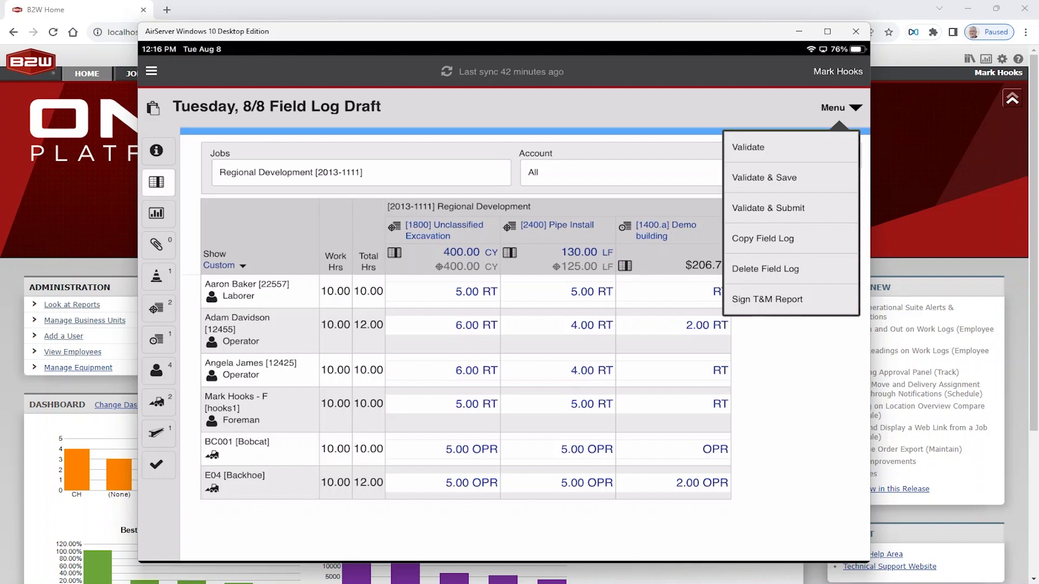
left_click(767, 299)
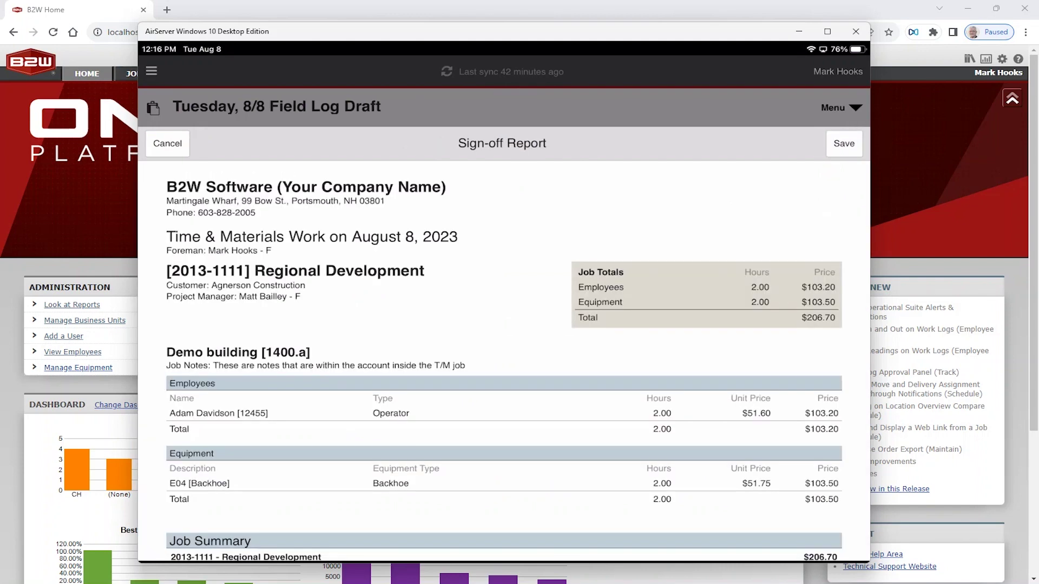
scroll(504, 360, "down", 5)
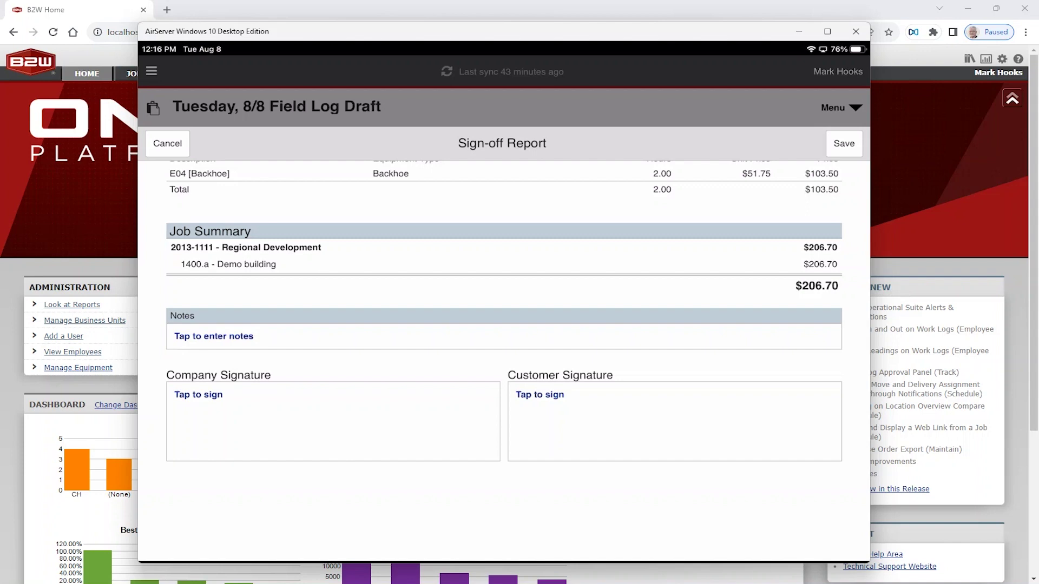
left_click(540, 400)
mouse_move(414, 253)
left_mouse_down()
mouse_move(481, 285)
mouse_move(657, 262)
left_mouse_up()
left_click(830, 156)
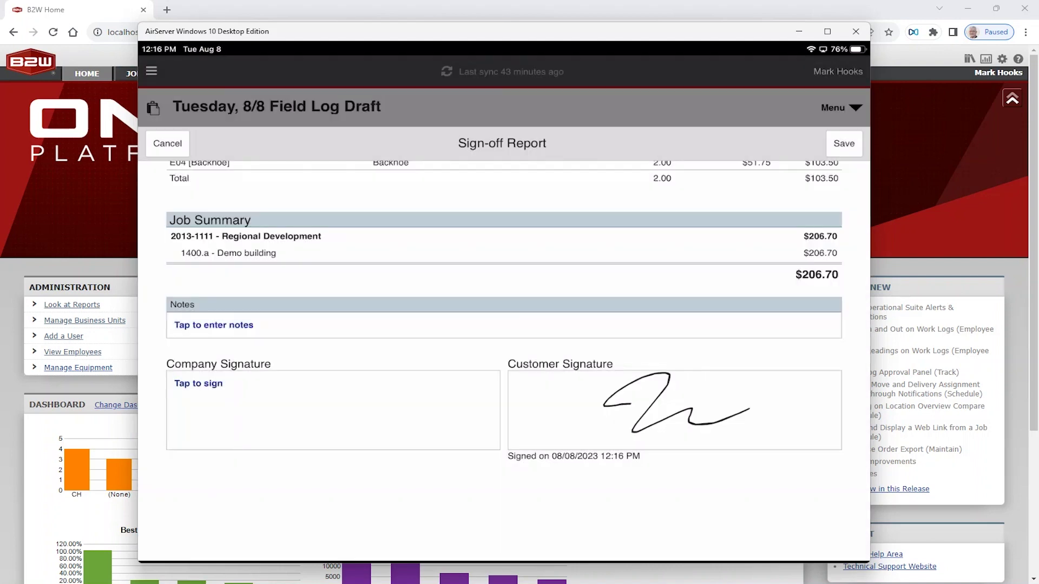
left_click(844, 144)
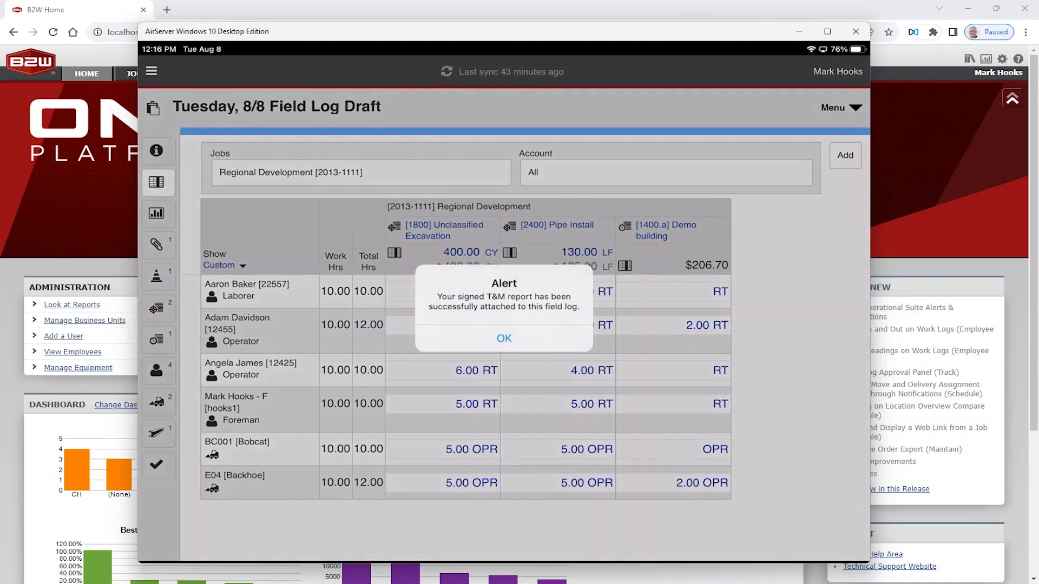
left_click(504, 338)
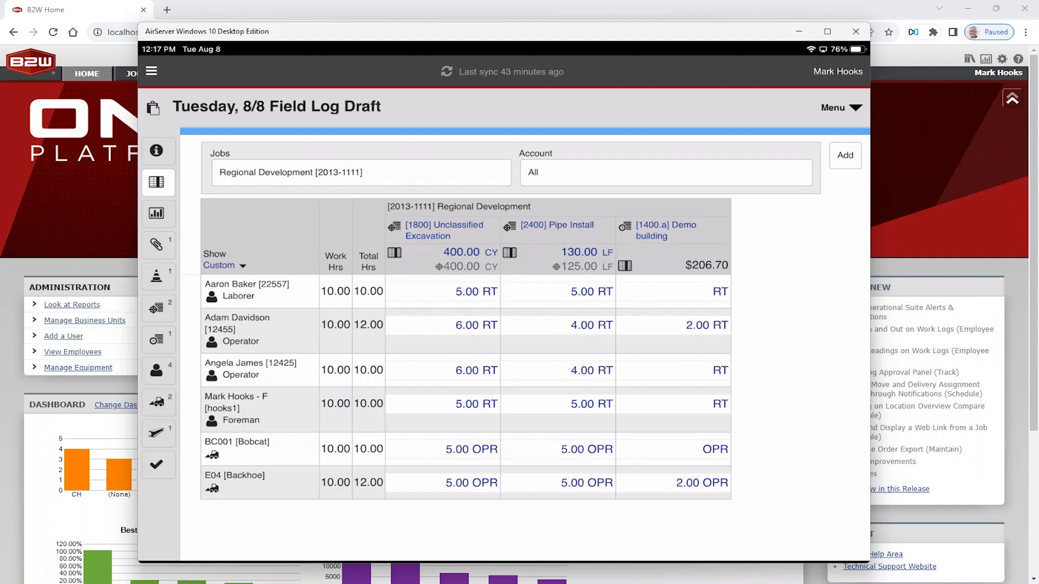
- Set the weather to Sunny and Hot and Safety/JSA Meeting AM to Yes in the general information
left_click(156, 150)
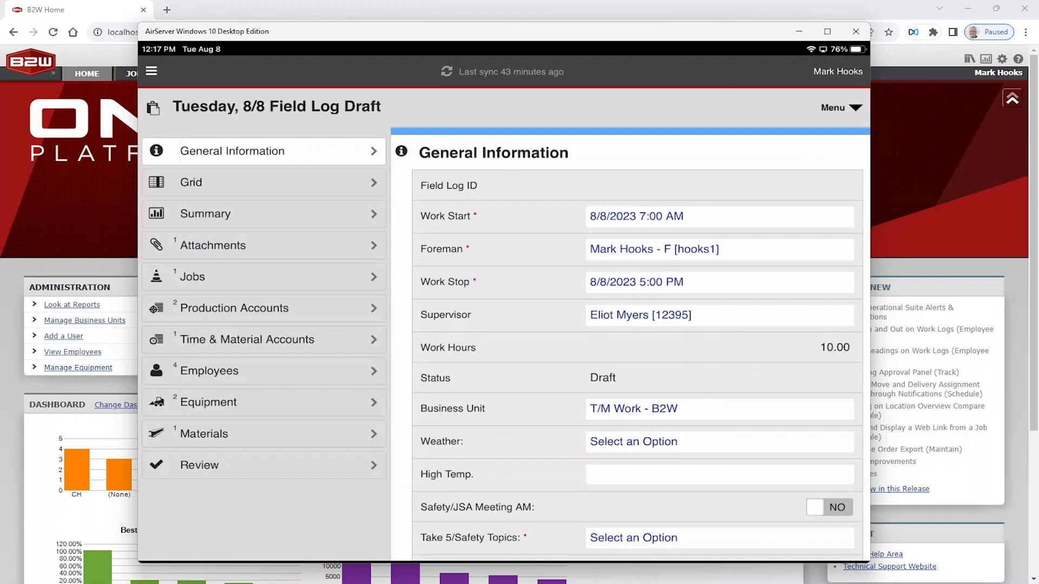
left_click(720, 441)
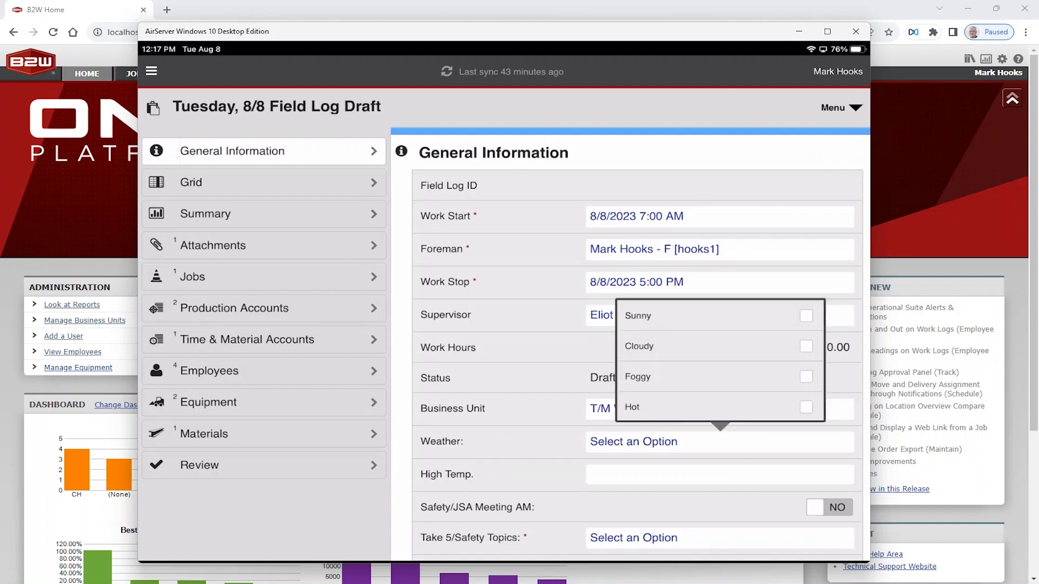
left_click(720, 316)
left_click(720, 406)
left_click(828, 508)
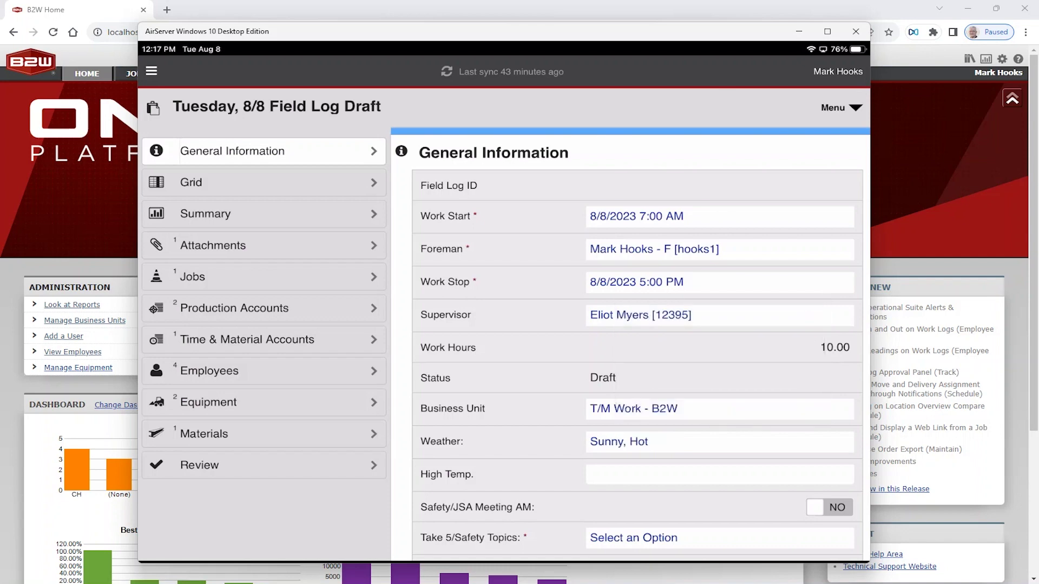
left_click(829, 508)
scroll(637, 357, "down", 2)
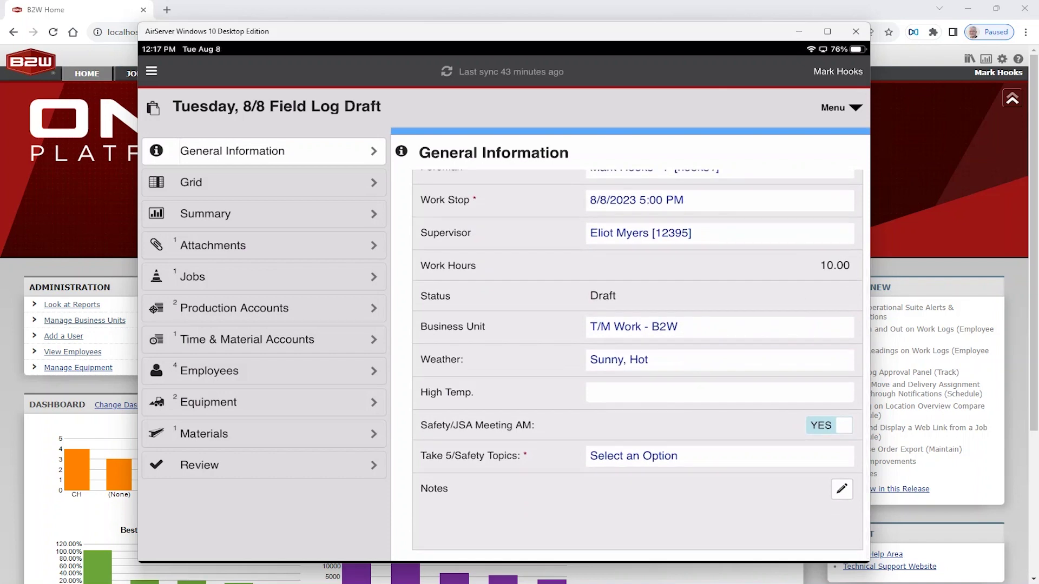
- Set the Take 5/Safety Topics in the general information to First Aid and PPE
left_click(634, 456)
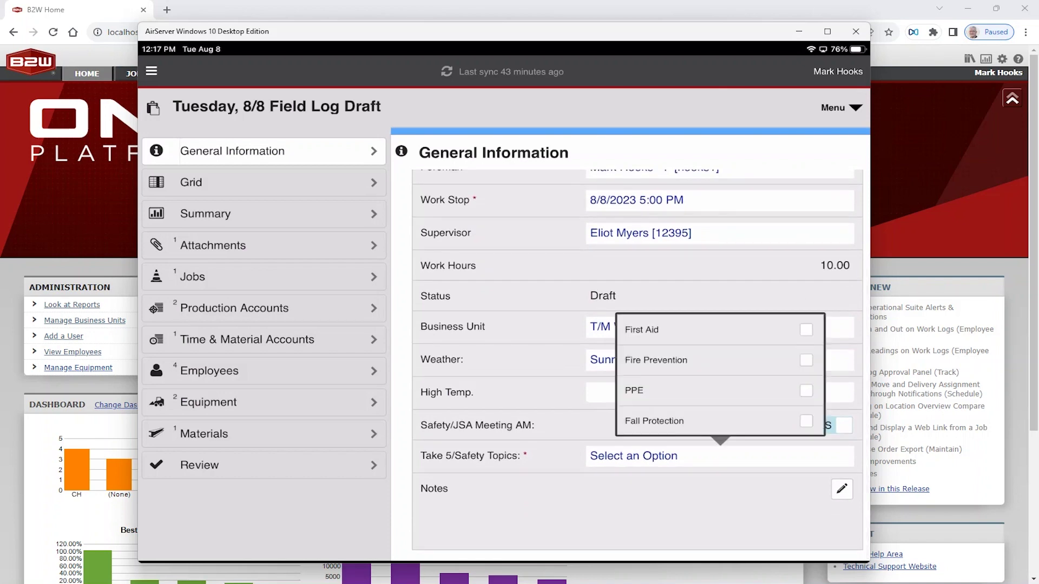
left_click(805, 330)
left_click(806, 390)
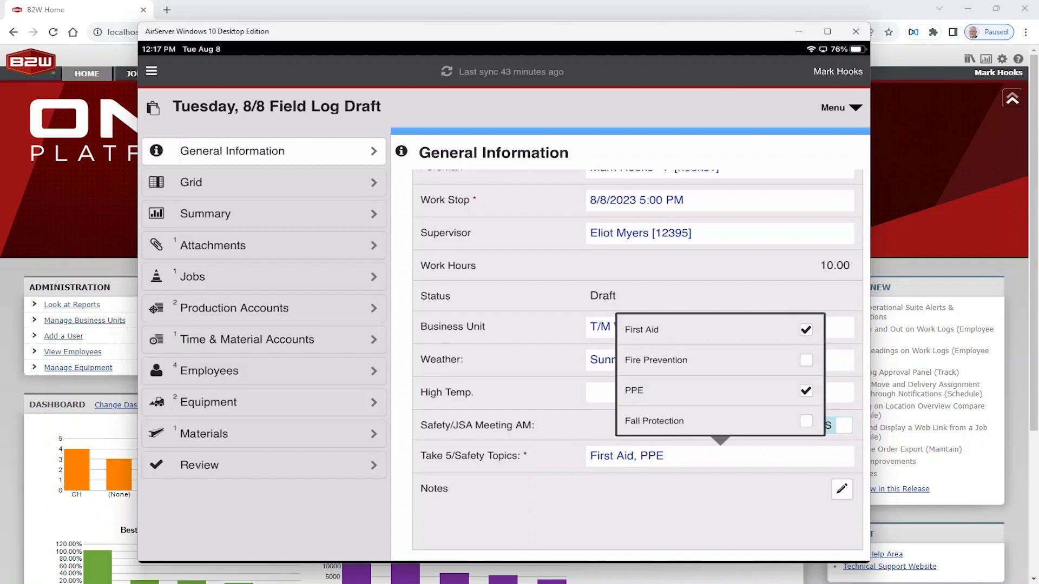
left_click(637, 519)
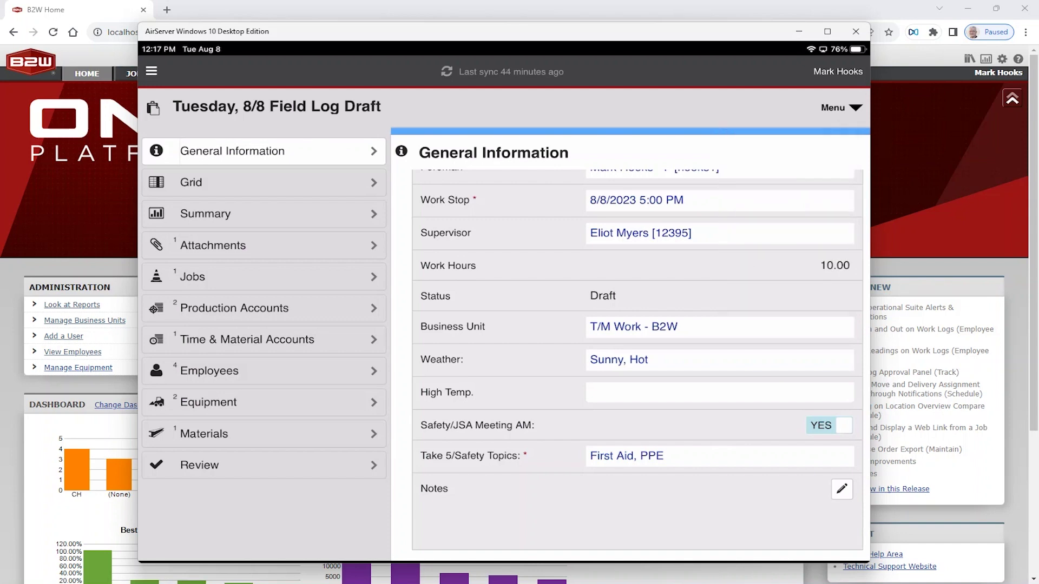
- Open the first employee's time card for signing and answer Yes to the lunch and safety meeting questions
left_click(260, 370)
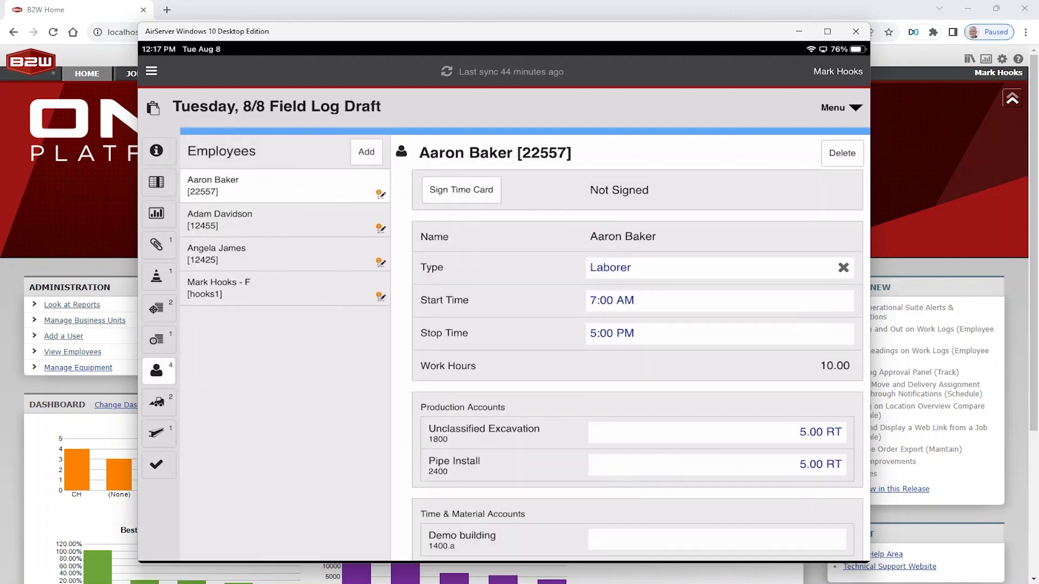
left_click(456, 186)
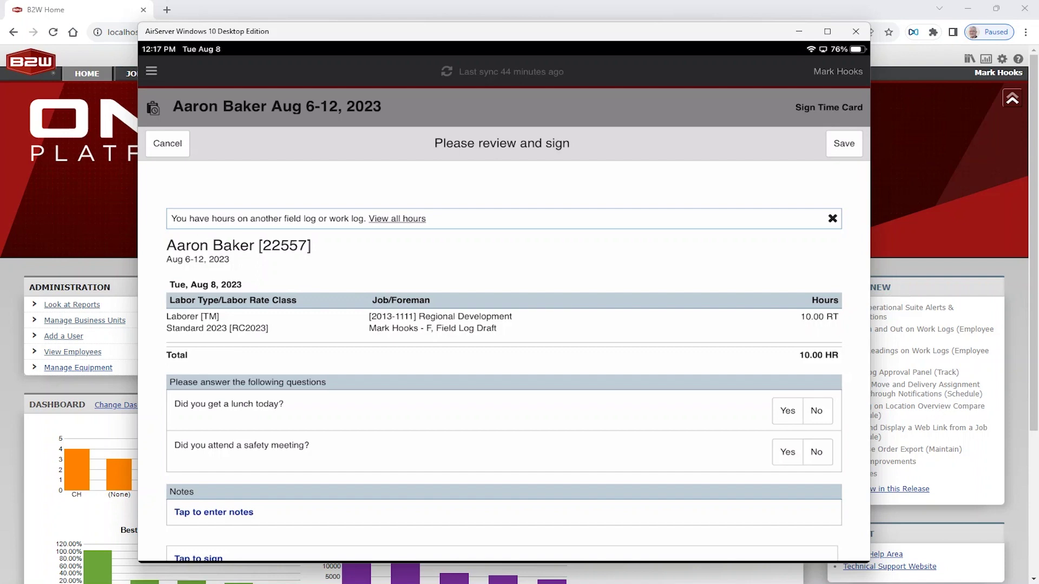
left_click(788, 411)
left_click(787, 452)
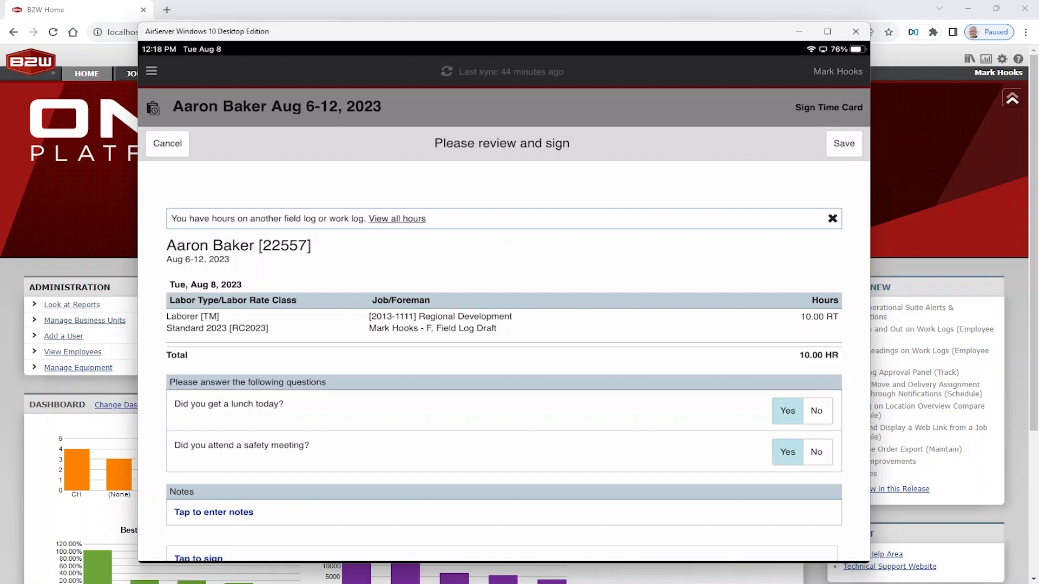
- Sign the employee's time card with a handwritten signature and save it to the field log
scroll(503, 379, "down", 3)
left_click(195, 434)
left_click_drag(403, 188, 459, 276)
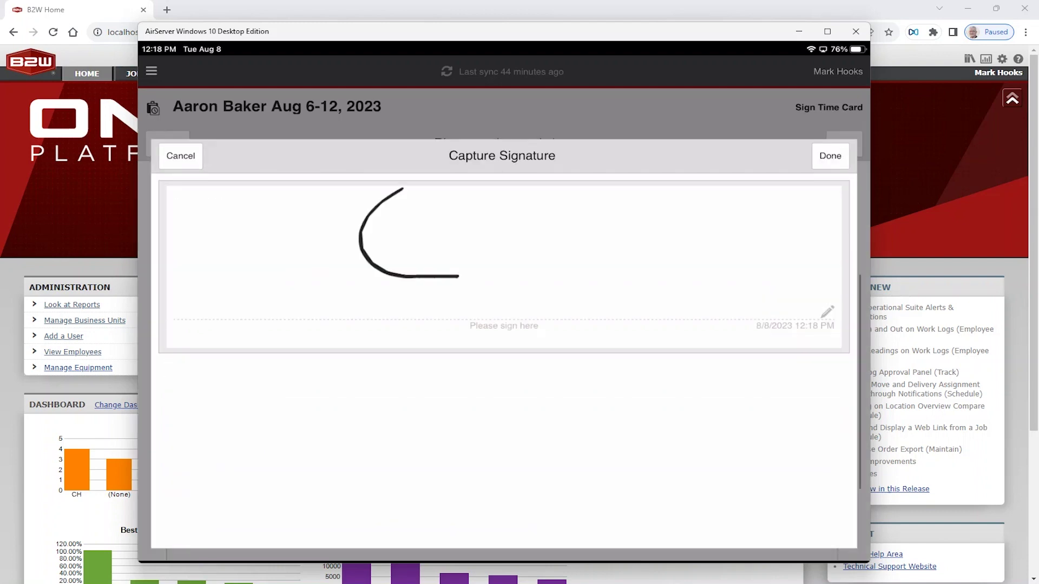
left_click_drag(459, 187, 753, 228)
left_click(830, 156)
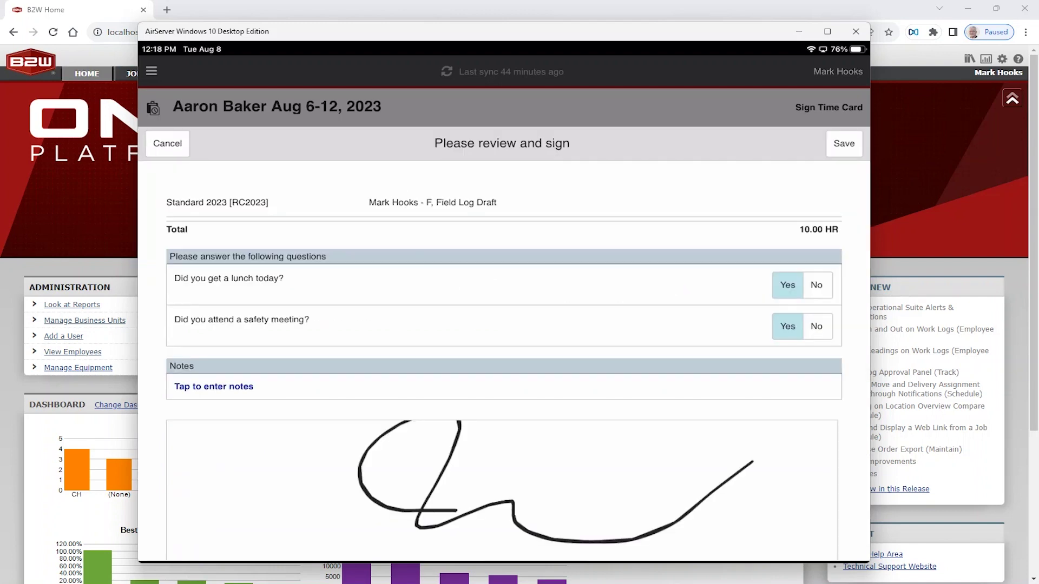
left_click(844, 143)
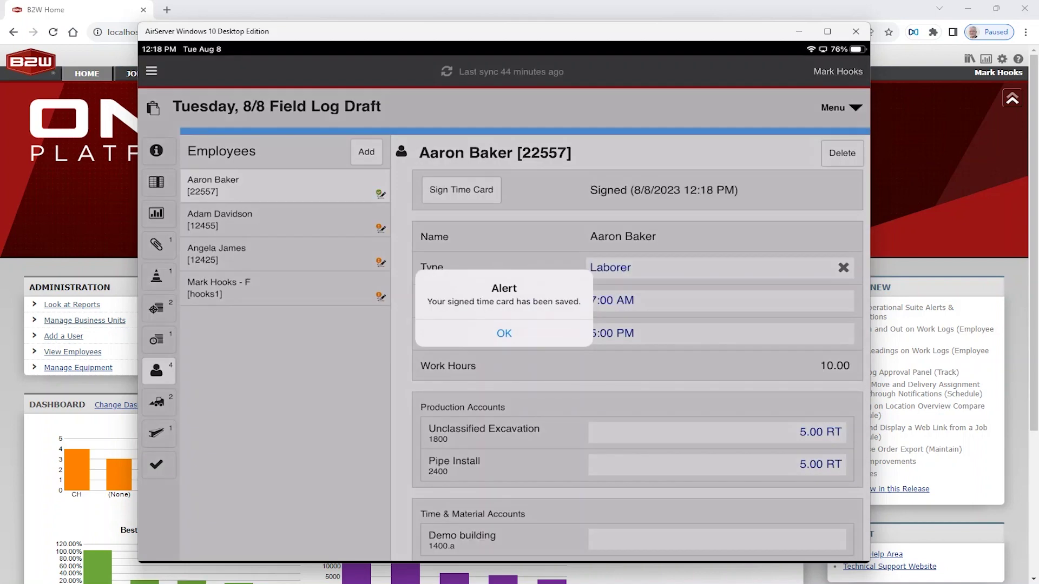
left_click(504, 333)
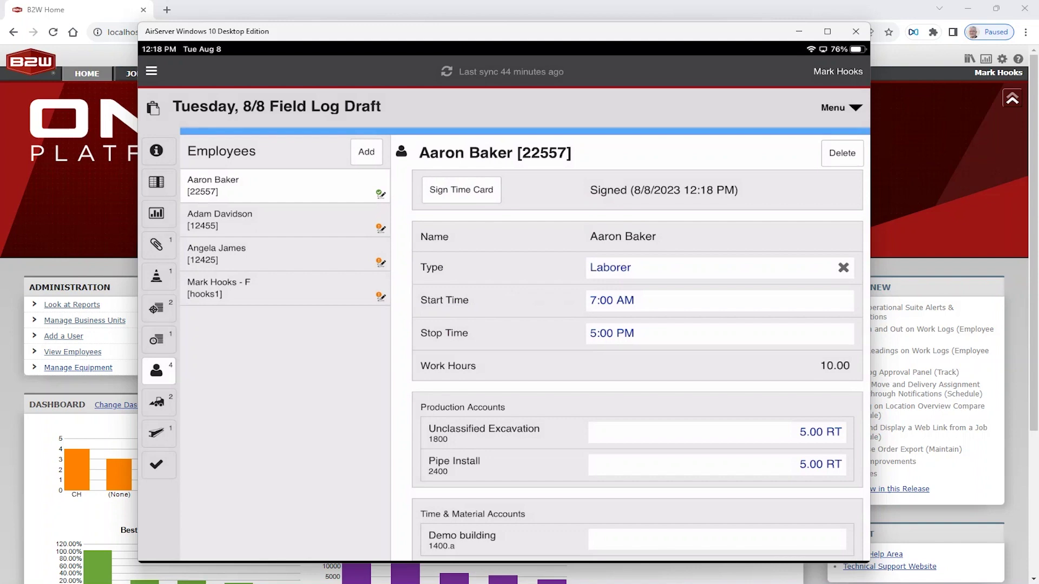
- Review the Regional Development field log summary limited to the Pipe Install -- 2400 account, then return to the grid
left_click(157, 214)
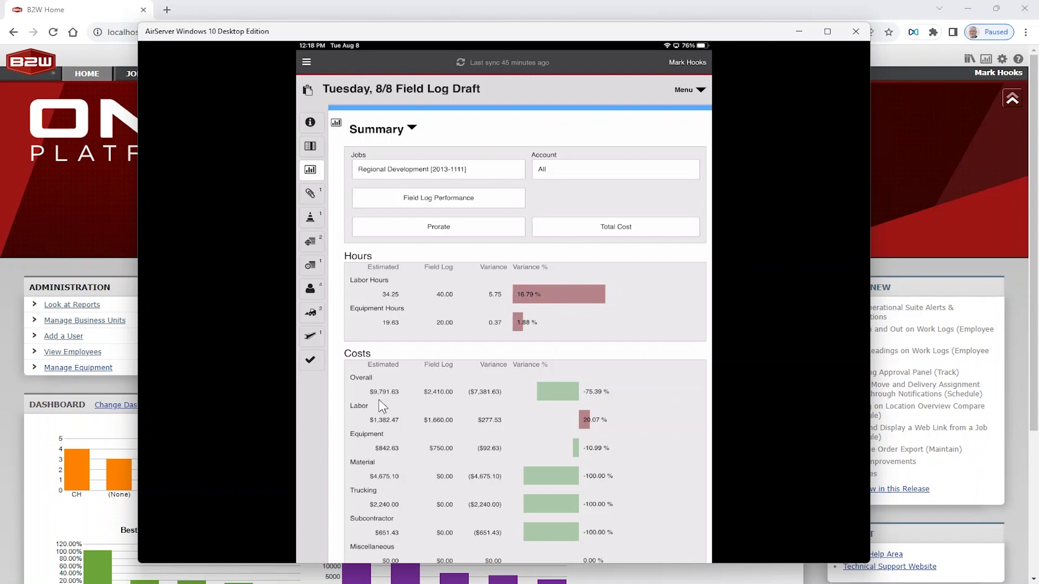
left_click(627, 178)
left_click(688, 223)
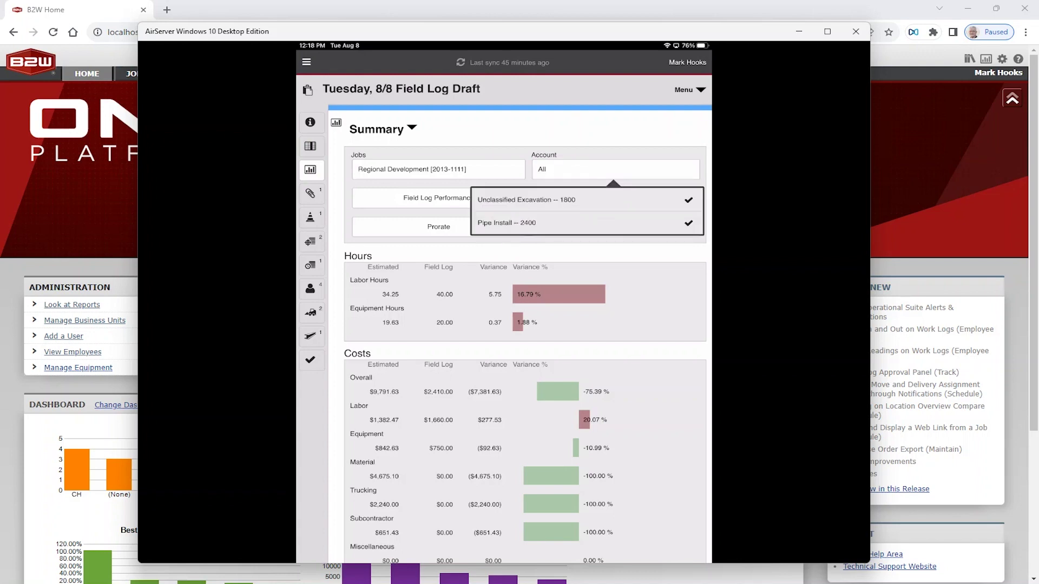
left_click(688, 223)
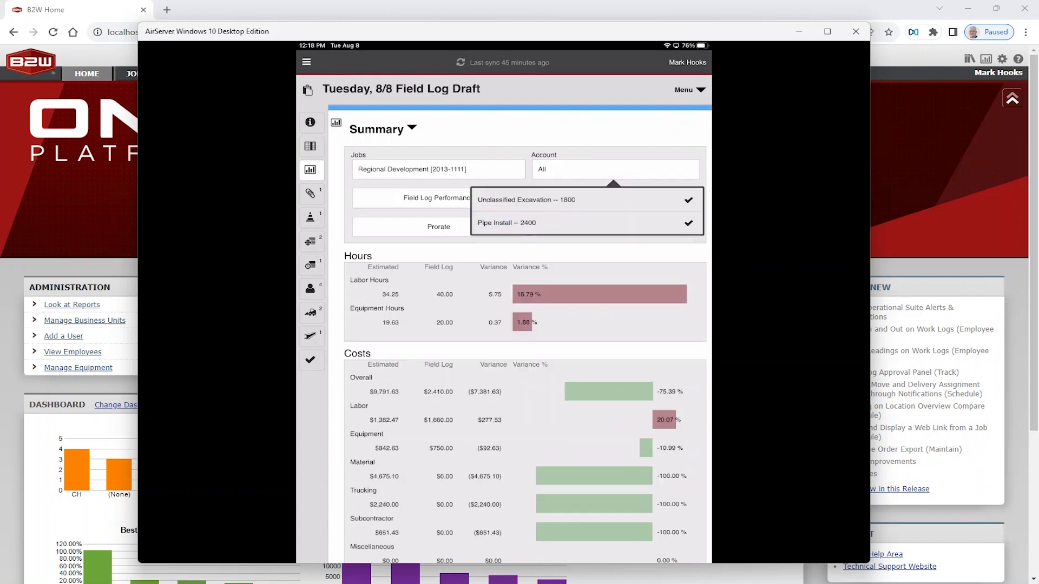
left_click(688, 200)
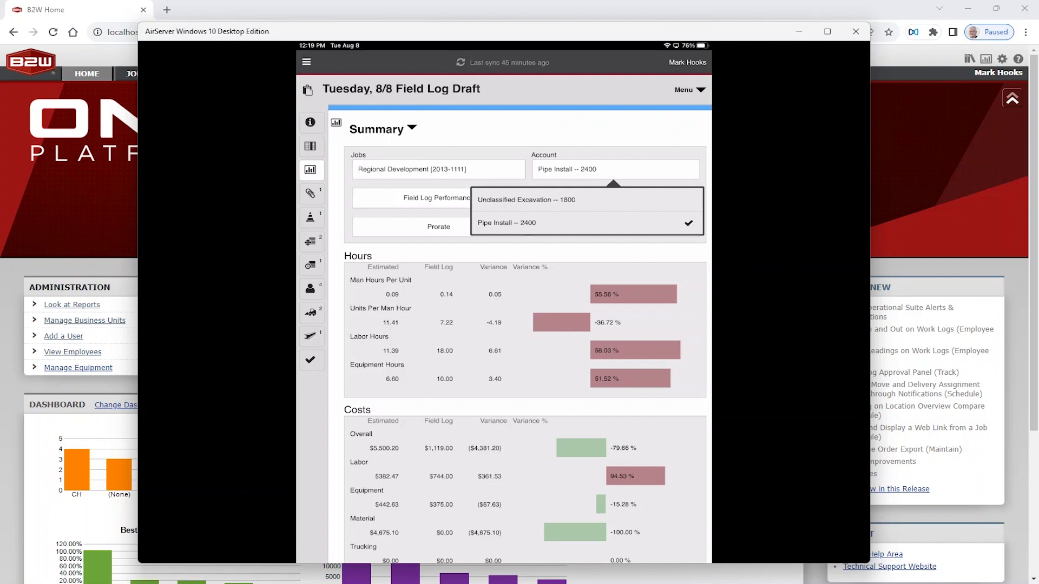
left_click(310, 146)
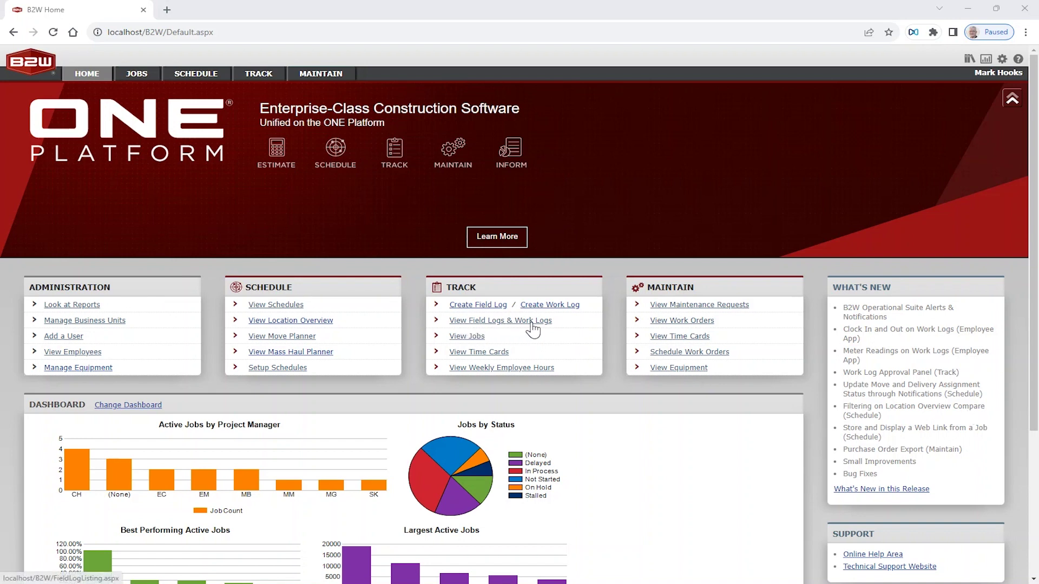
- Switch to the B2W web application, open the field logs and work logs list and check the supervisor of the latest log
left_click(491, 322)
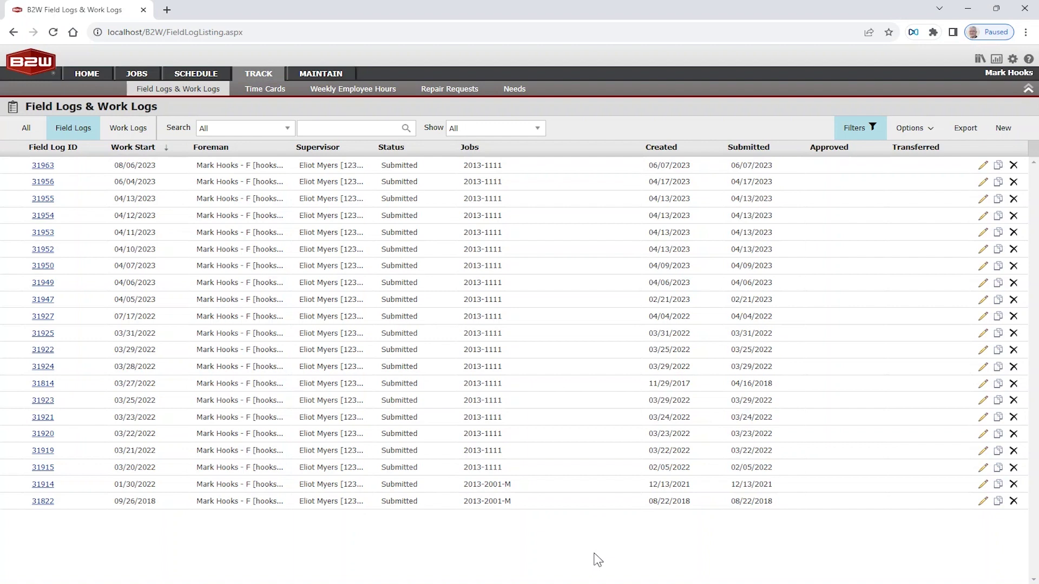
left_click_drag(299, 165, 339, 166)
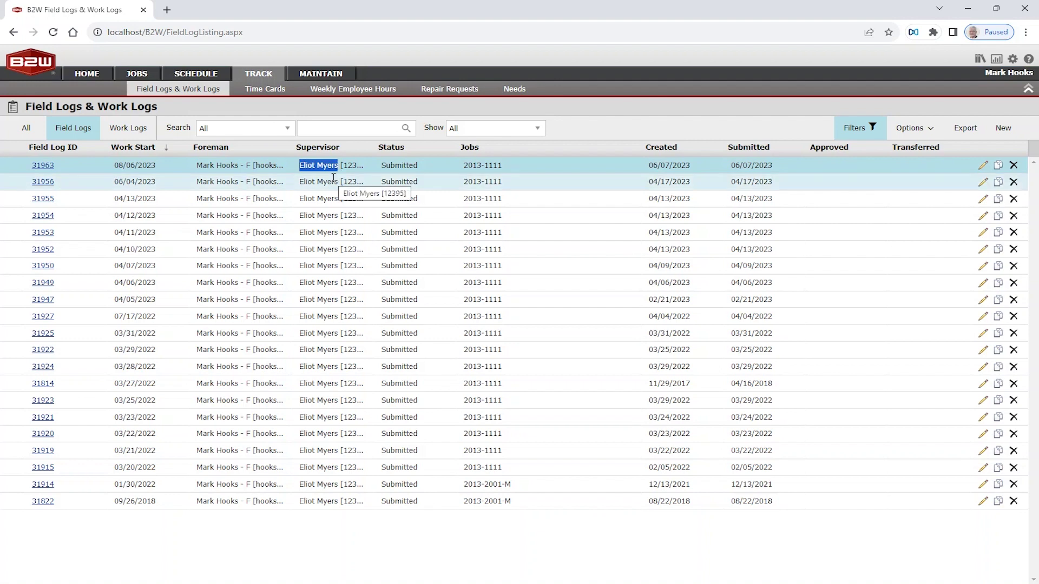
left_click(620, 125)
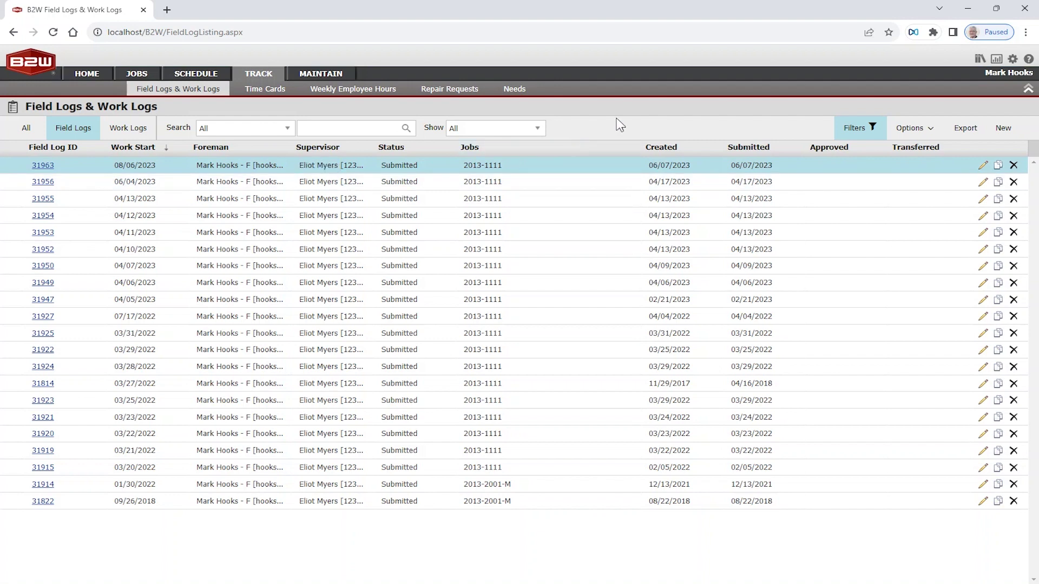
- Review the job, status and supervisor filters on the field log list, including the available status options, without applying changes
left_click(866, 133)
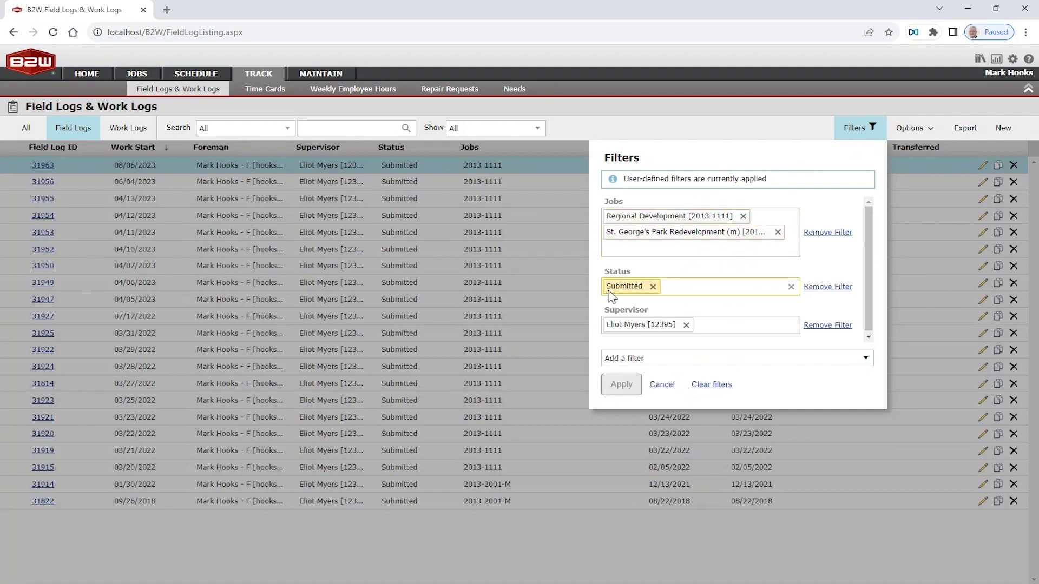
left_click(671, 287)
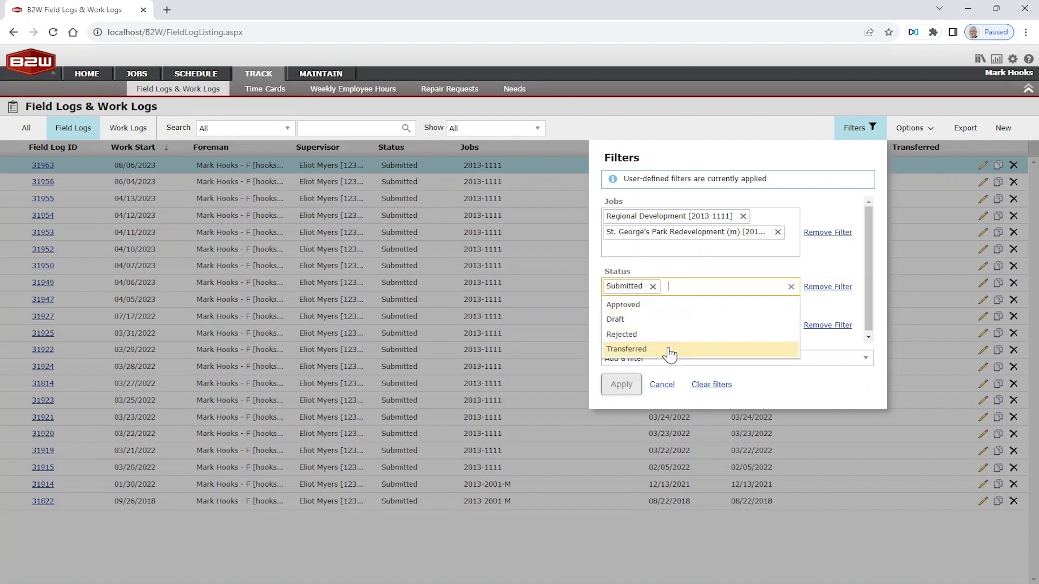
left_click(808, 395)
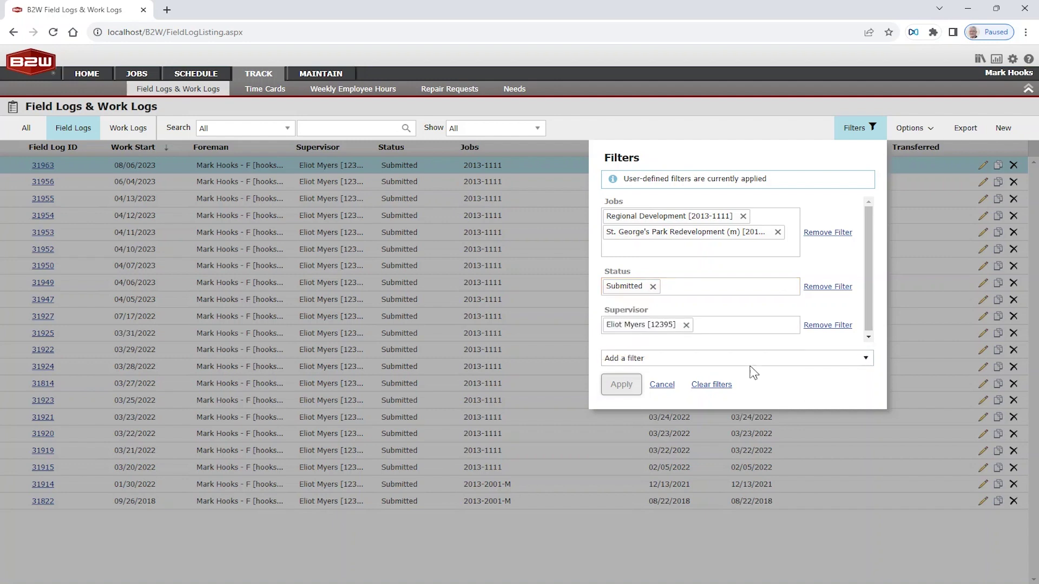
left_click(622, 331)
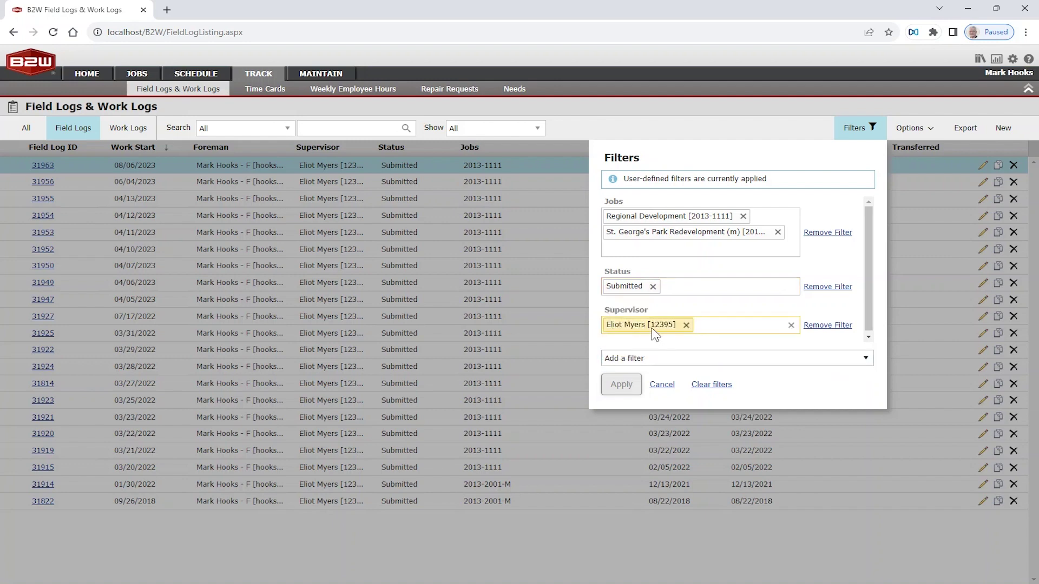
left_click(661, 384)
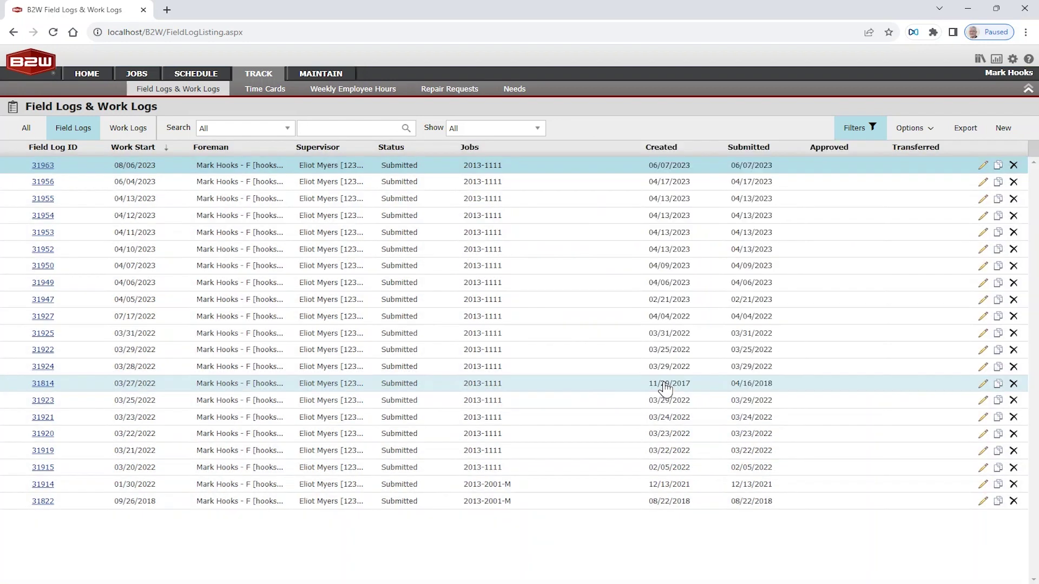
- Open field logs 31963 and 31956 in separate browser tabs and bring log 31963 into view
middle_click(43, 166)
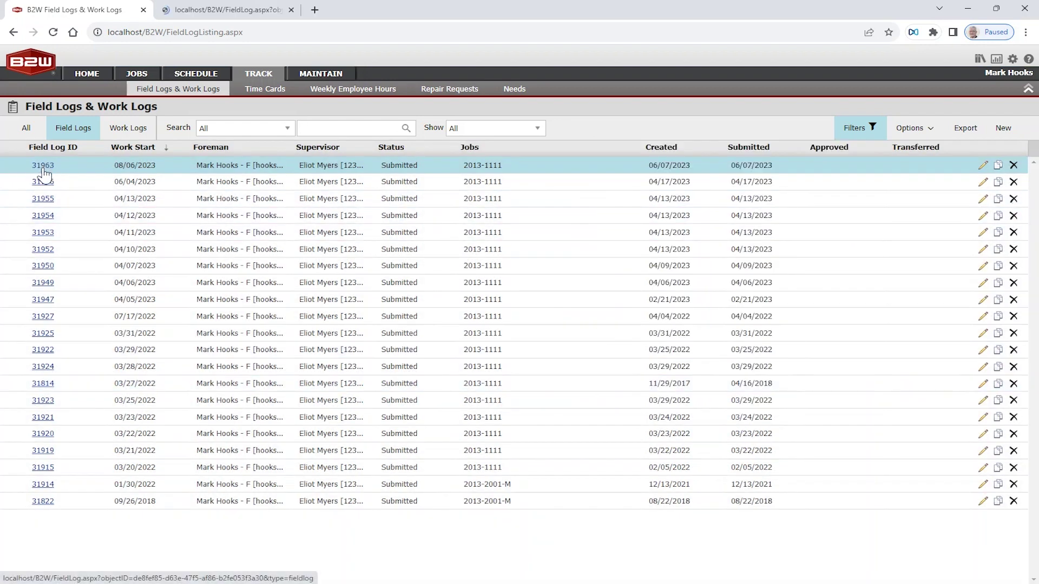
middle_click(43, 183)
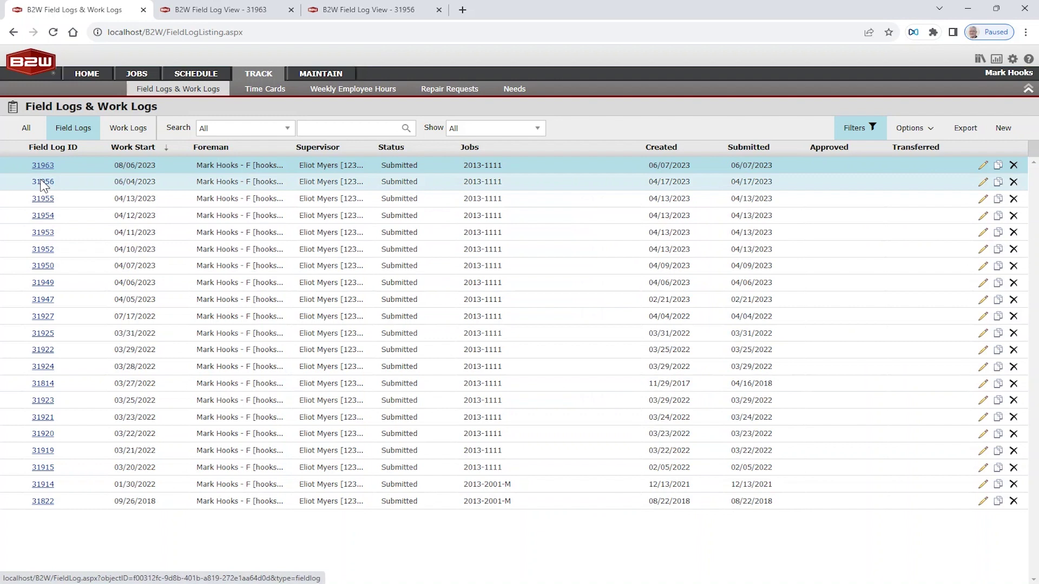
left_click(209, 13)
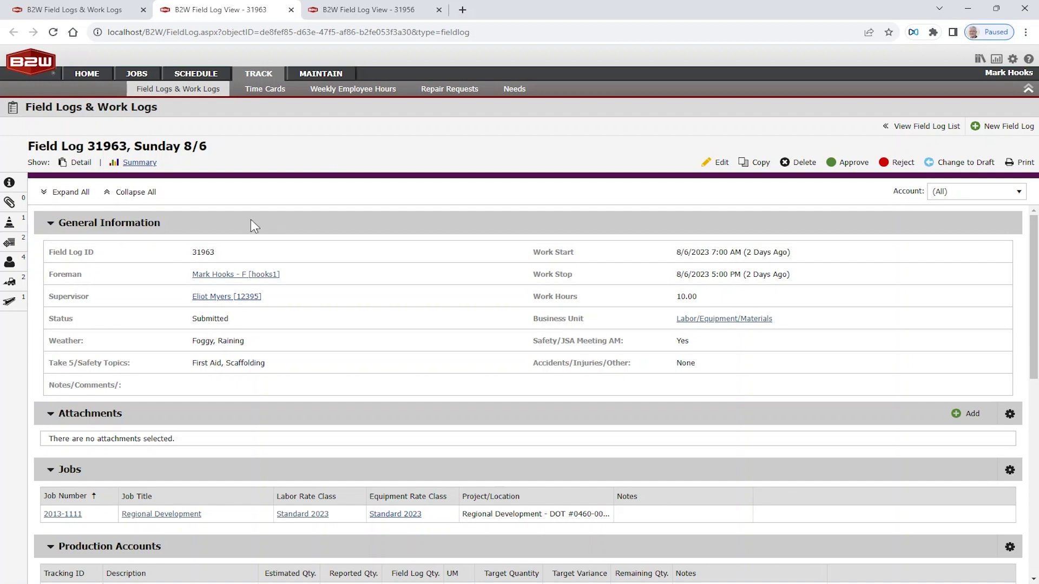
- Examine field log 31963's weather and safety entries, production account quantities and variances, employee and equipment hours, and materials
double_click(56, 341)
left_click_drag(556, 341, 598, 342)
scroll(261, 395, "down", 4)
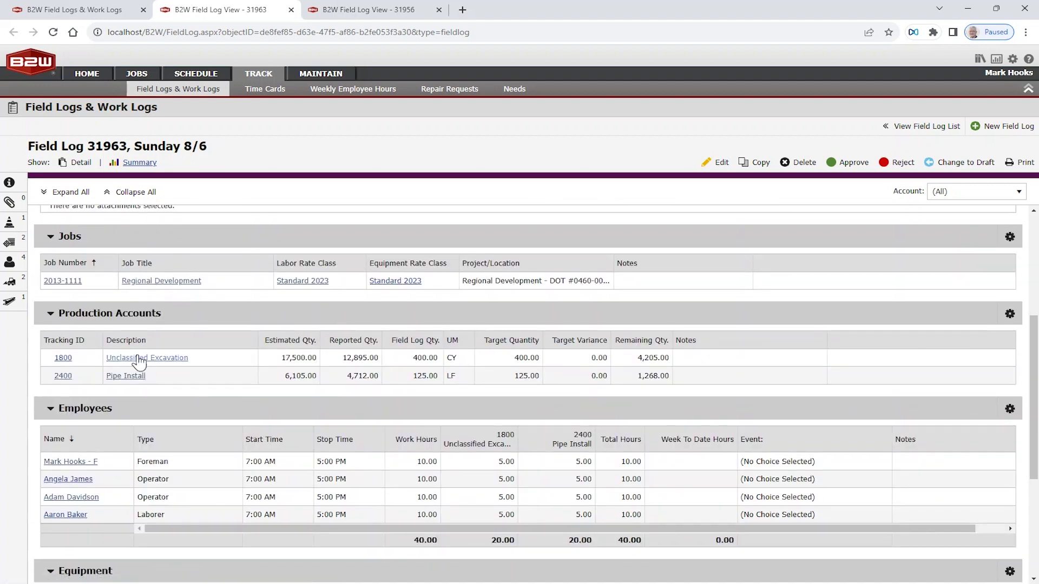
left_click_drag(419, 358, 437, 358)
left_click(517, 359)
left_click_drag(516, 359, 606, 356)
scroll(597, 374, "down", 2)
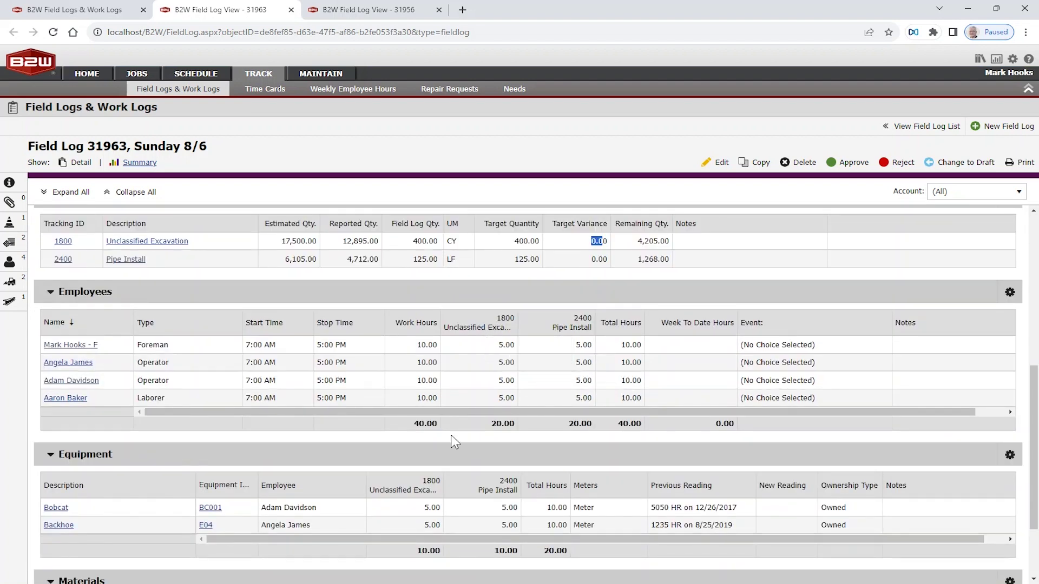
scroll(488, 460, "down", 2)
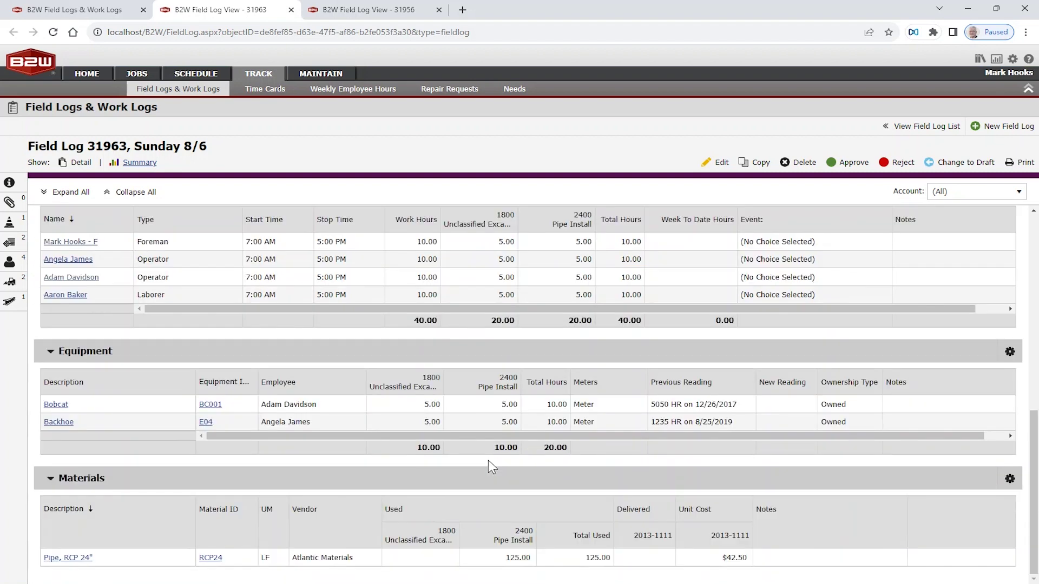
scroll(488, 460, "up", 9)
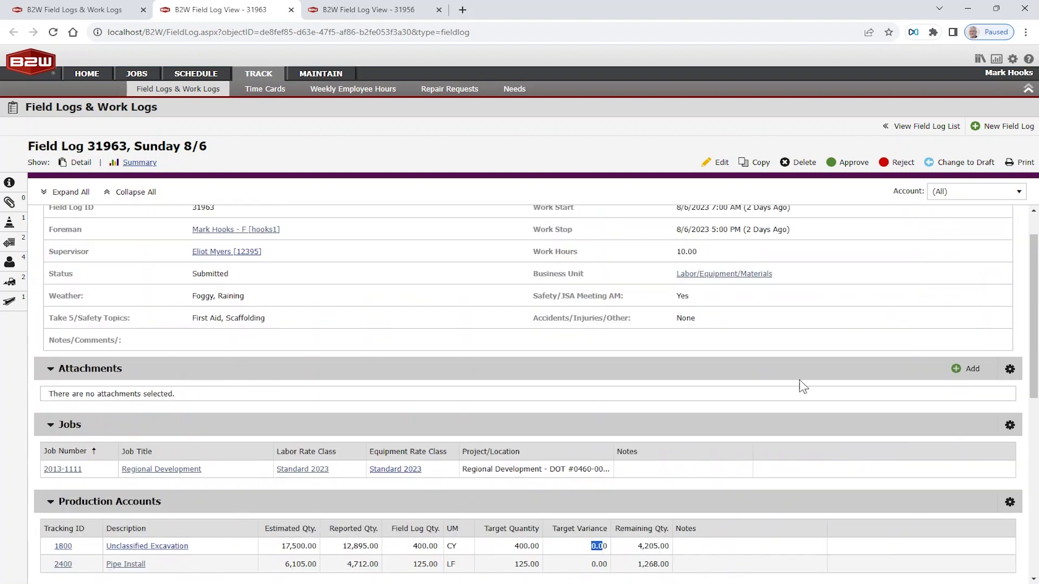
left_click_drag(1035, 274, 1036, 251)
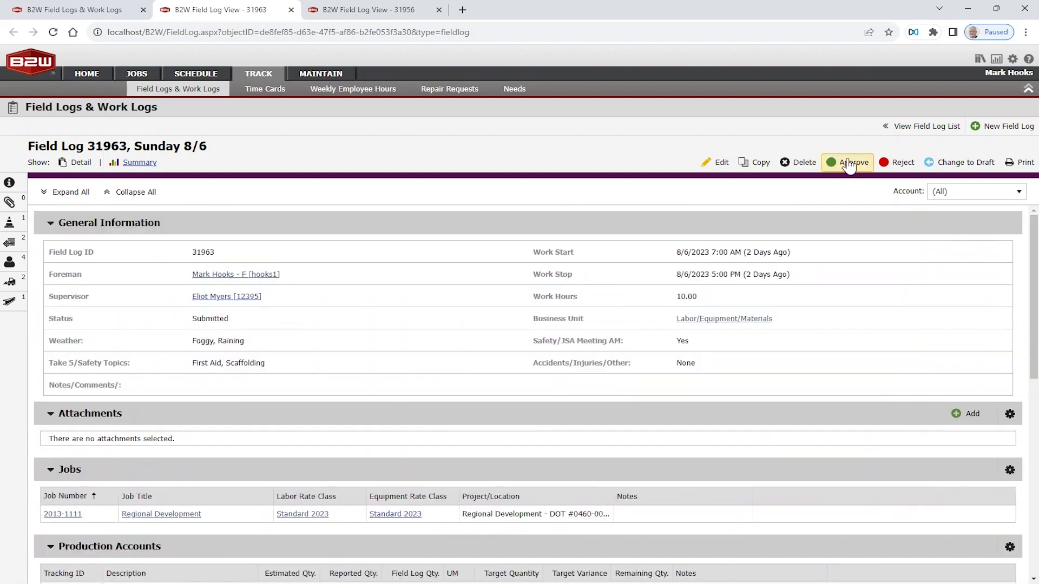
left_click(900, 162)
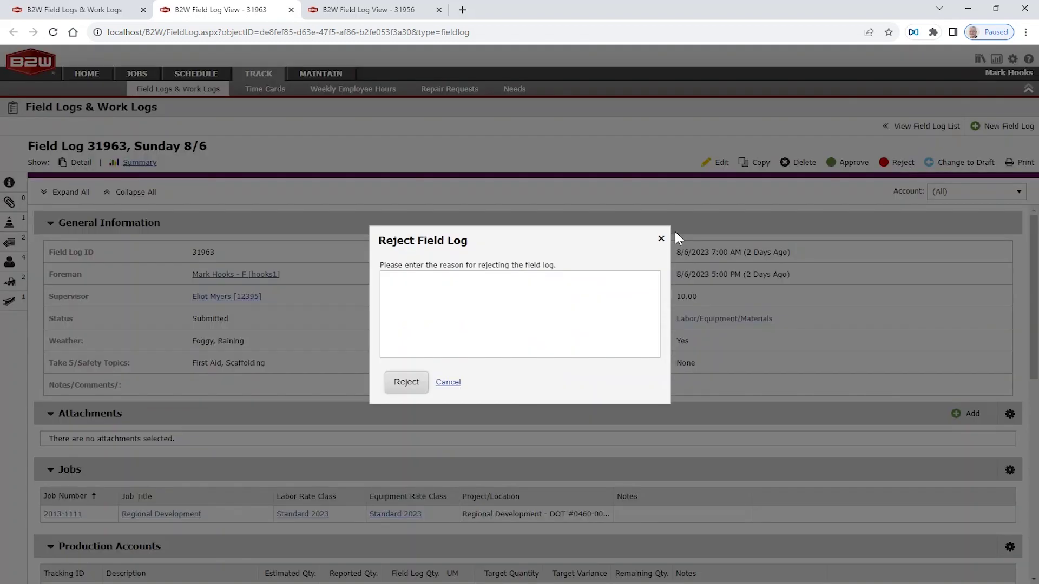
left_click(420, 319)
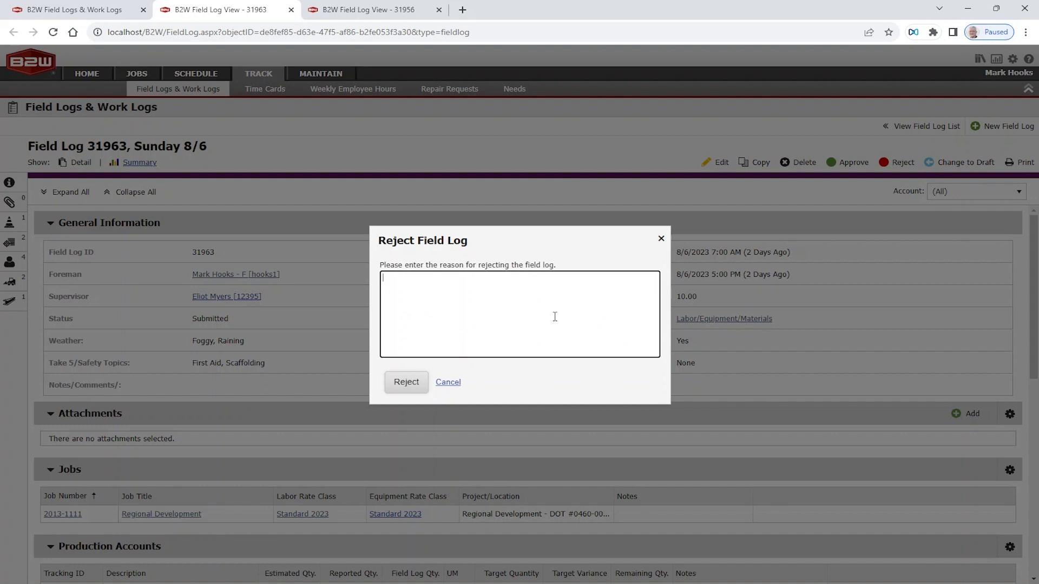
left_click(448, 383)
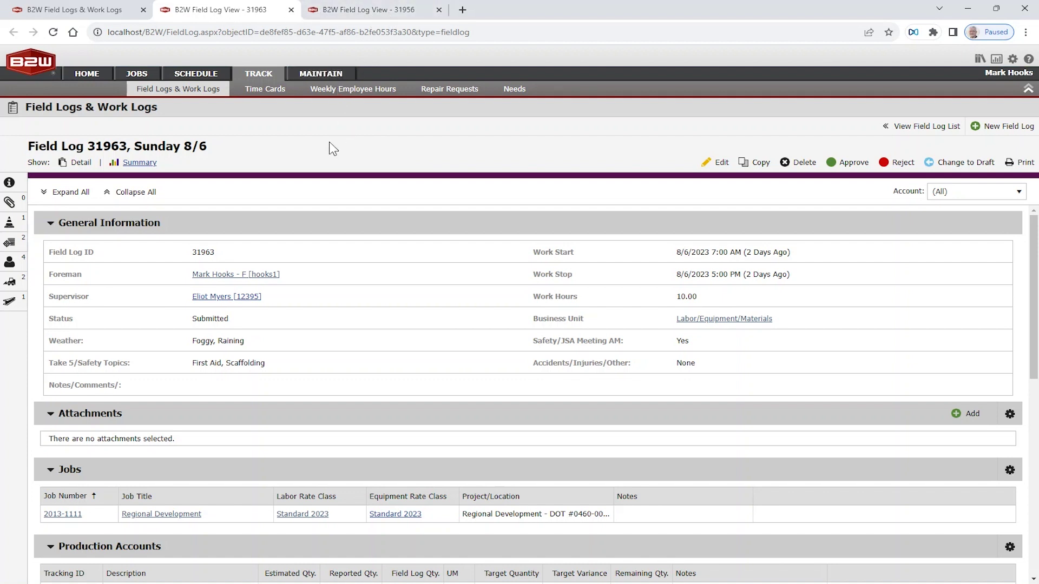
- Open the weekly employee hours overview
left_click(346, 89)
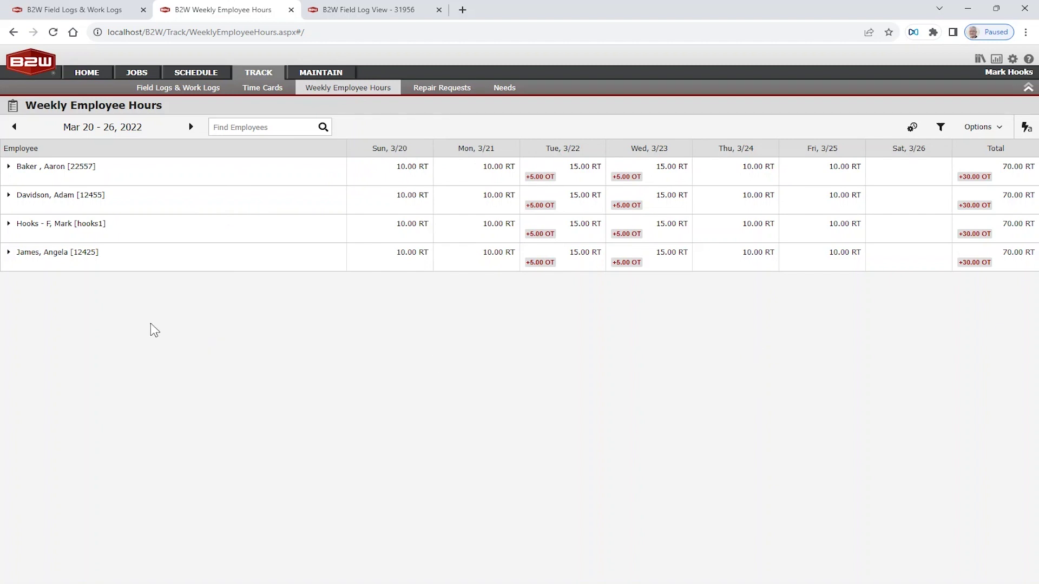
- Expand the foreman's weekly hours and review the RT, OT and DT entries for Highway Paving on Tue, 3/22 without changing them
left_click(8, 223)
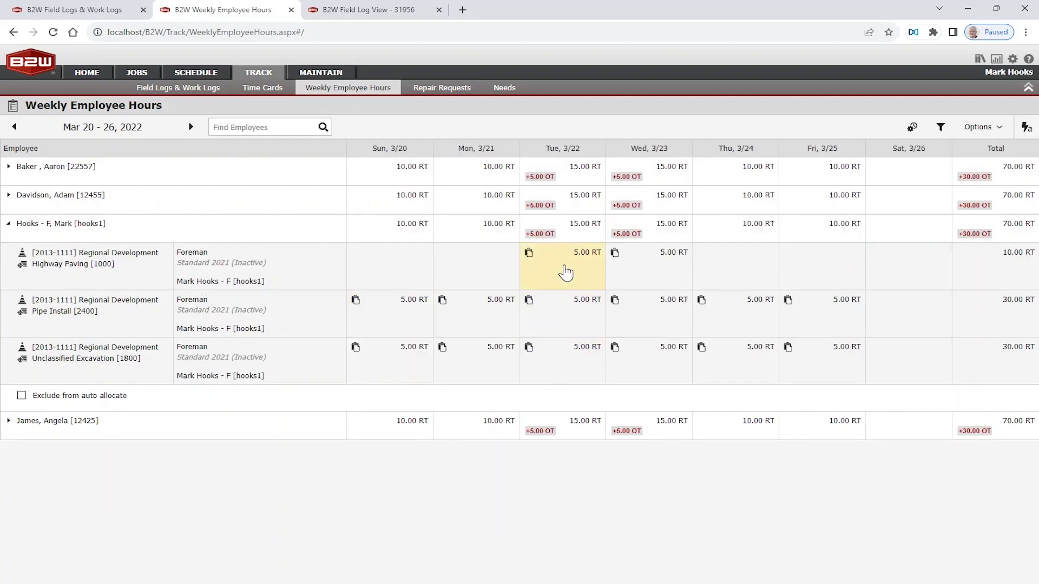
left_click(581, 263)
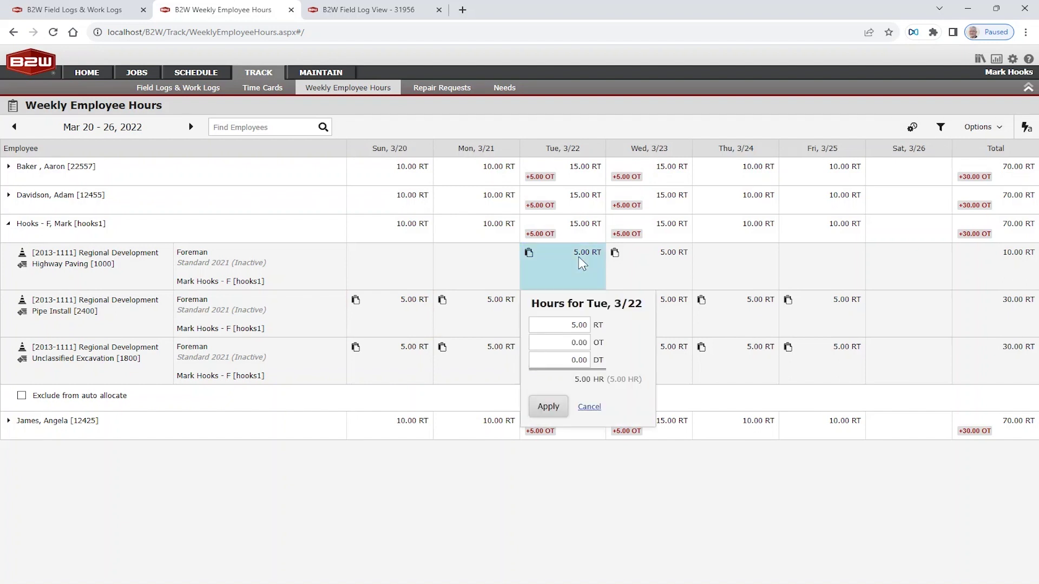
left_click(578, 343)
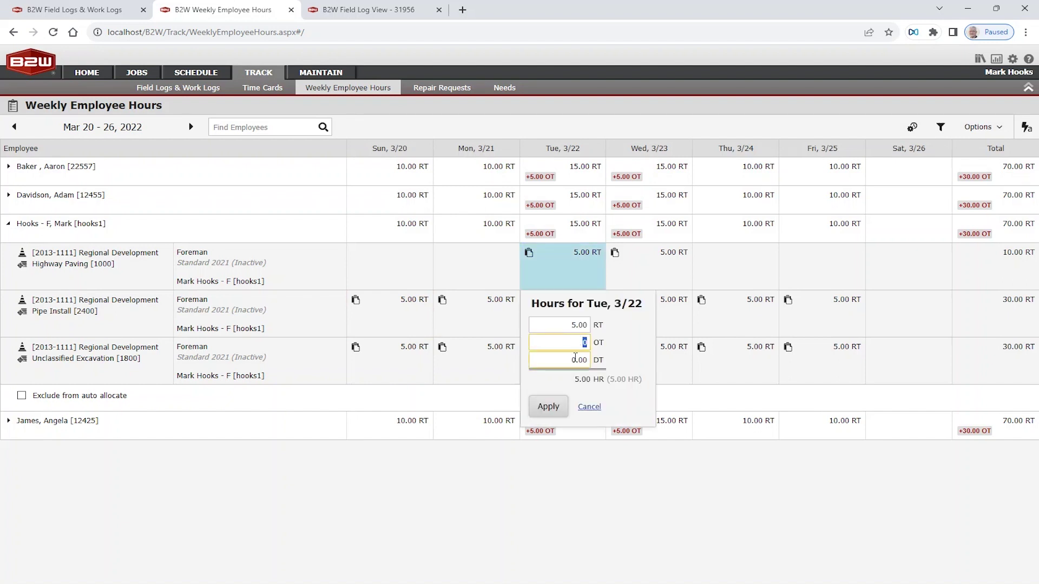
left_click(576, 359)
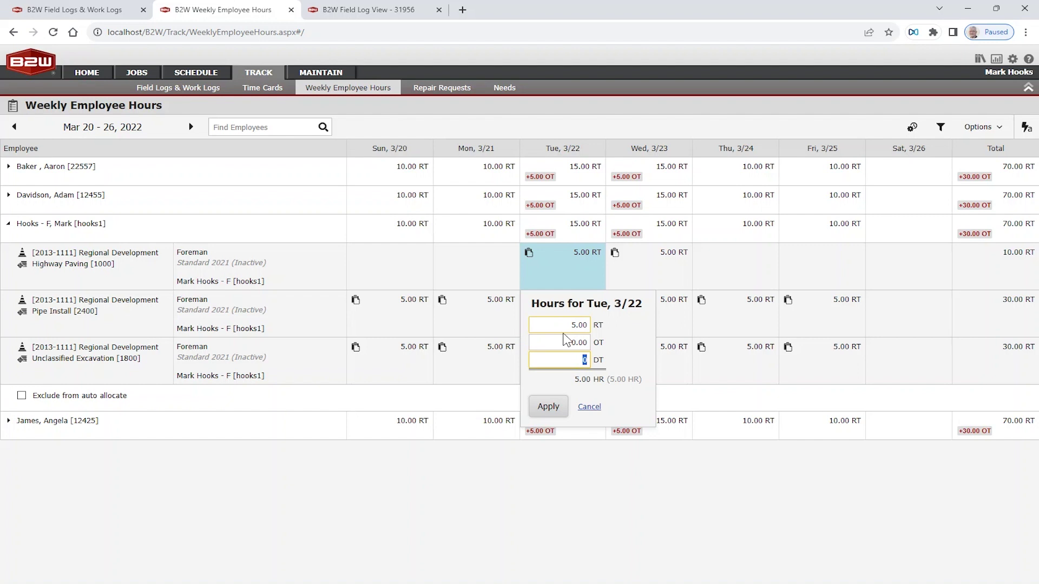
left_click(587, 407)
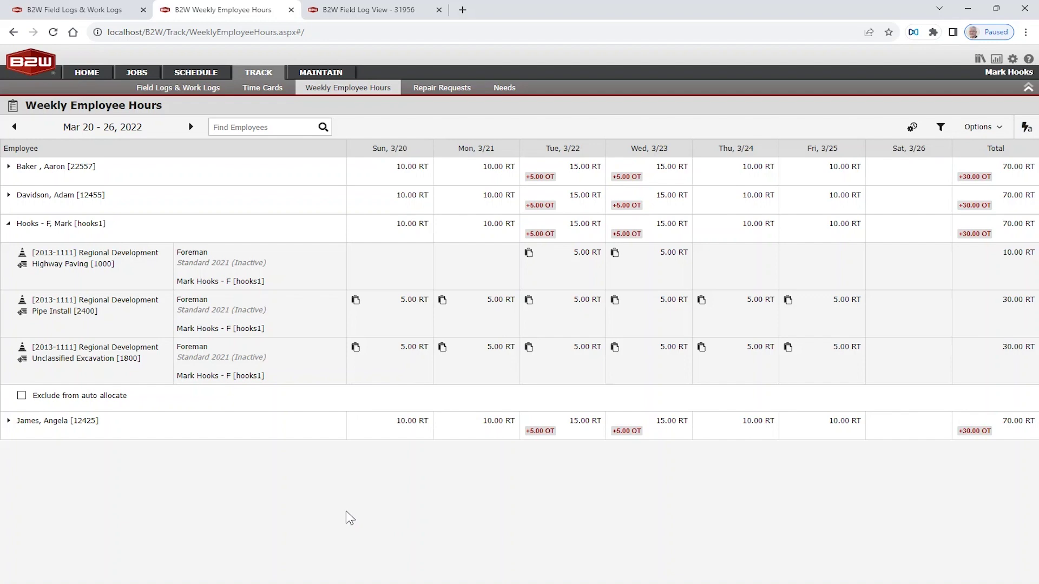
- List the submitted work logs and preview work log 1021 with its additional start, stop and location details
left_click(168, 91)
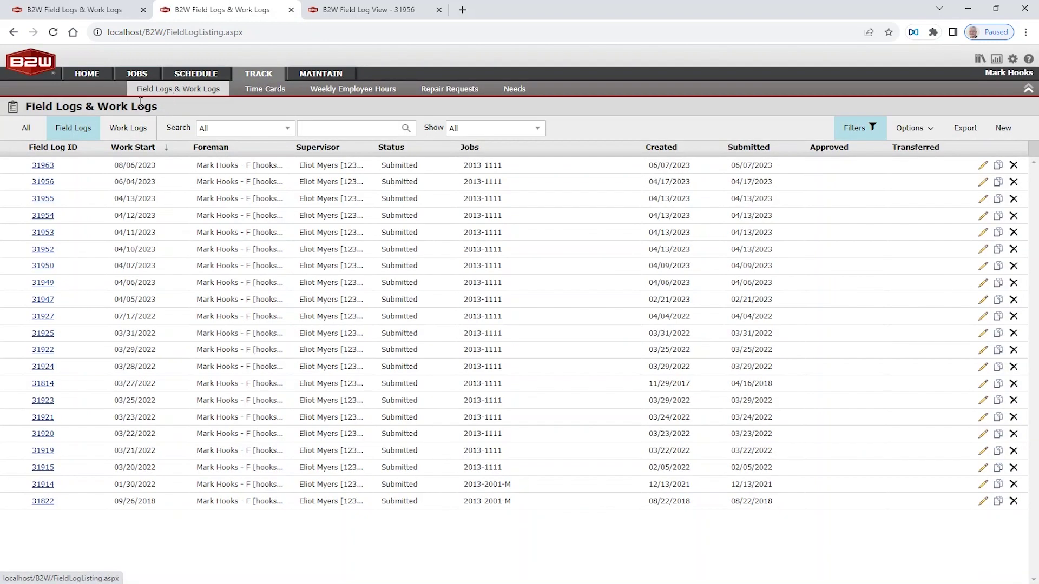
left_click(128, 133)
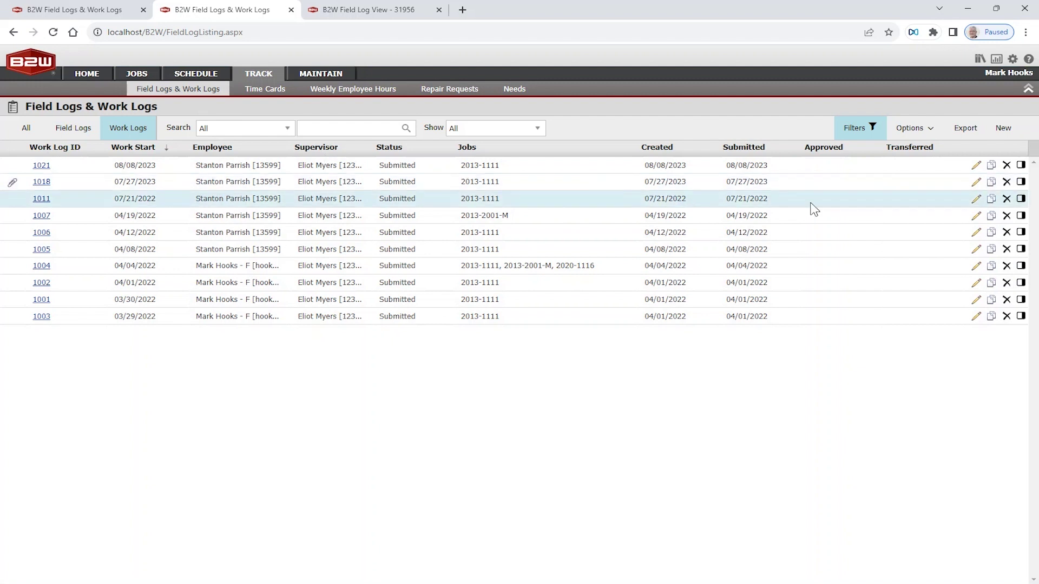
left_click(1019, 166)
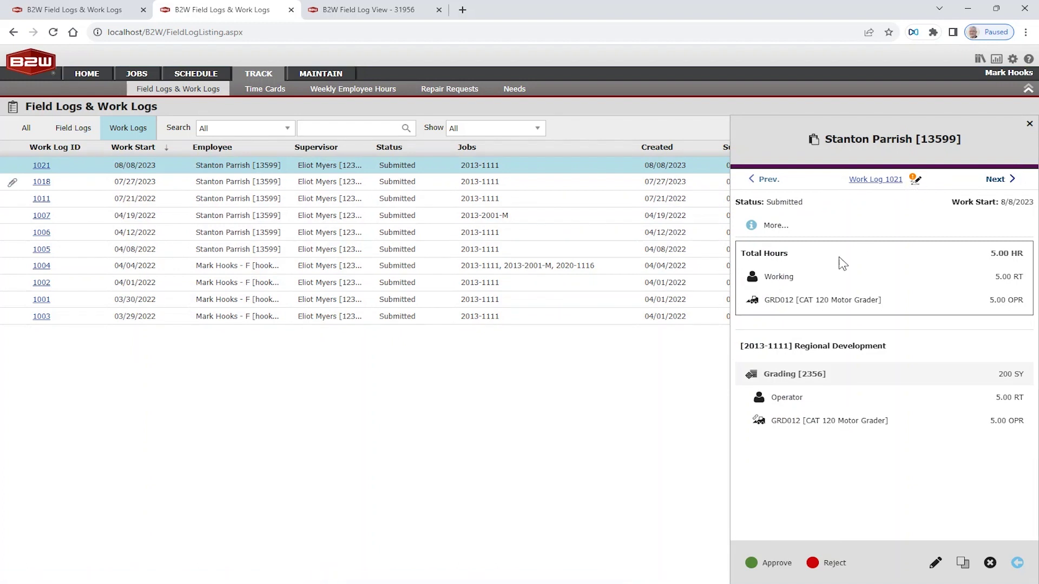
left_click(776, 225)
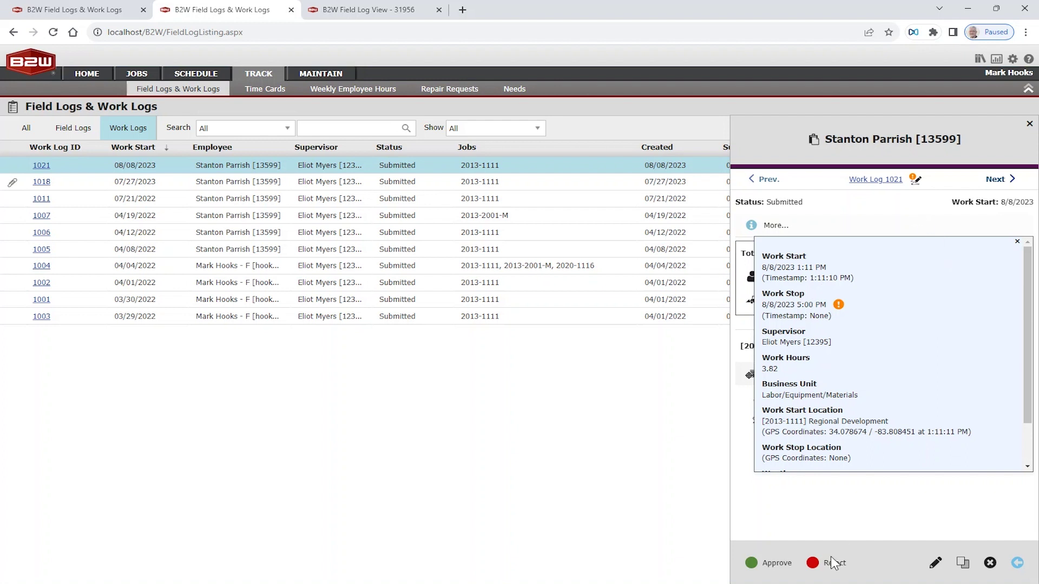
- Open work log 1021 for editing, examine its time stamps, location, signature, production account and activity entries, and leave without saving
left_click(936, 565)
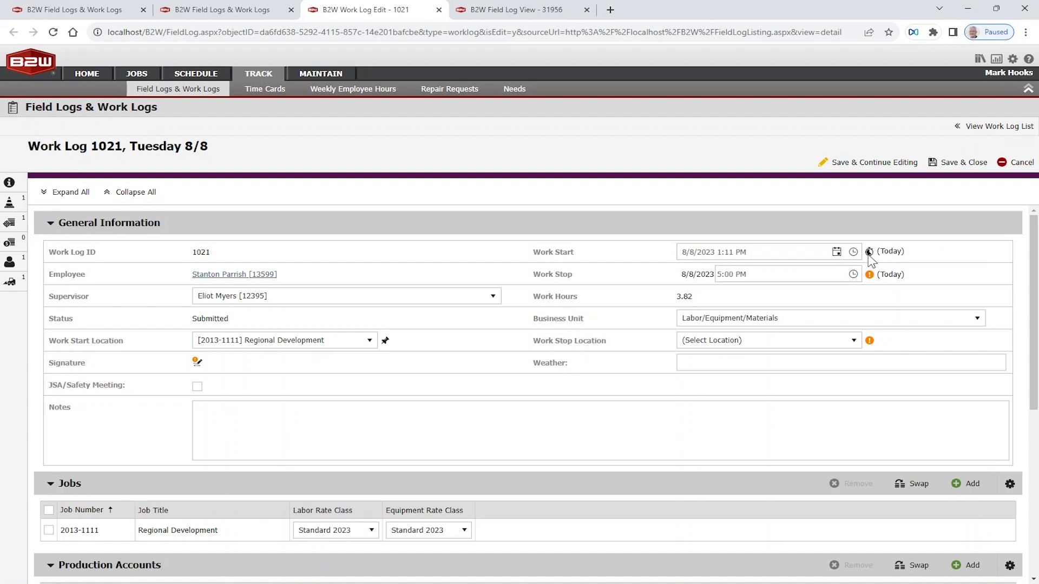
mouse_move(871, 258)
mouse_move(869, 276)
mouse_move(387, 346)
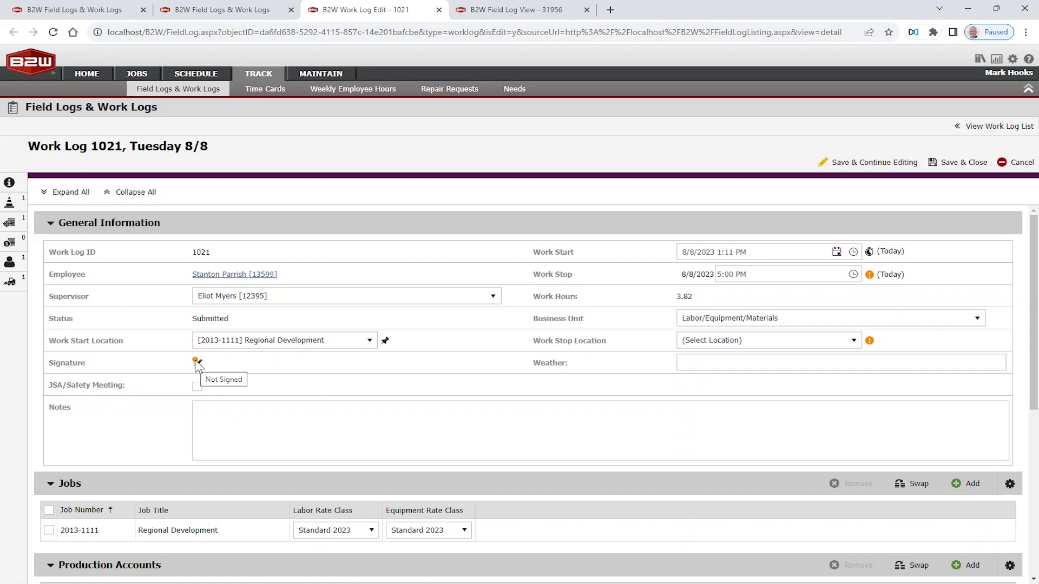
scroll(597, 460, "down", 4)
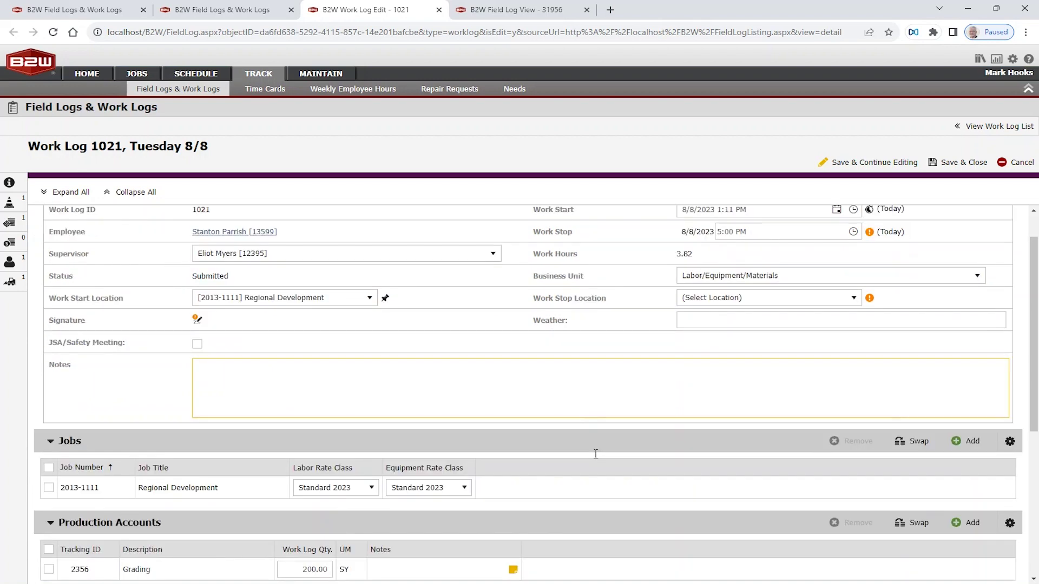
scroll(597, 460, "down", 2)
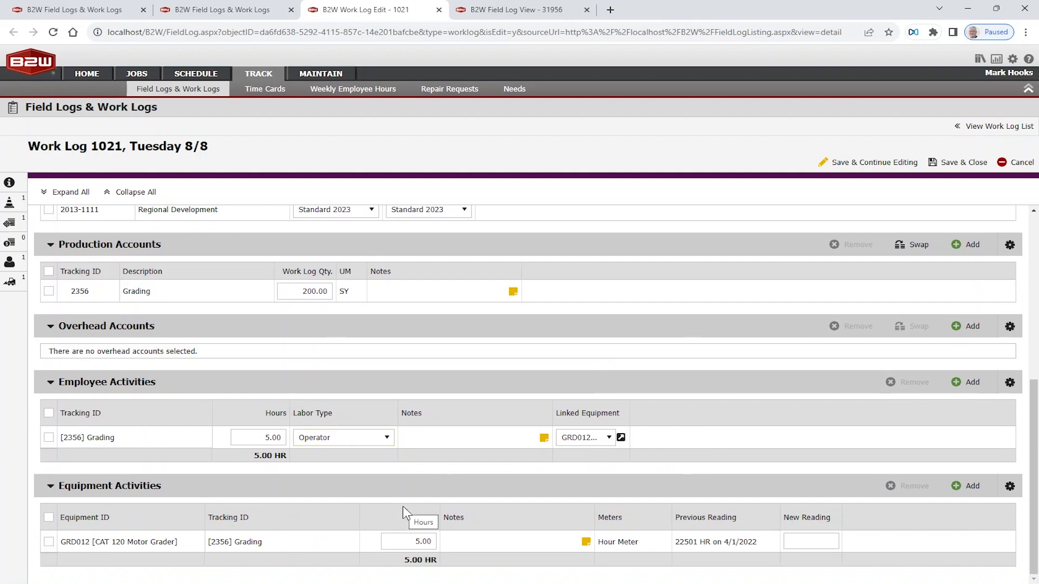
scroll(453, 466, "up", 6)
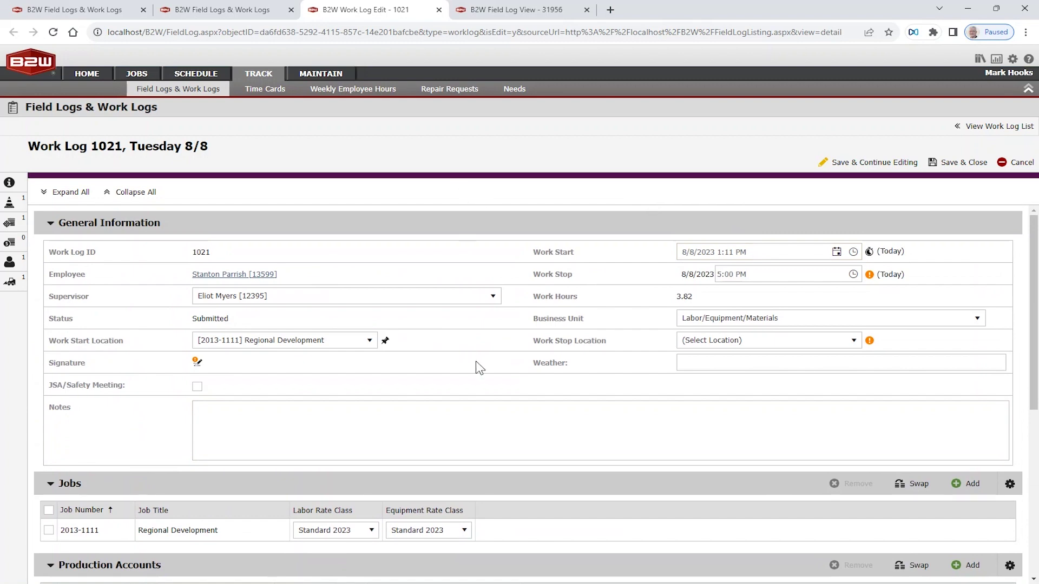
left_click(1019, 163)
left_click(404, 337)
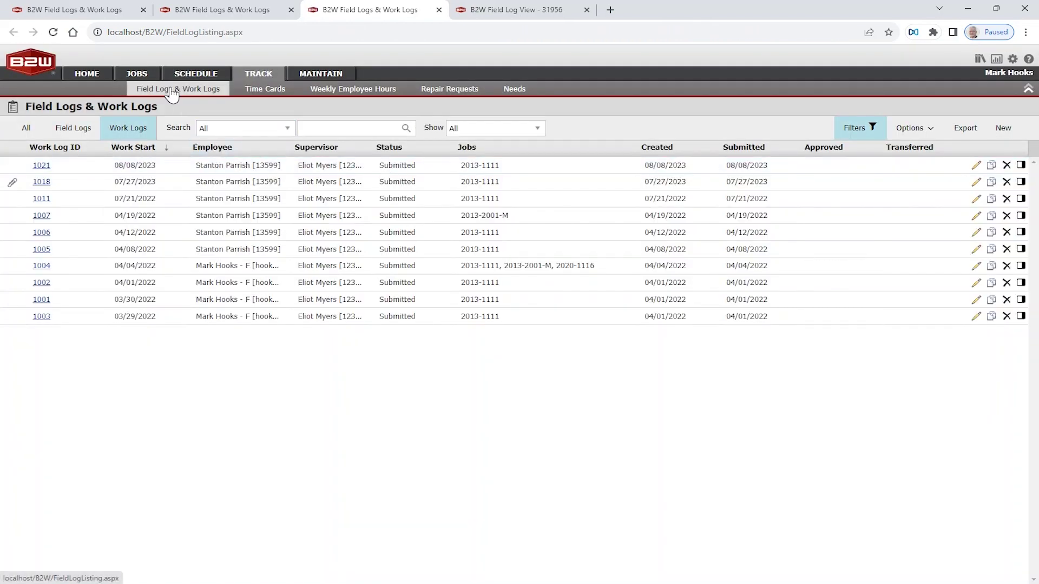
- Start a log export and select all items from the combined list of field logs and work logs
left_click(969, 134)
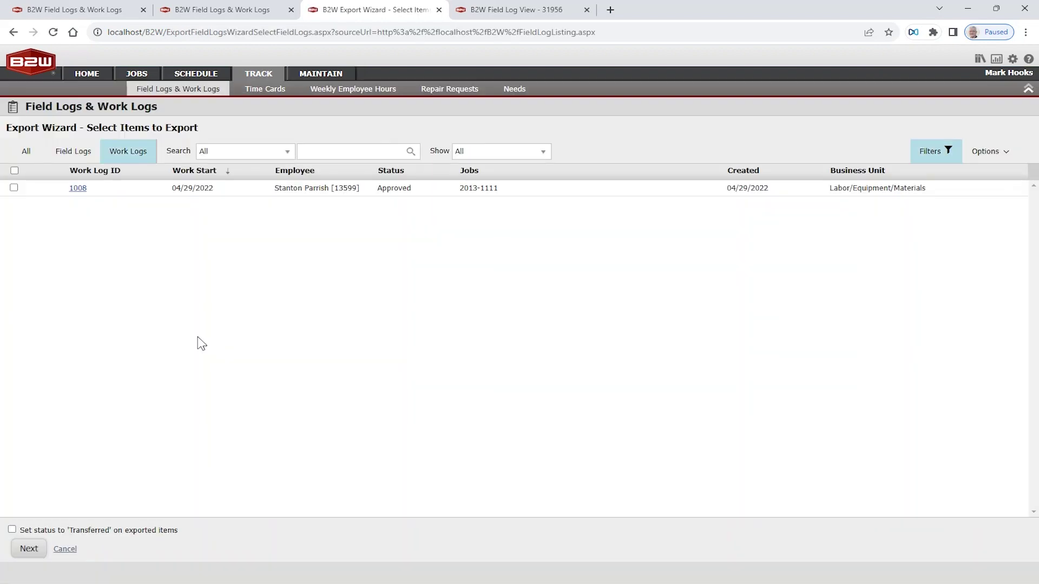
left_click(73, 151)
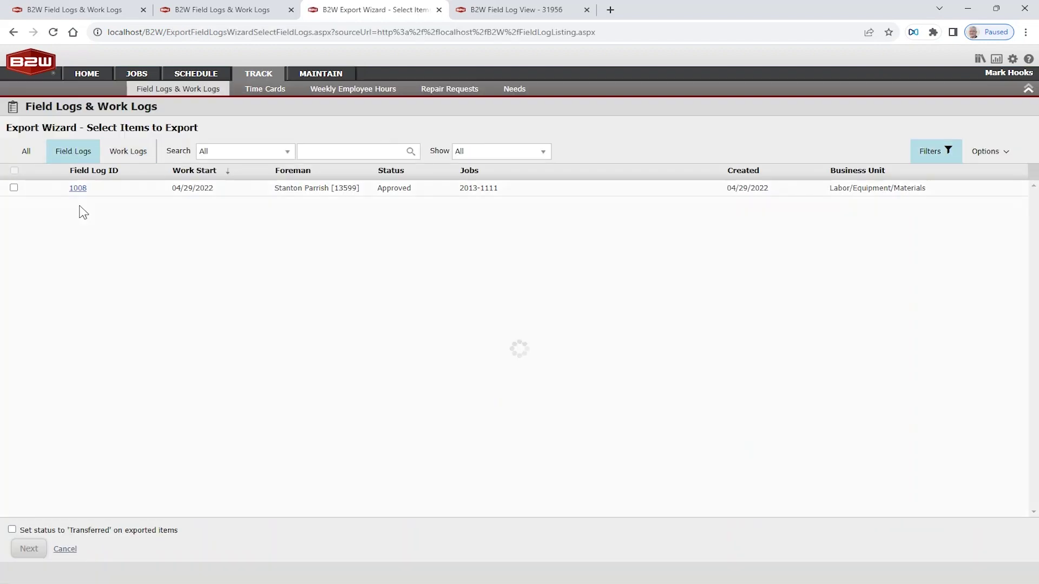
left_click(27, 154)
left_click(14, 171)
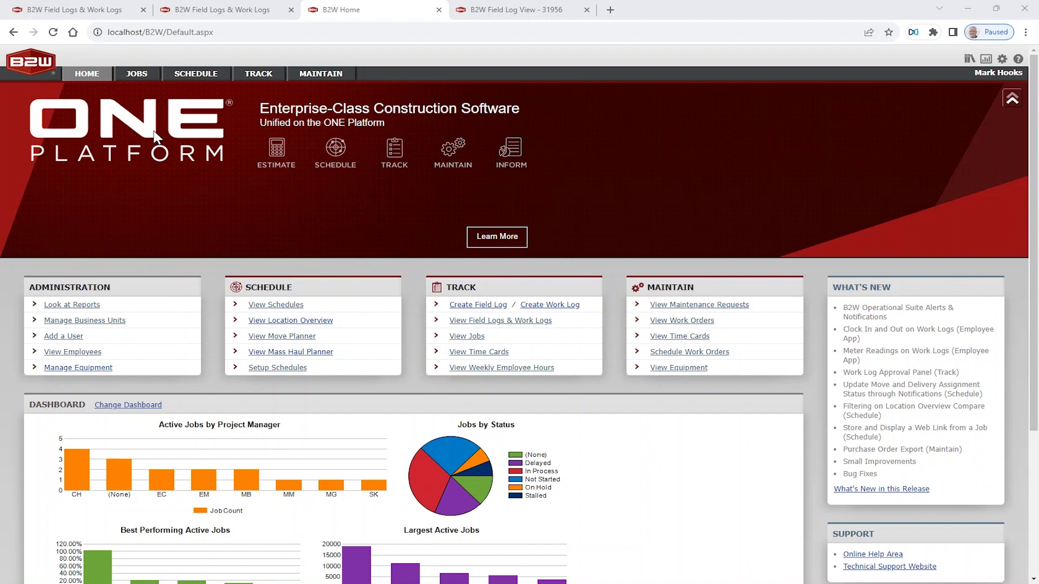
- Open job 2013-1111 Regional Development and show the tracking accounts that are 16-25% behind from its job dashboard
left_click(135, 76)
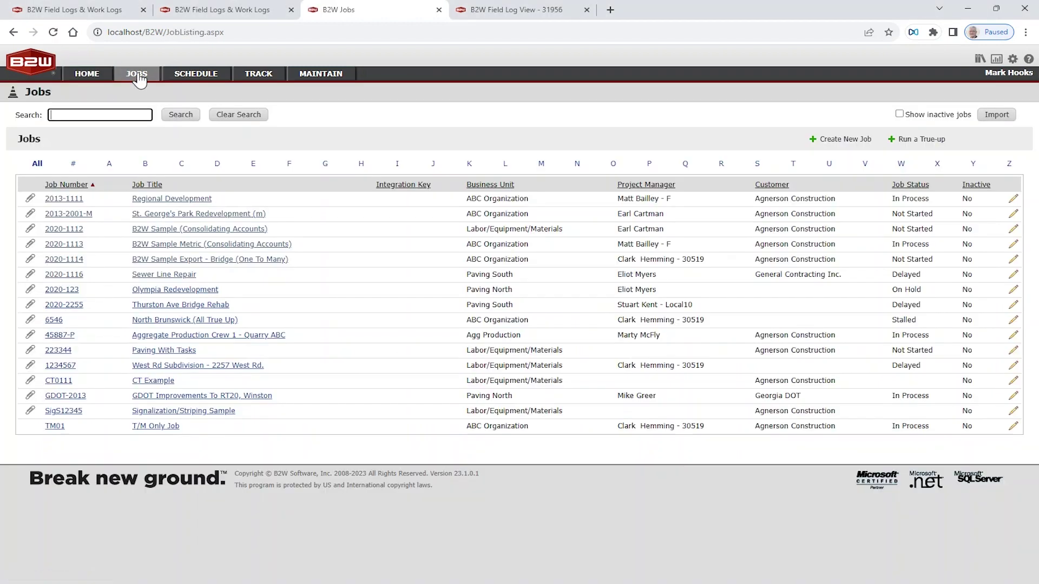
left_click(159, 199)
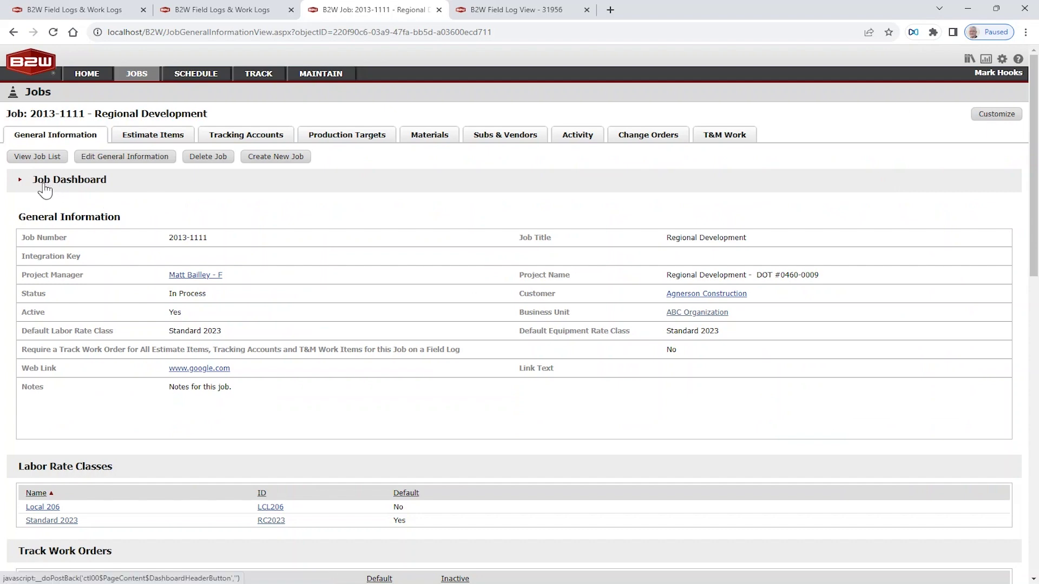
left_click(80, 188)
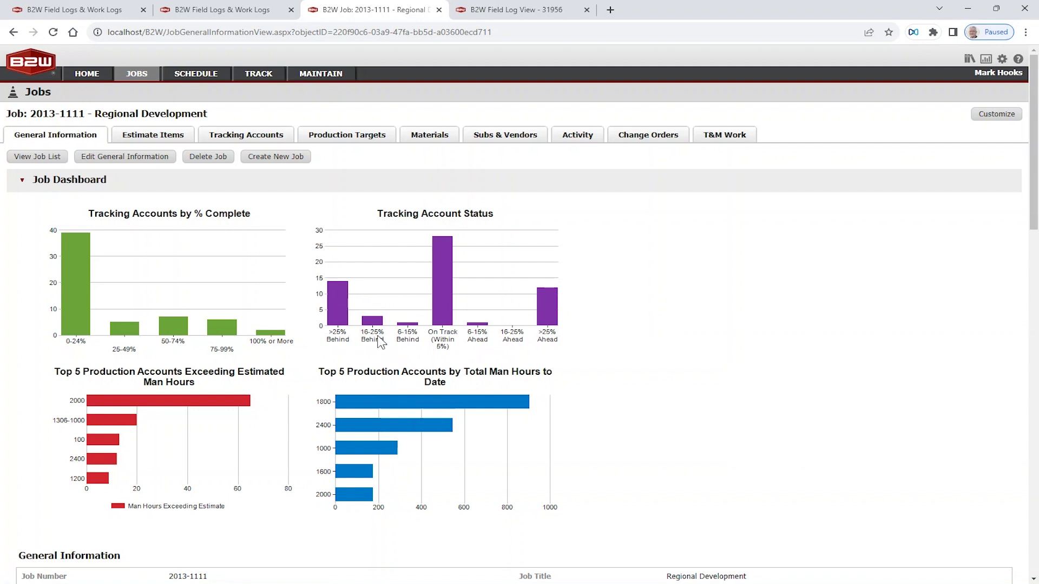
left_click(373, 327)
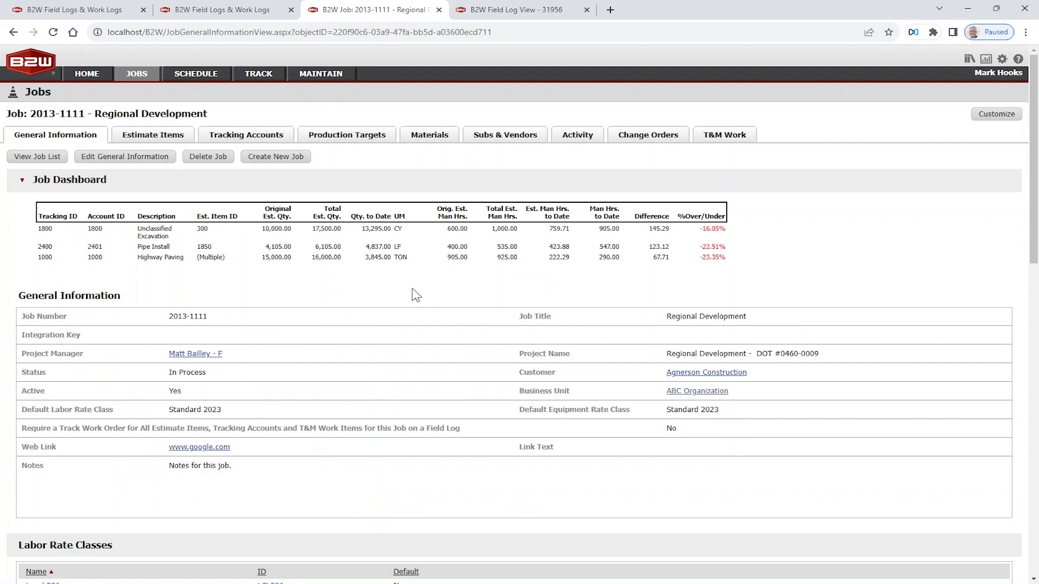
- Examine Pipe Install's quantity to date, estimated and actual man hours to date, and their difference
left_click_drag(366, 246, 391, 247)
left_click_drag(549, 246, 571, 248)
left_click_drag(599, 246, 620, 247)
left_click_drag(650, 246, 667, 248)
left_click(375, 287)
- Open the Pipe Install tracking account and compare its total estimated and total reported quantities and unit costs
left_click(44, 248)
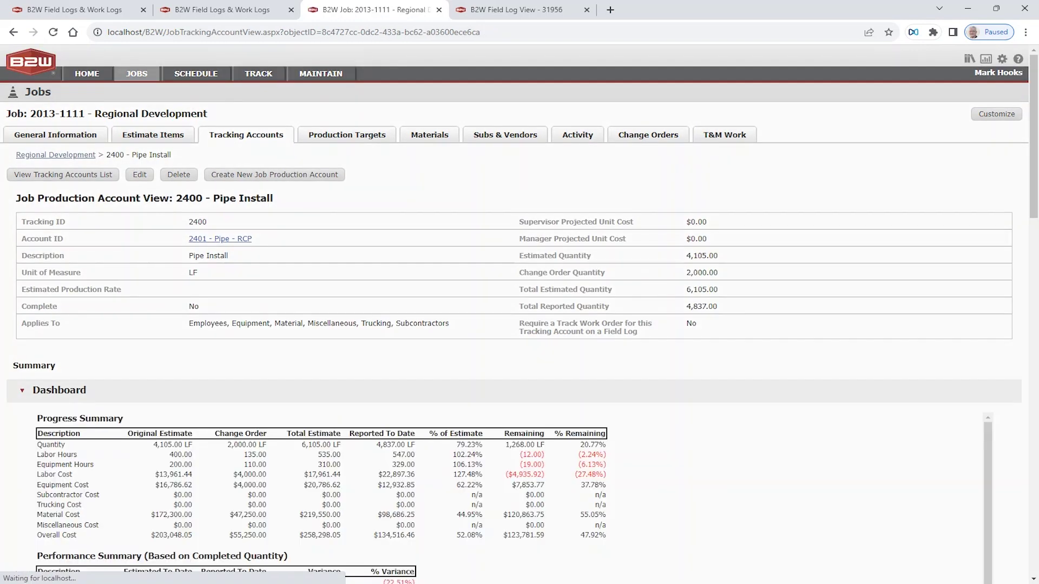
left_click_drag(1034, 70, 1034, 138)
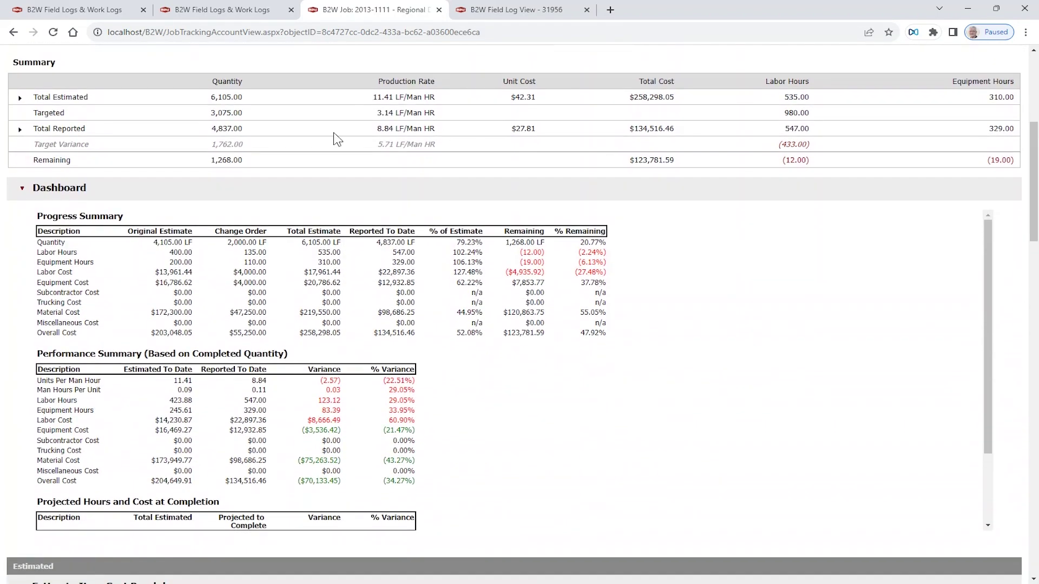
left_click_drag(215, 96, 235, 94)
left_click_drag(515, 97, 533, 96)
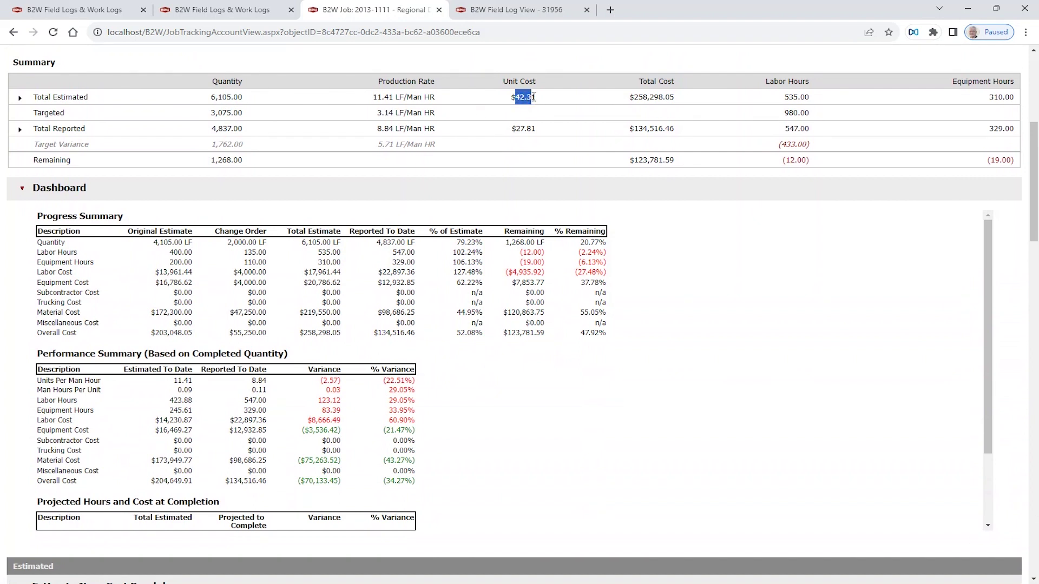
left_click(568, 104)
left_click_drag(217, 128, 238, 129)
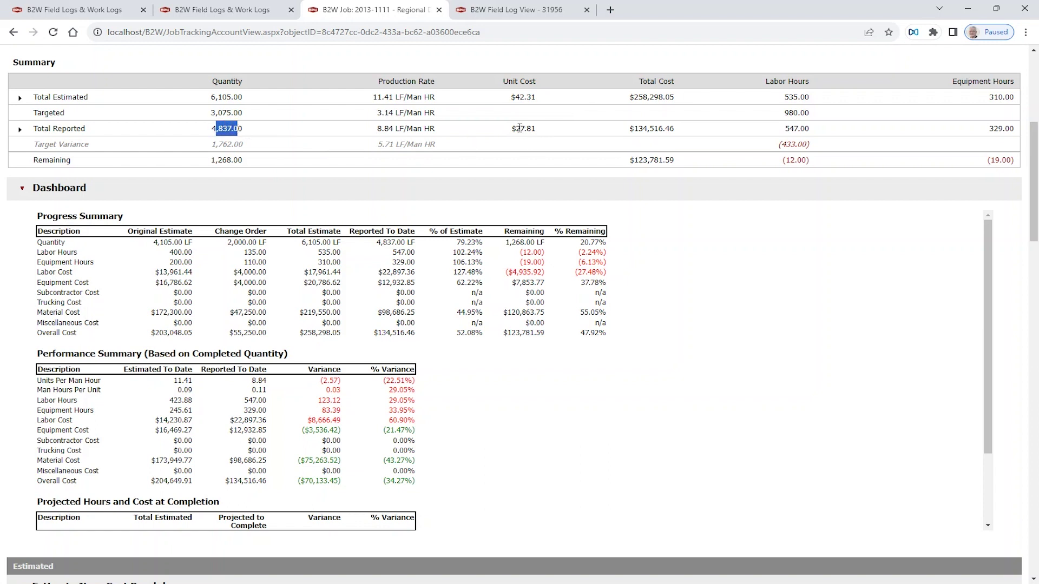
left_click_drag(515, 128, 536, 129)
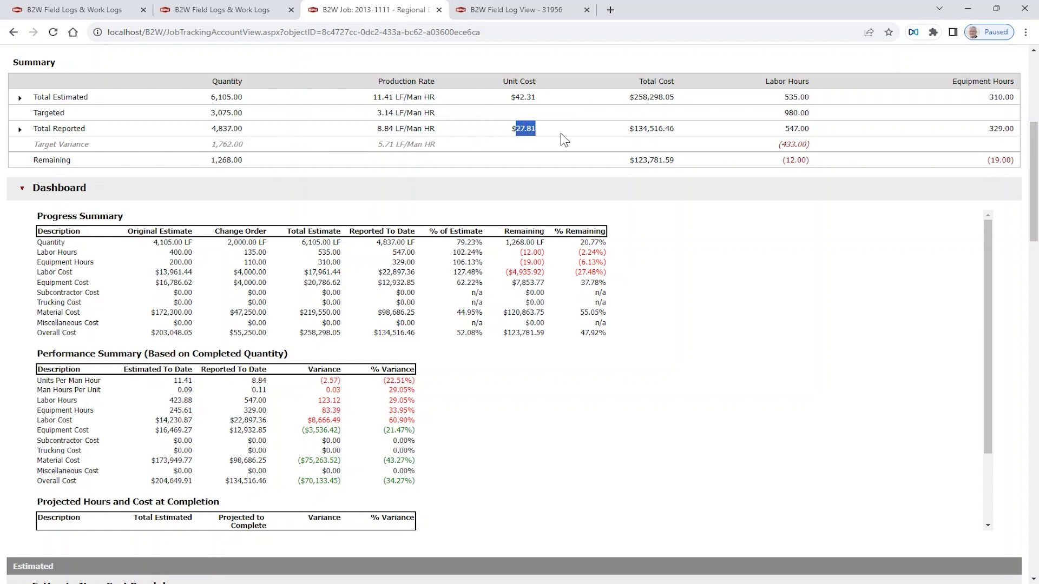
left_click(577, 140)
- Examine the account's progress summary, performance summary and projected hours and cost at completion, including the overall cost variance
left_click_drag(47, 216, 101, 216)
left_click_drag(43, 242, 74, 262)
left_click_drag(42, 355, 159, 370)
left_click(203, 370)
left_click_drag(203, 369, 235, 370)
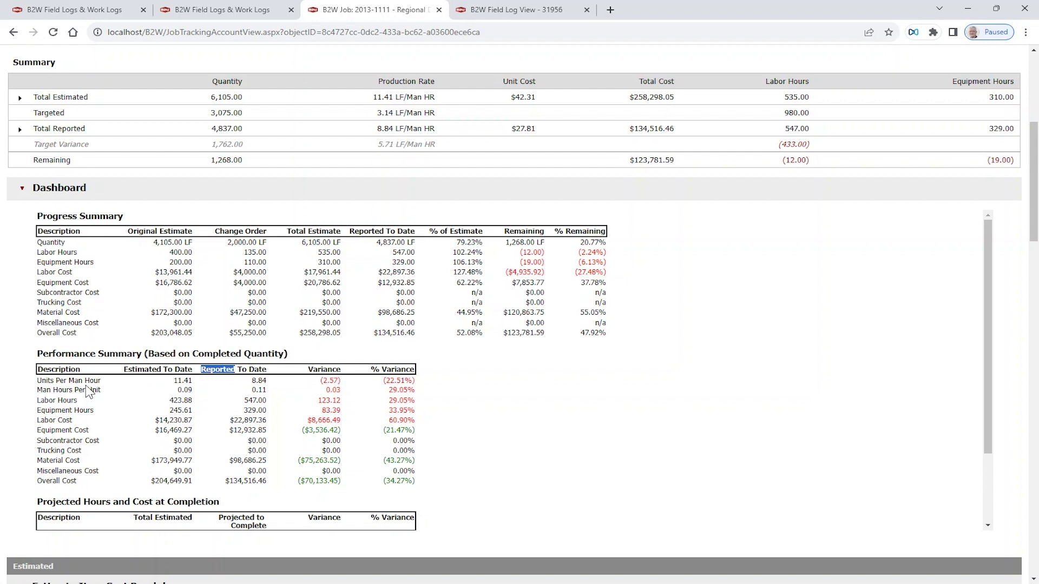
left_click_drag(46, 380, 71, 401)
left_click_drag(990, 247, 694, 472)
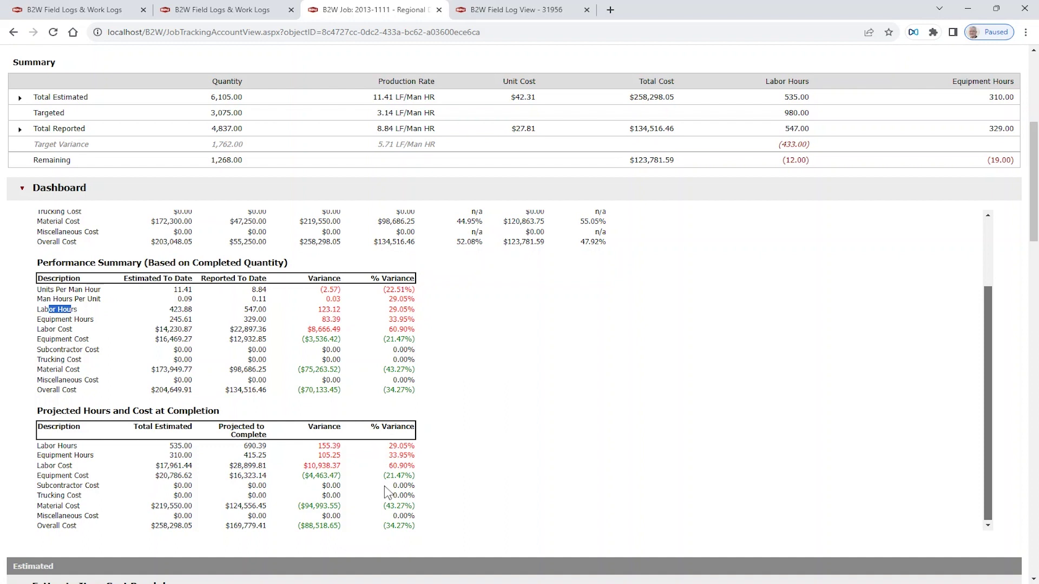
left_click_drag(382, 525, 411, 526)
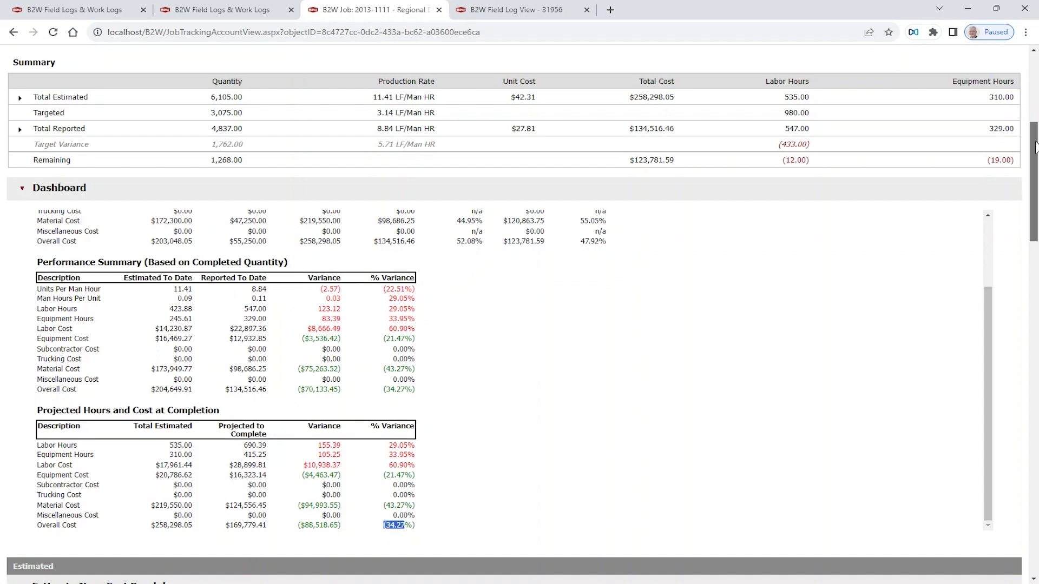
- Review the estimate and change order cost breakdowns, and the 8/6/2023 activity entry's foreman, quantity, hours and cost
left_click_drag(1035, 146, 1037, 192)
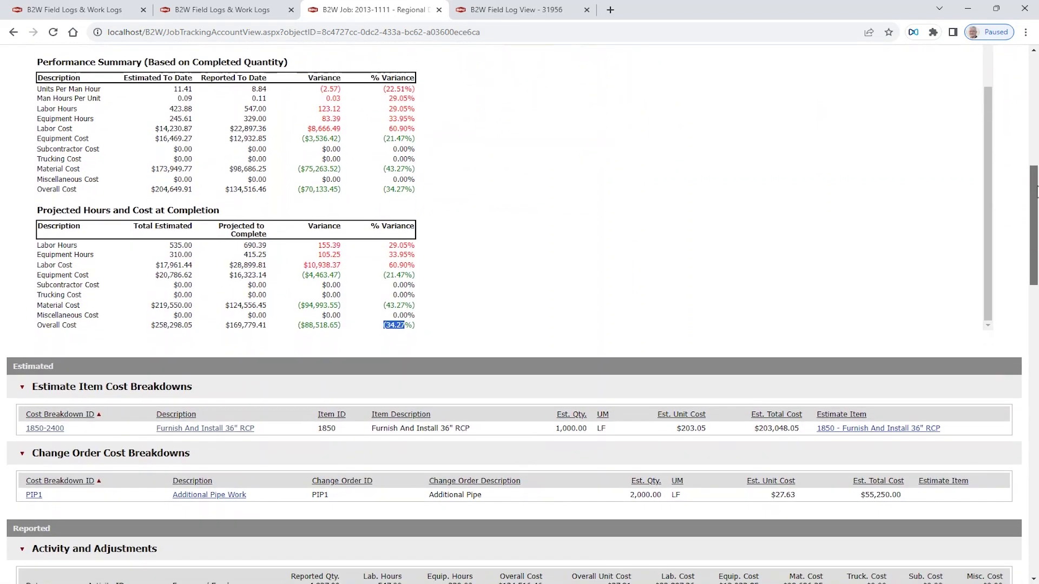
left_click_drag(1036, 192, 1036, 253)
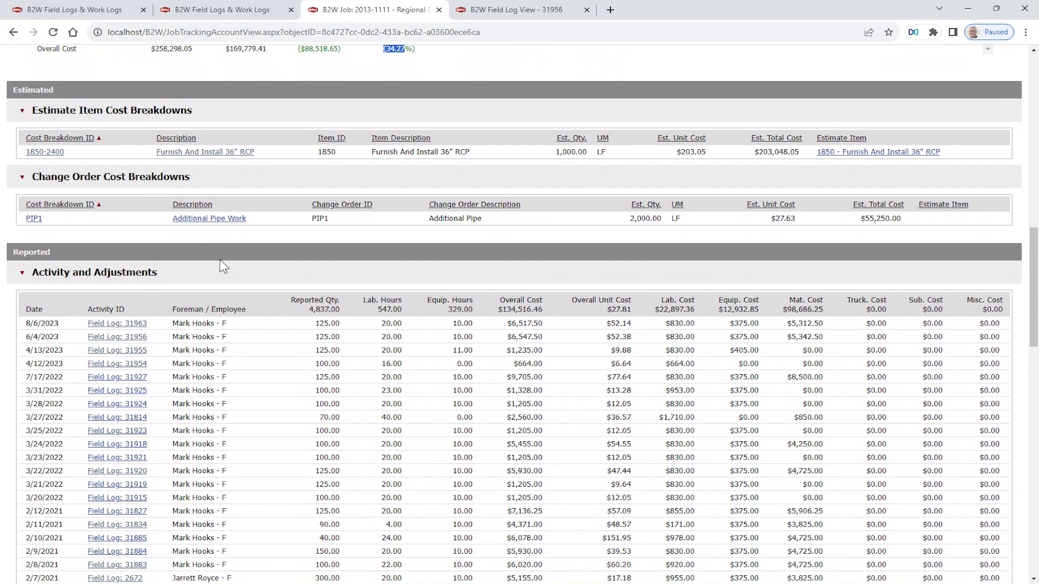
left_click_drag(27, 323, 47, 323)
left_click_drag(178, 324, 207, 320)
left_click_drag(319, 324, 395, 324)
left_click_drag(457, 323, 523, 351)
left_click(517, 324)
- Sort the production target history by newest date and read the 3/27/2022 entry's targeted quantity, reported quantity and note
left_click_drag(1034, 241, 1014, 344)
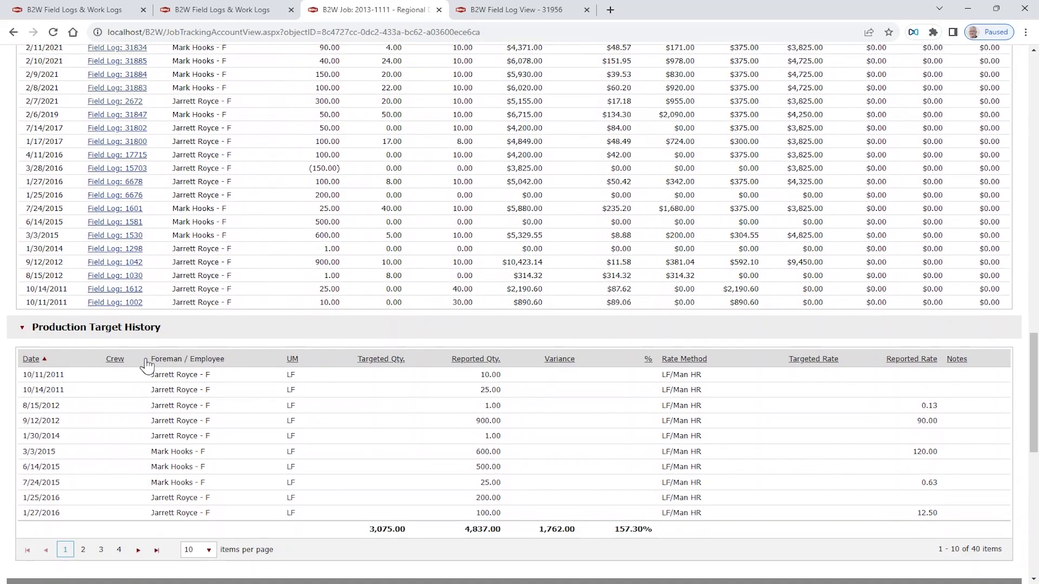
left_click(31, 360)
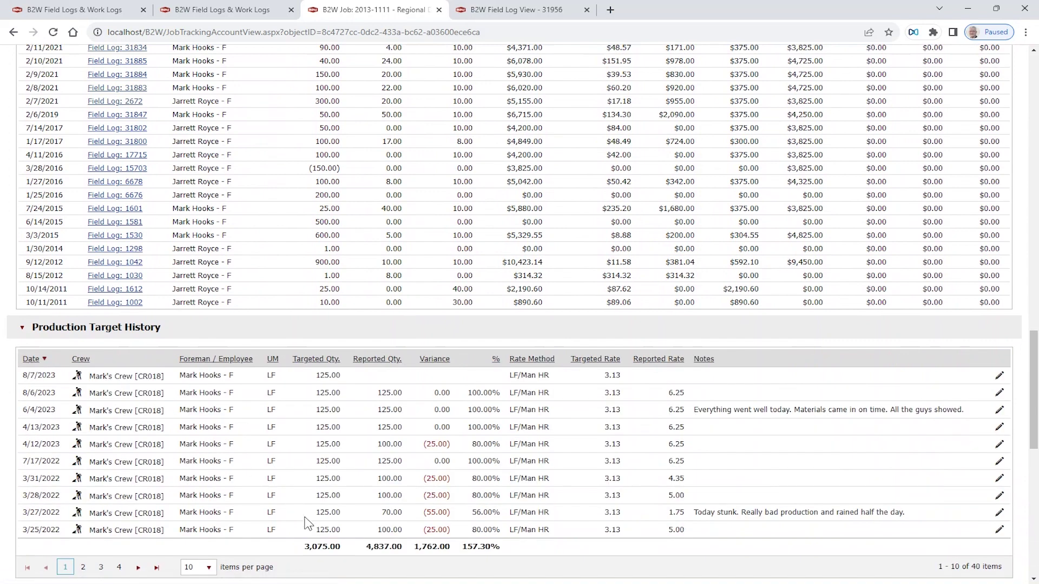
left_click_drag(316, 513, 337, 515)
left_click_drag(382, 513, 399, 513)
left_click_drag(702, 513, 894, 512)
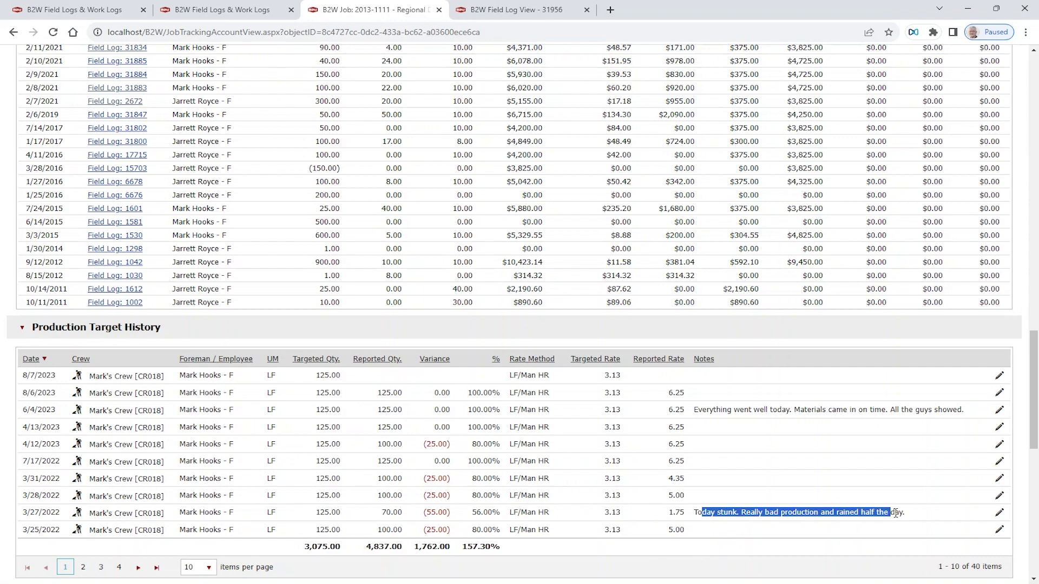
- Open the Job Tracking Account Cost Detail report from the Regional Development job's general information
left_click_drag(1034, 426, 1035, 119)
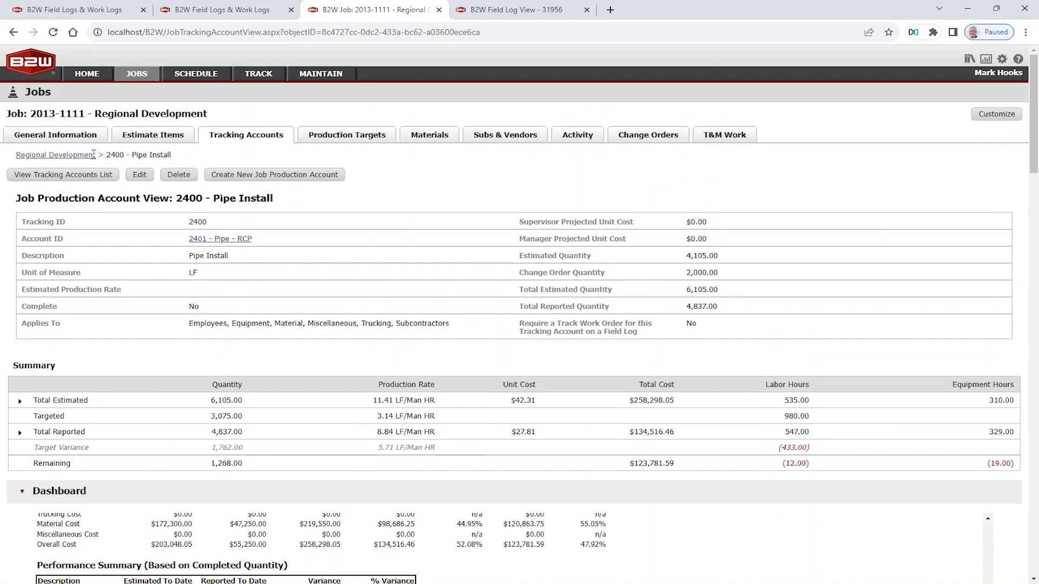
left_click(60, 137)
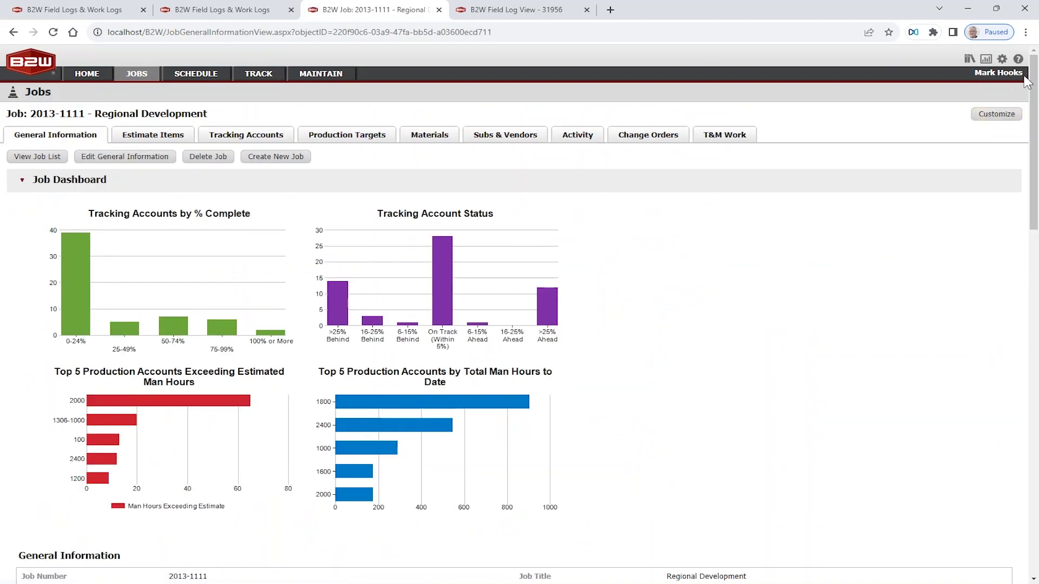
scroll(519, 325, "down", 8)
scroll(380, 337, "down", 12)
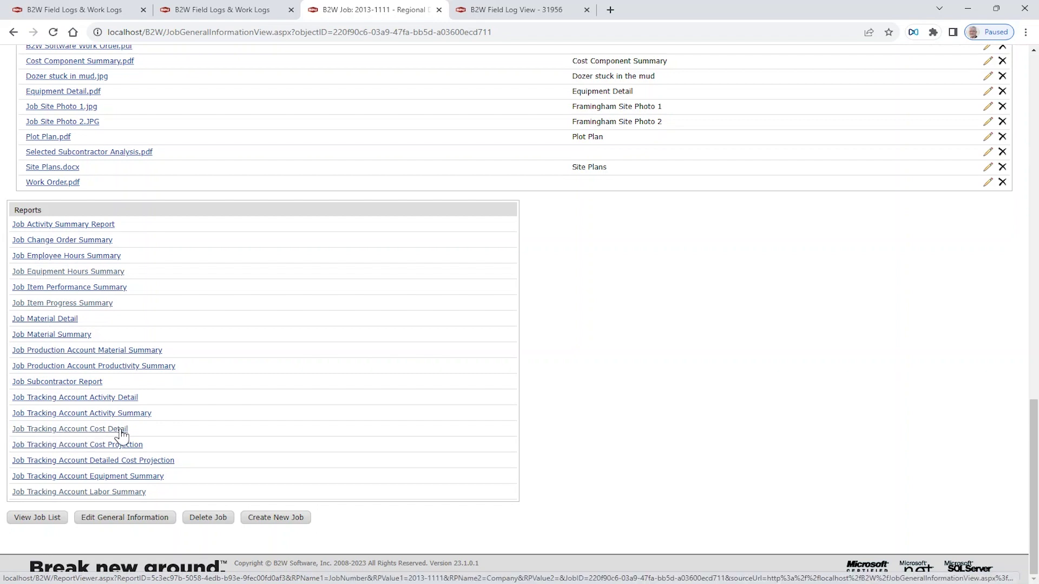
left_click(70, 433)
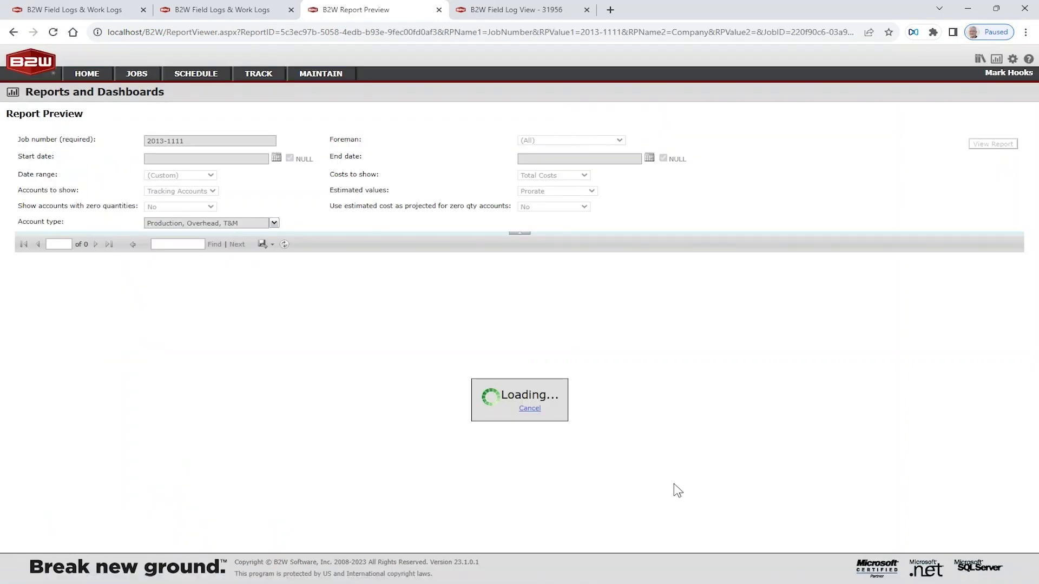
- Enlarge the report page to 125% and look through the available date range and foreman filter options
left_click(1025, 33)
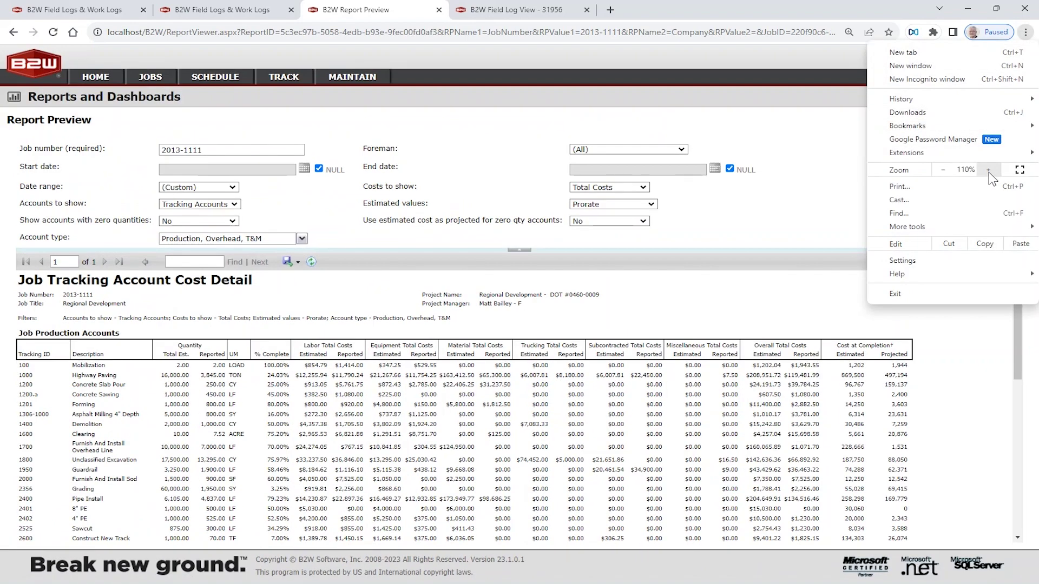
left_click(989, 171)
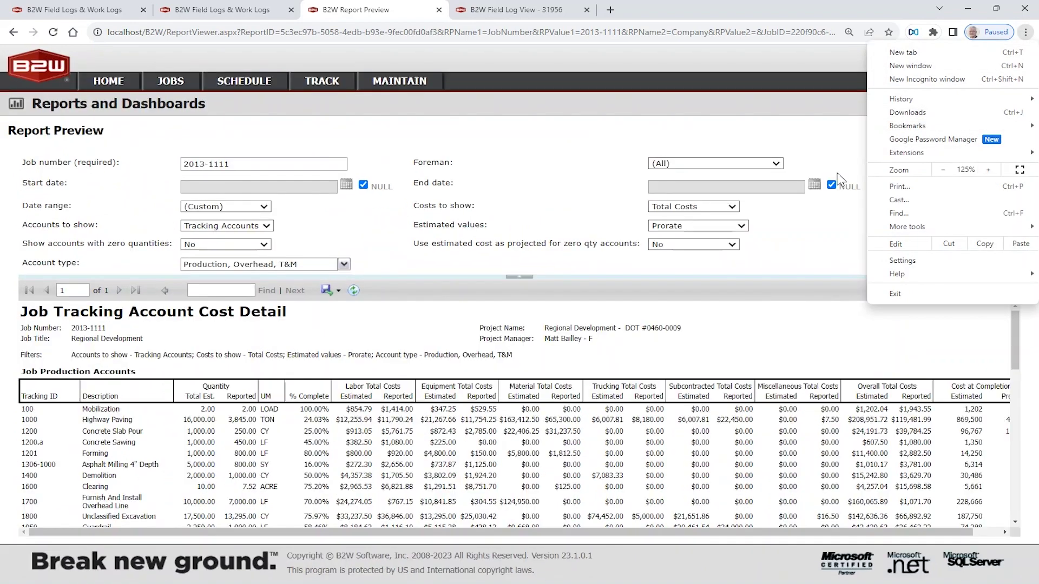
left_click(804, 235)
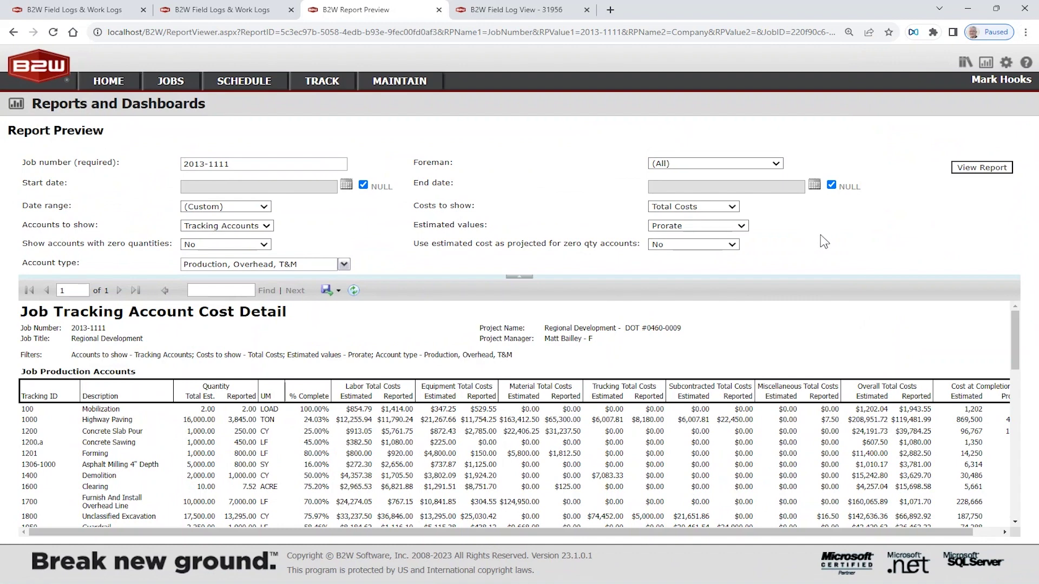
left_click(265, 207)
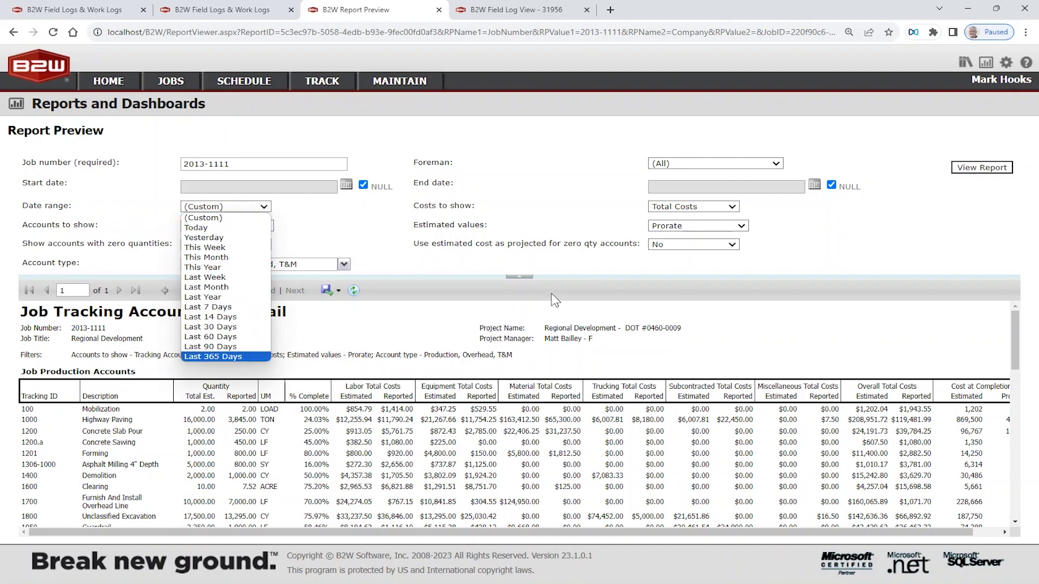
left_click(378, 218)
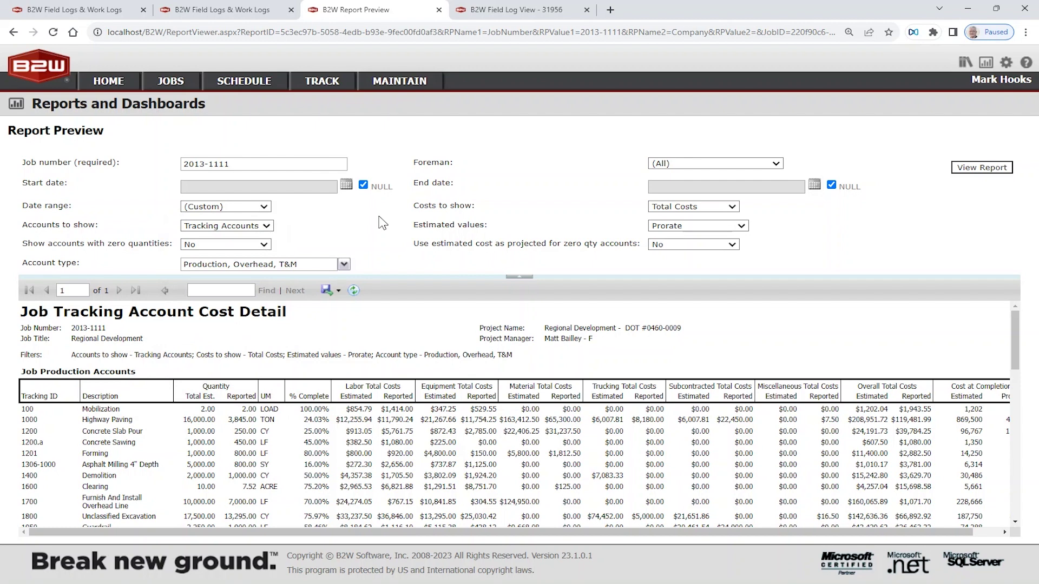
left_click(780, 164)
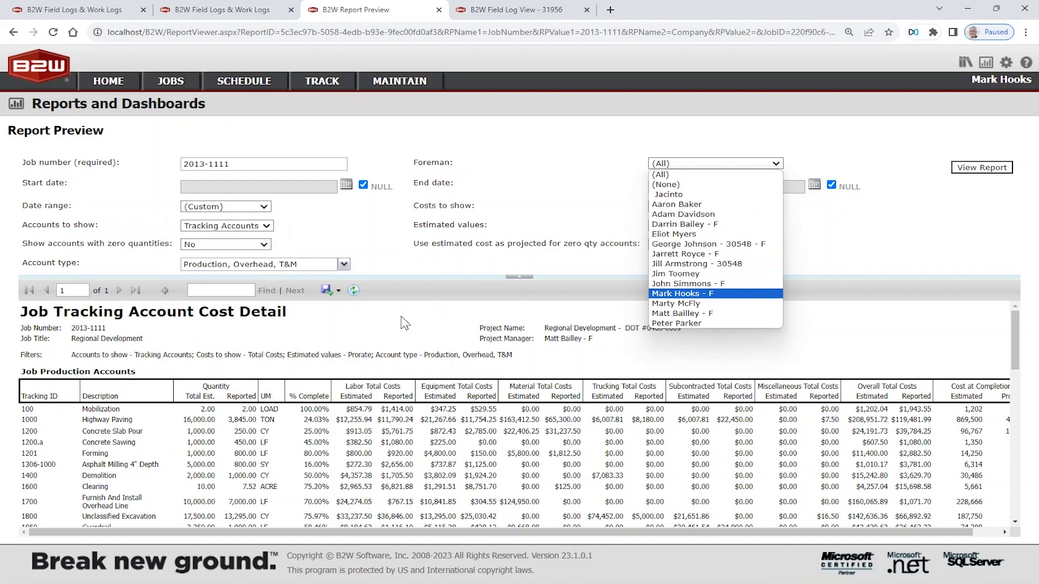
- Hide the report parameters and examine the Highway Paving quantities and the labor, equipment, overall and completion cost columns
left_click(519, 276)
left_click(519, 277)
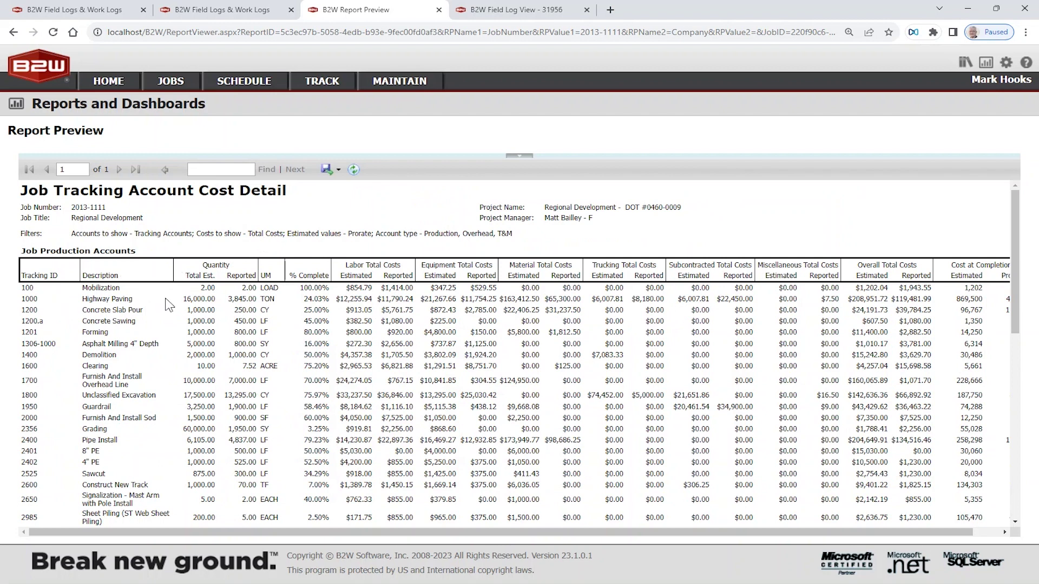
left_click_drag(184, 299, 210, 302)
left_click_drag(228, 300, 250, 300)
left_click_drag(342, 276, 407, 276)
left_click_drag(347, 265, 449, 265)
left_click_drag(862, 265, 916, 265)
left_click_drag(936, 533, 964, 532)
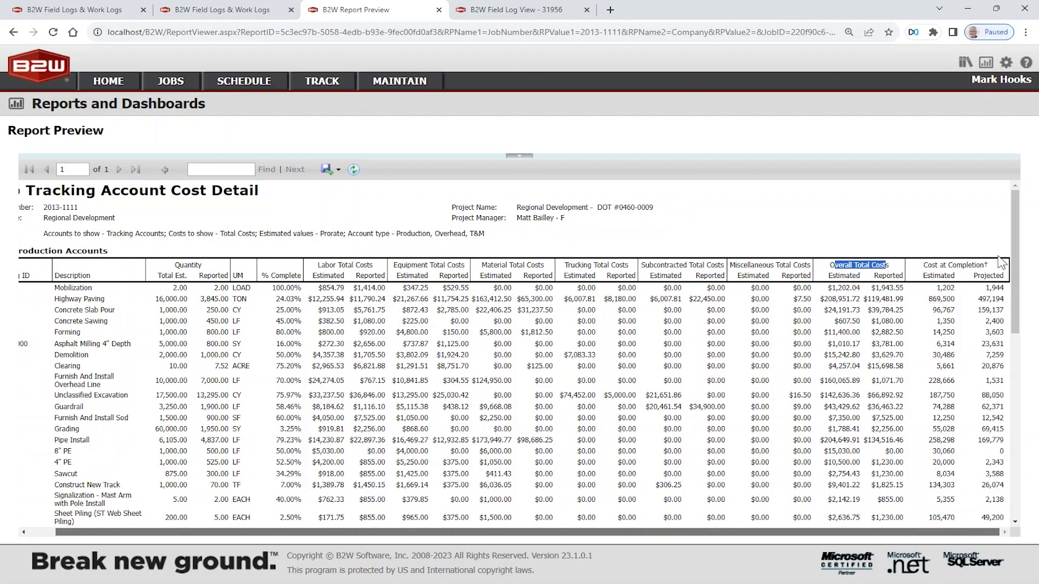
left_click_drag(932, 265, 969, 265)
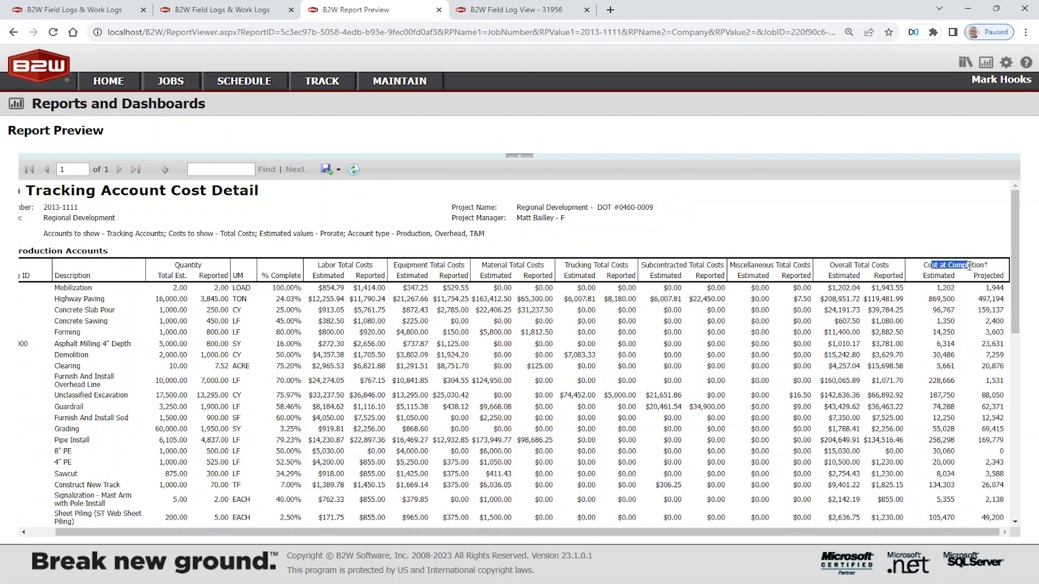
- Review the remaining production accounts and their totals, plus the job overhead and T&M account sections of the report
scroll(1021, 225, "down", 1)
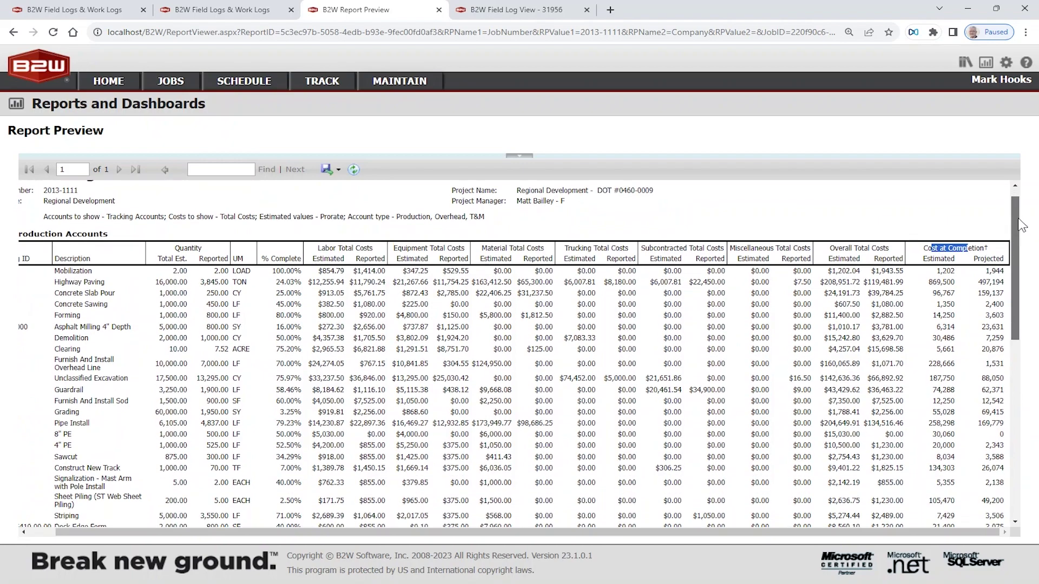
scroll(1021, 225, "down", 2)
left_click_drag(884, 534, 868, 541)
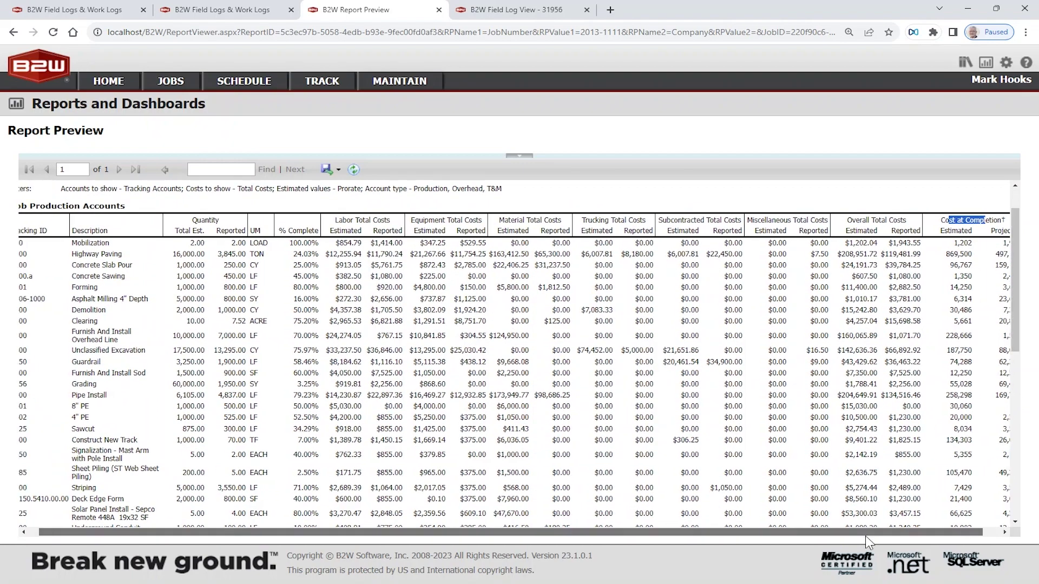
left_click_drag(1015, 295, 1021, 412)
left_click_drag(819, 533, 808, 534)
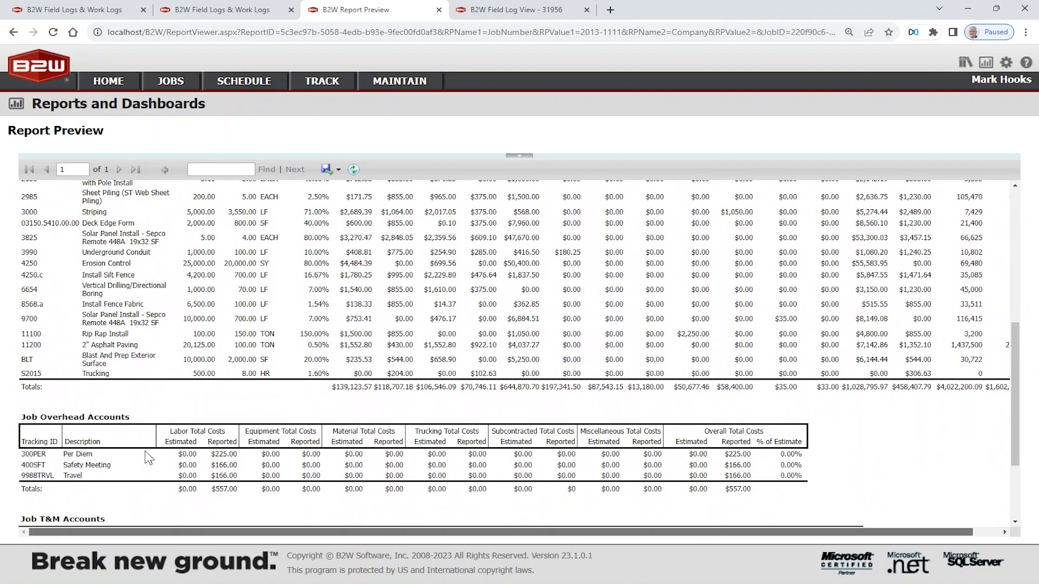
scroll(149, 459, "down", 3)
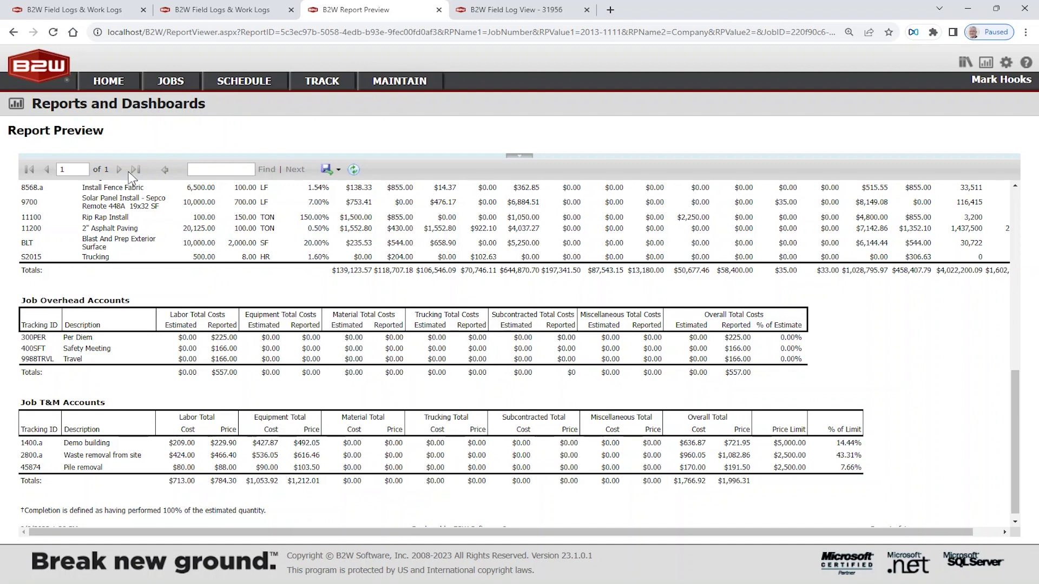
- Return to the home page, reset the page zoom to 100%, and review the company-wide job dashboard charts
left_click(111, 85)
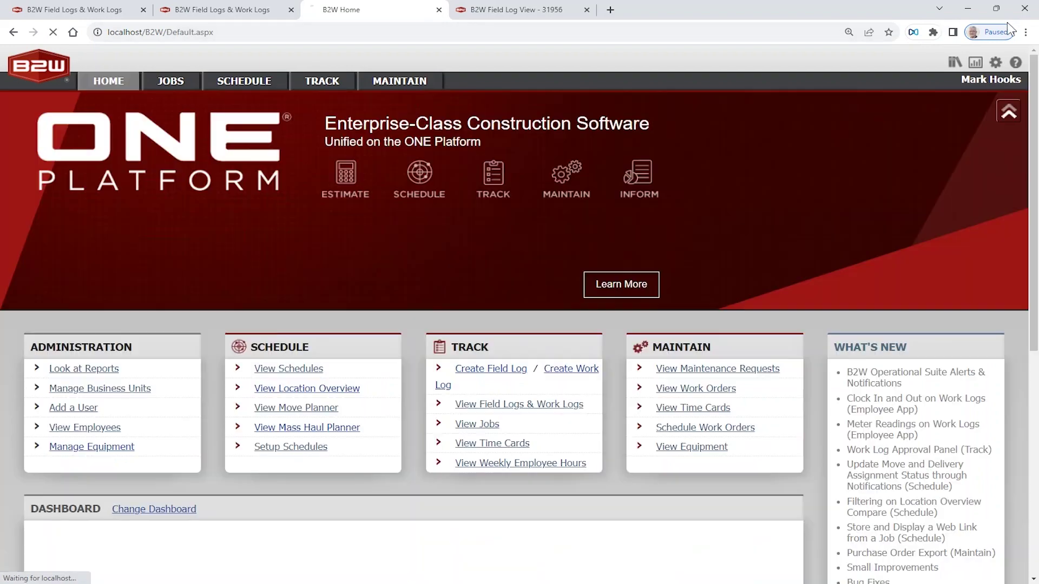
left_click(1026, 31)
left_click(943, 169)
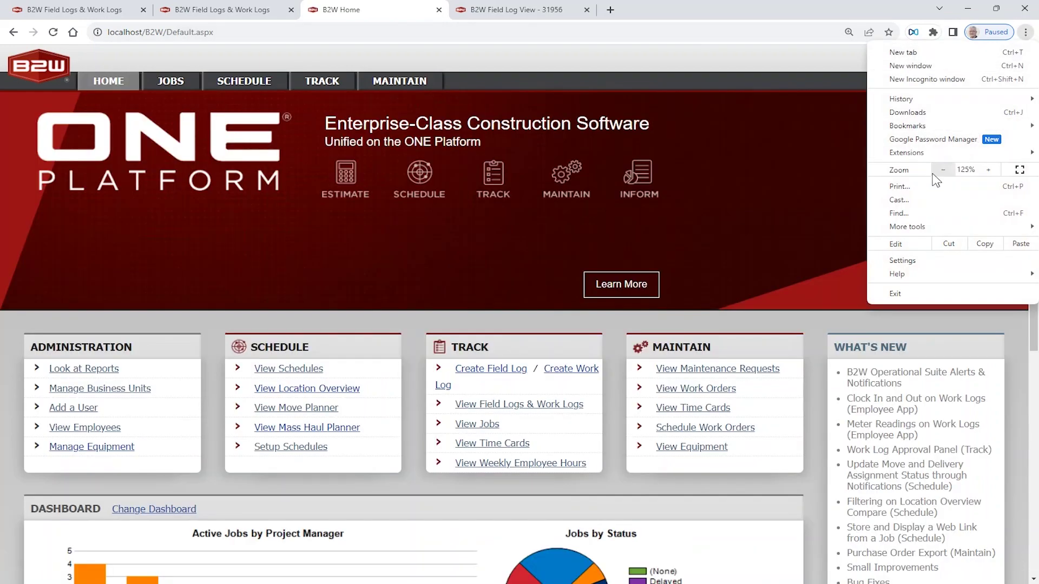
left_click(944, 170)
left_click(562, 417)
scroll(563, 417, "down", 3)
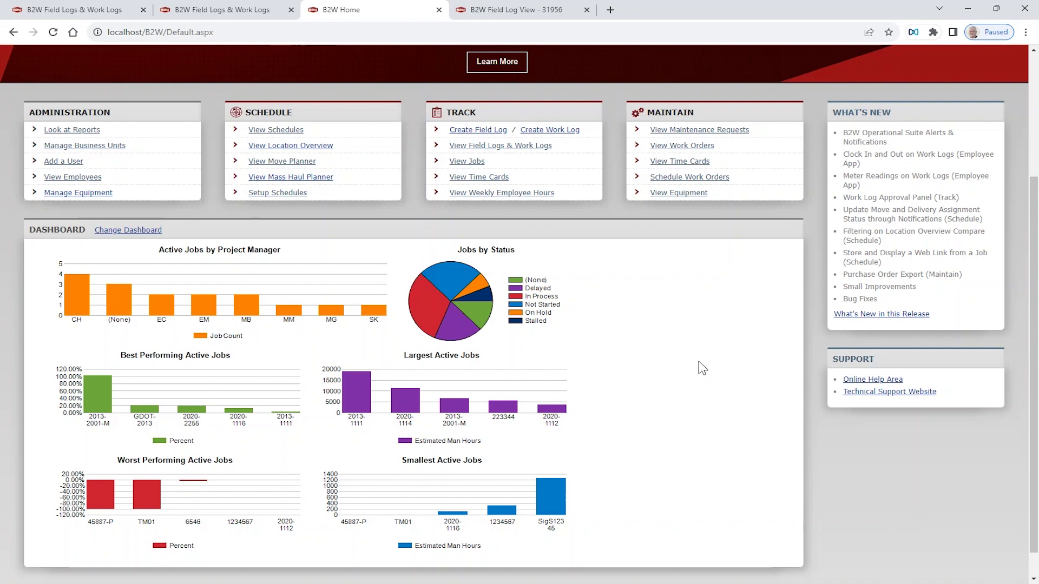
- Drill from the dashboard's job 2013-1111 into its accounts over 25% behind, inspect account 2300 Asphalt Base 2", and return home
left_click(284, 420)
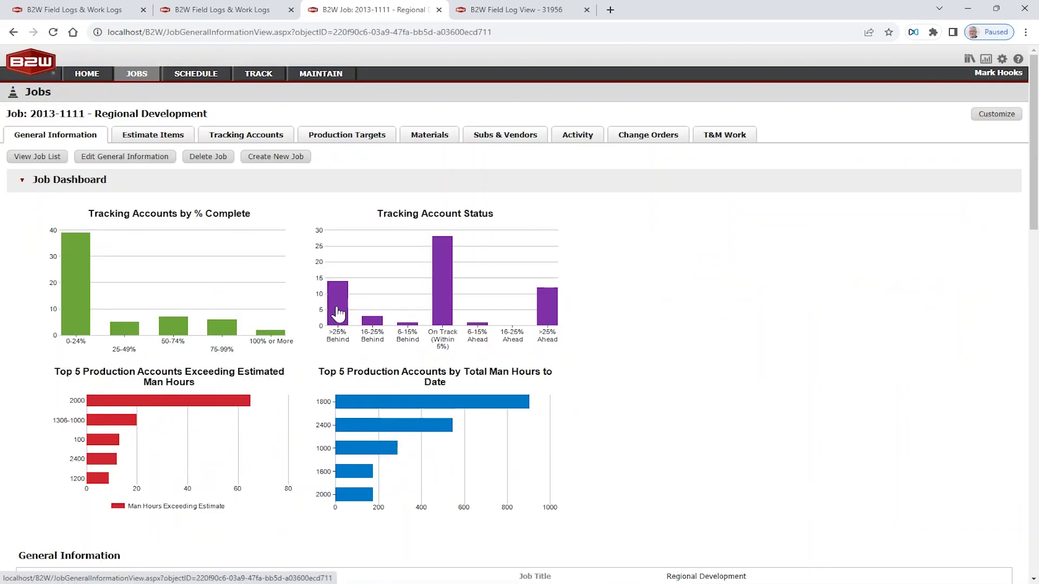
left_click(337, 315)
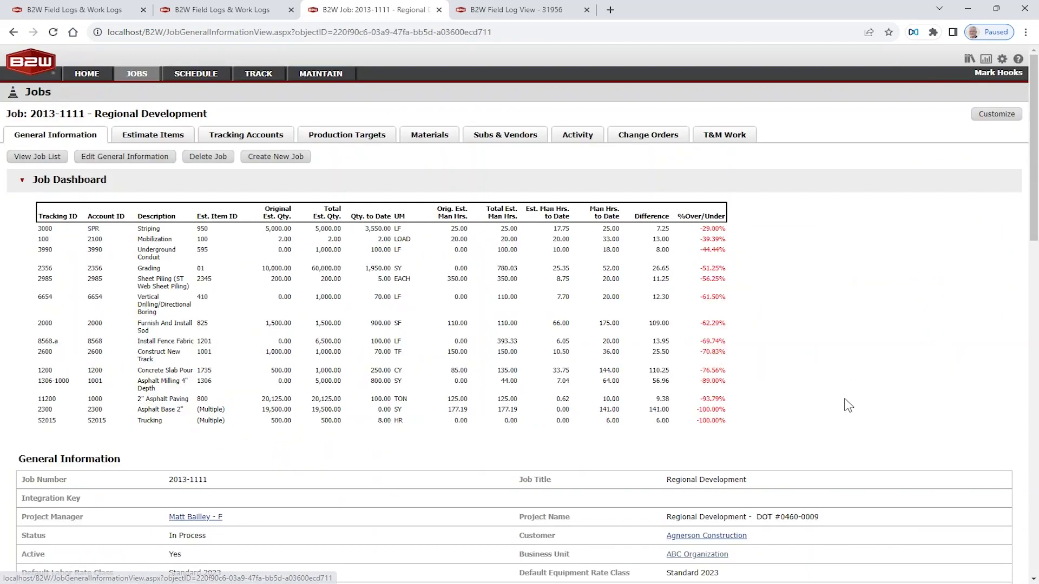
left_click(45, 411)
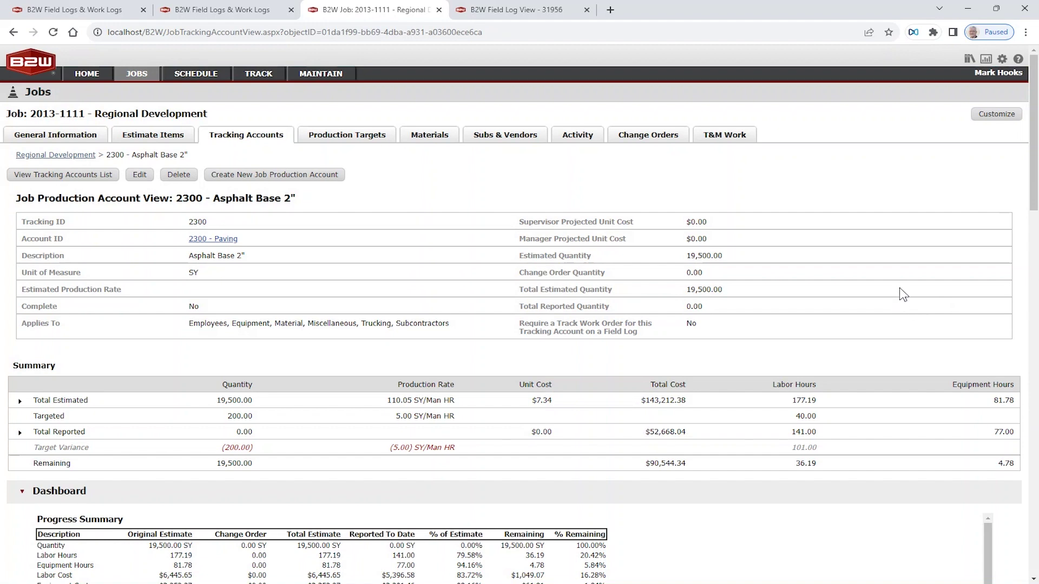
left_click(87, 75)
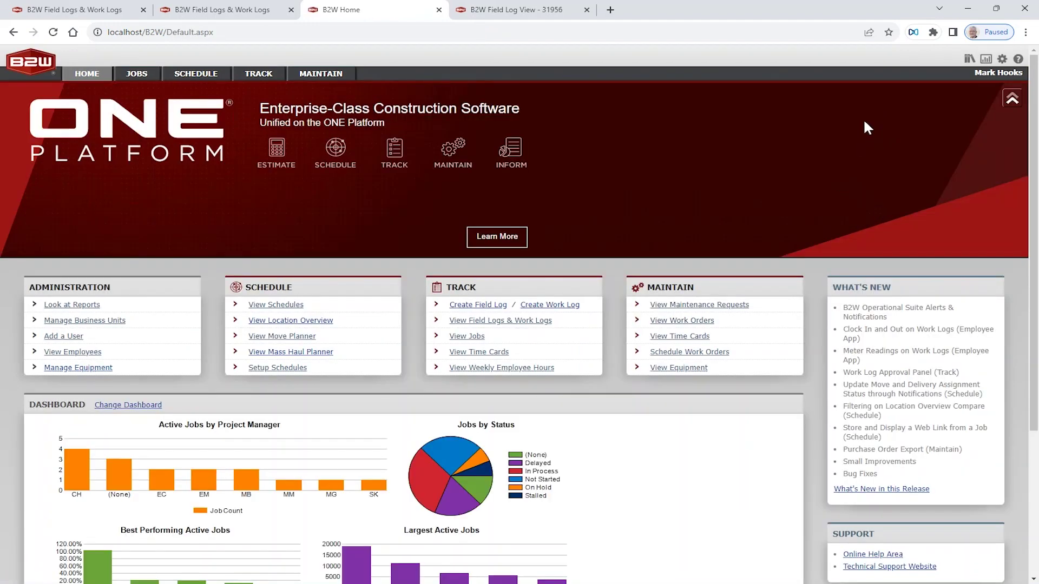